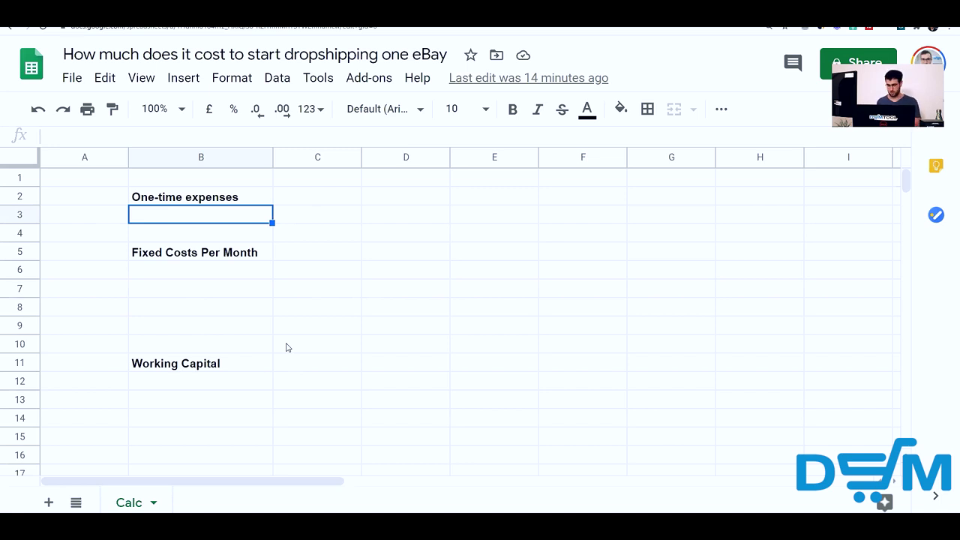
- Add a Course entry with a cost of 0 under One-time expenses, using cells B3 and C3
{"action": "type", "text": "Course"}
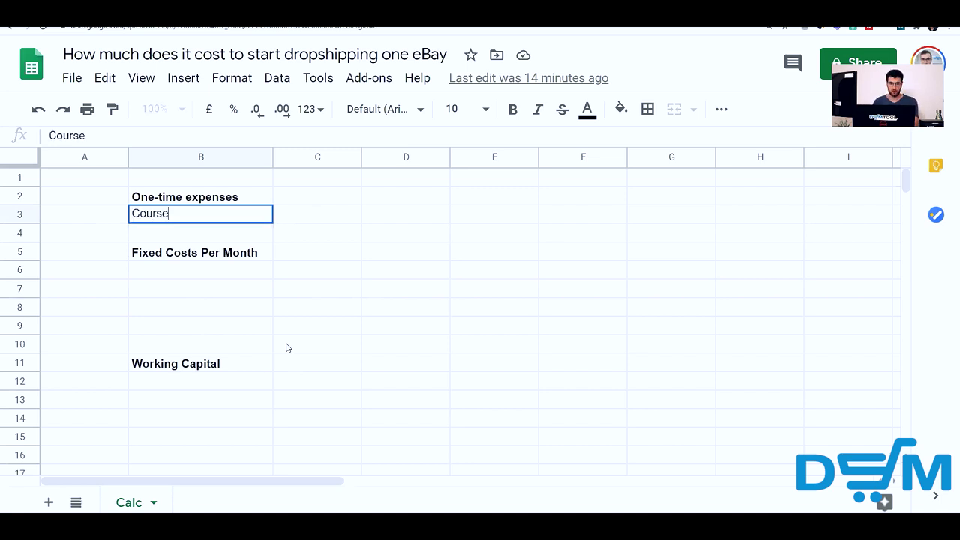
{"action": "key", "text": "Tab"}
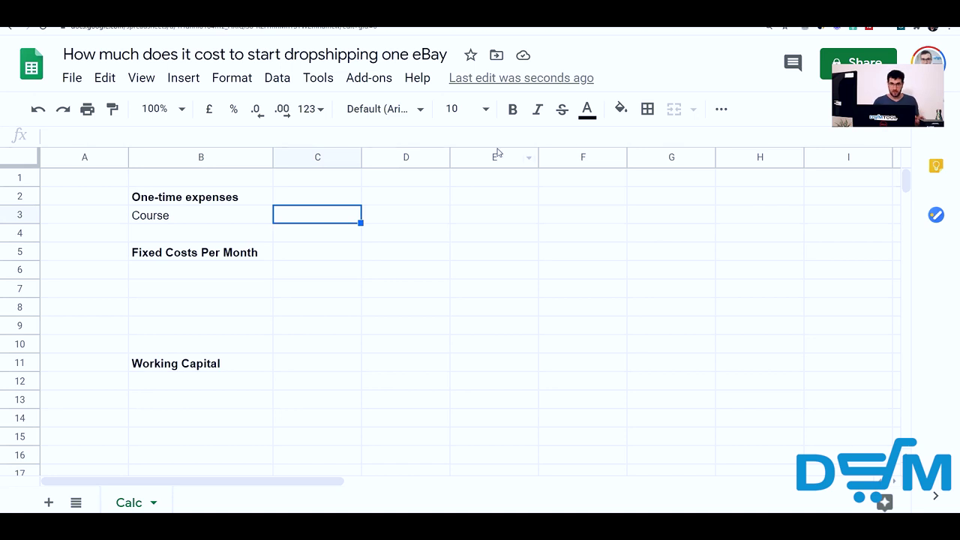
{"action": "type", "text": "0"}
{"action": "key", "text": "Tab"}
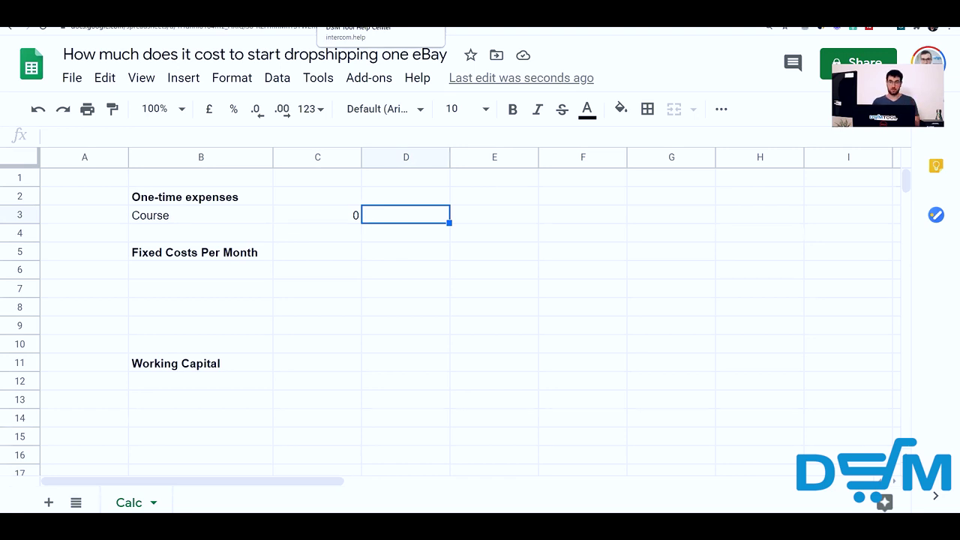
- Switch to the DSM Tool Help Center and open the 5-steps configuration checklist article in the Start Dropshipping With DSM Tool collection
{"action": "left_click", "coordinate": [359, 26]}
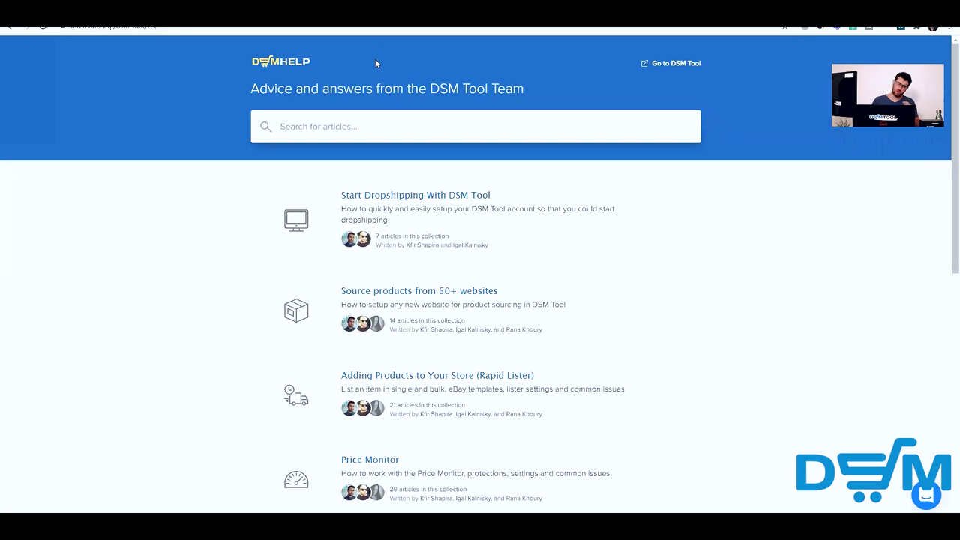
{"action": "left_click", "coordinate": [434, 201]}
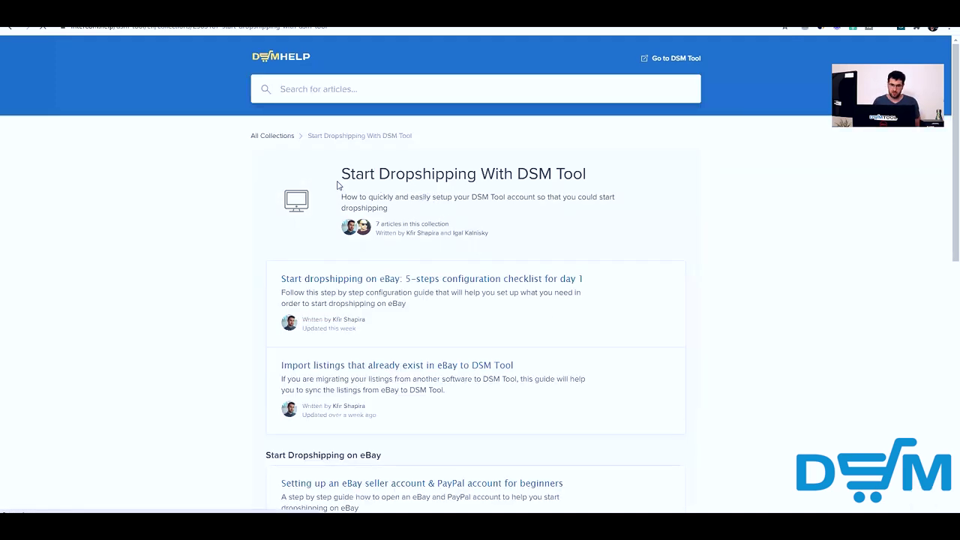
{"action": "left_click", "coordinate": [504, 280]}
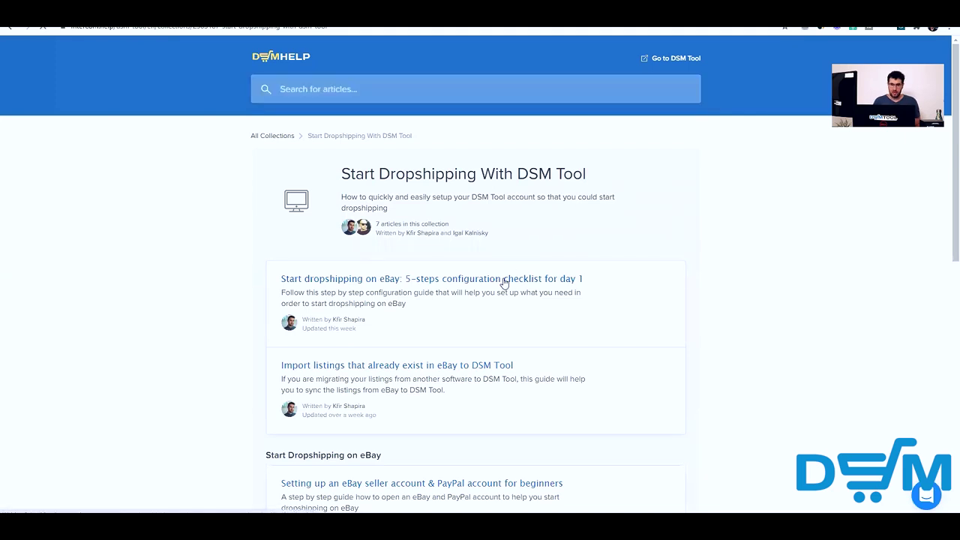
- Examine the checklist's setup time tip and its first two steps on the eBay, PayPal and DSM Tool accounts
{"action": "scroll", "coordinate": [472, 241], "scroll_direction": "down", "scroll_amount": 2}
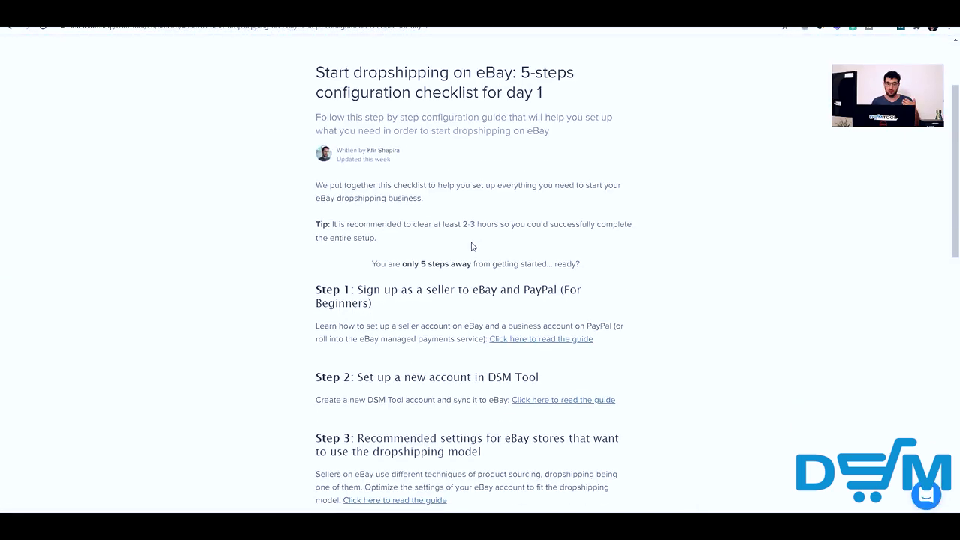
{"action": "left_click_drag", "start_coordinate": [463, 225], "coordinate": [492, 225]}
{"action": "left_click", "coordinate": [504, 253]}
{"action": "scroll", "coordinate": [500, 238], "scroll_direction": "down", "scroll_amount": 2}
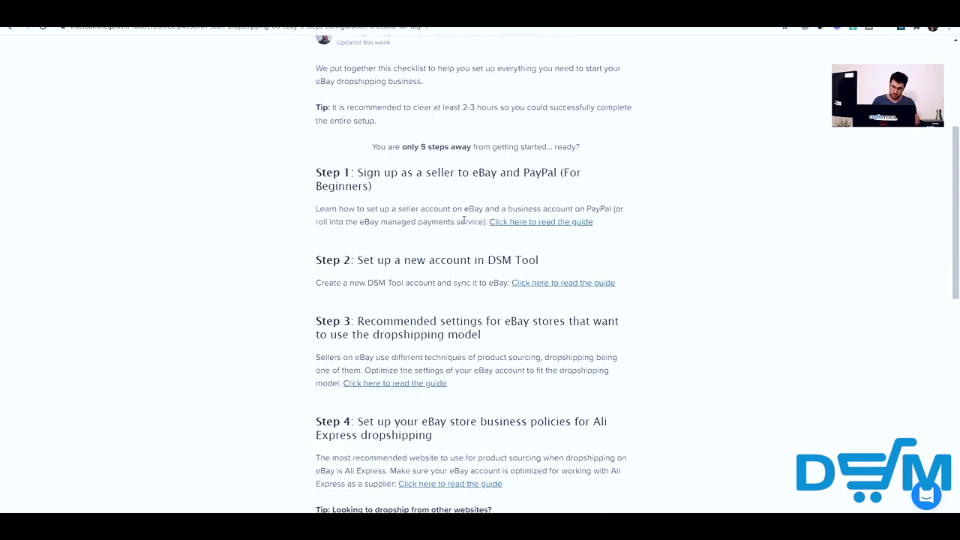
{"action": "left_click_drag", "start_coordinate": [469, 174], "coordinate": [557, 173]}
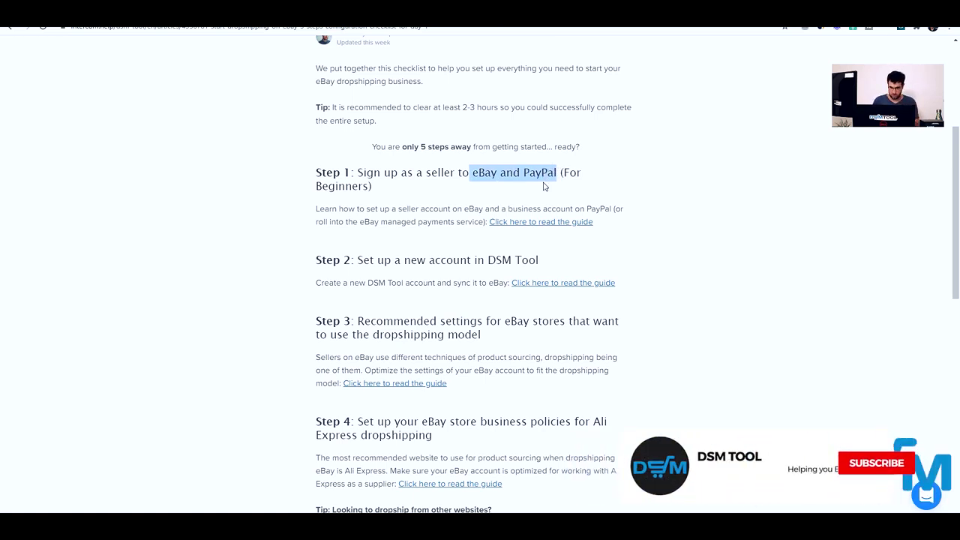
{"action": "scroll", "coordinate": [540, 180], "scroll_direction": "down", "scroll_amount": 3}
{"action": "left_click", "coordinate": [455, 152]}
{"action": "left_click_drag", "start_coordinate": [487, 144], "coordinate": [540, 144]}
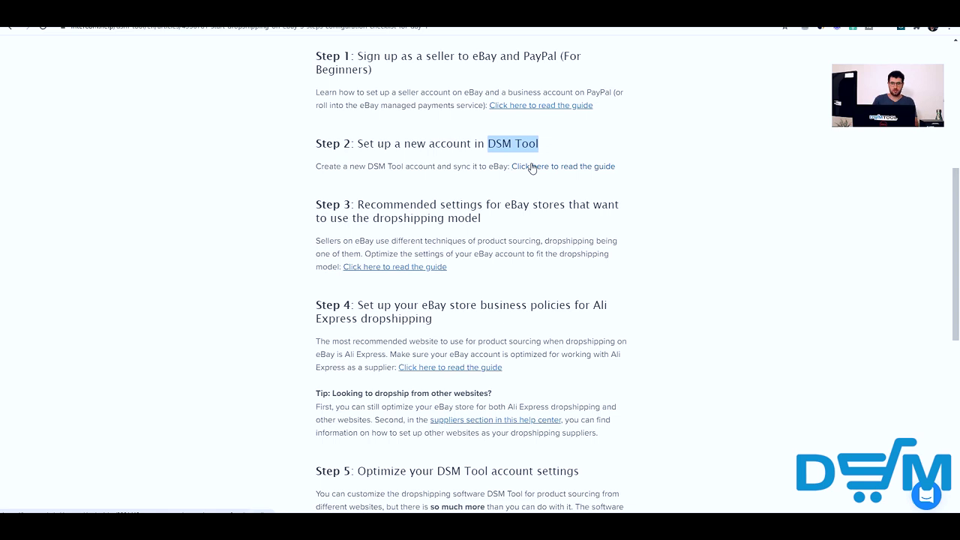
- Examine checklist steps 3 to 5 on eBay store settings, business policies and DSM Tool optimization, and return to the article's beginning
{"action": "scroll", "coordinate": [522, 184], "scroll_direction": "down", "scroll_amount": 3}
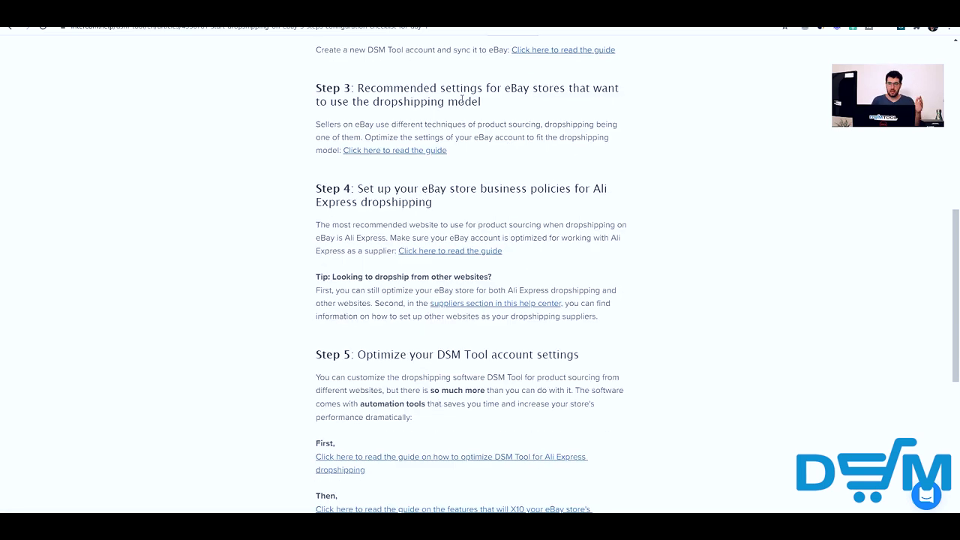
{"action": "left_click_drag", "start_coordinate": [446, 89], "coordinate": [562, 88]}
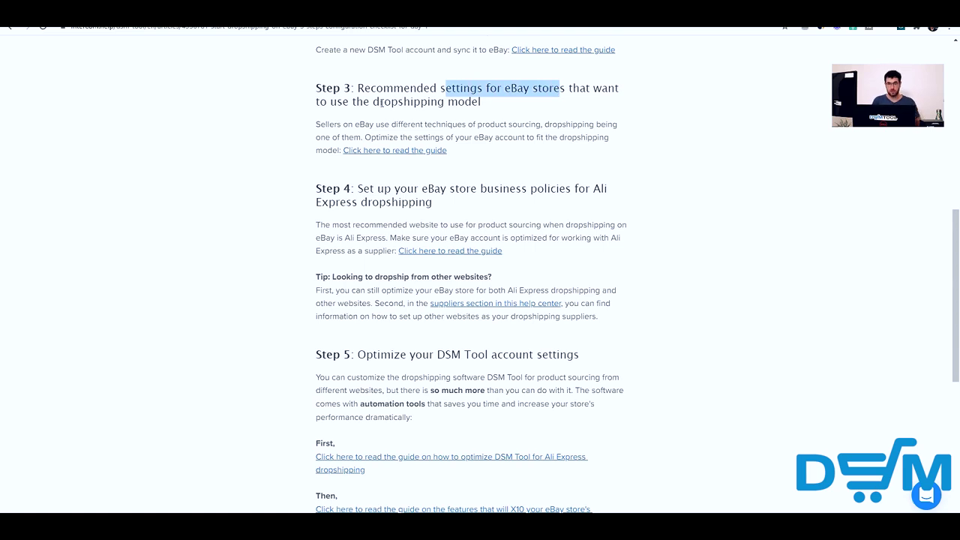
{"action": "left_click", "coordinate": [444, 88]}
{"action": "left_click_drag", "start_coordinate": [356, 89], "coordinate": [482, 105]}
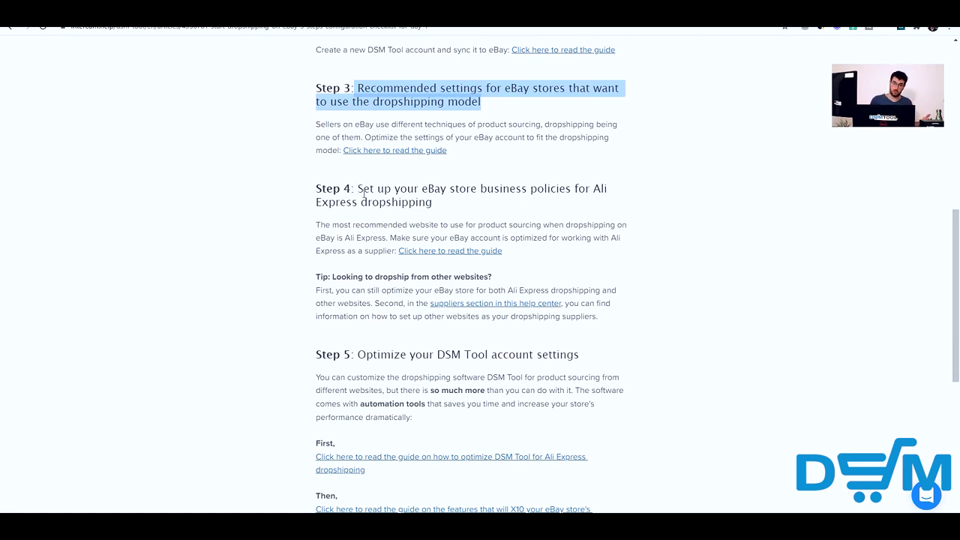
{"action": "left_click_drag", "start_coordinate": [357, 189], "coordinate": [433, 209]}
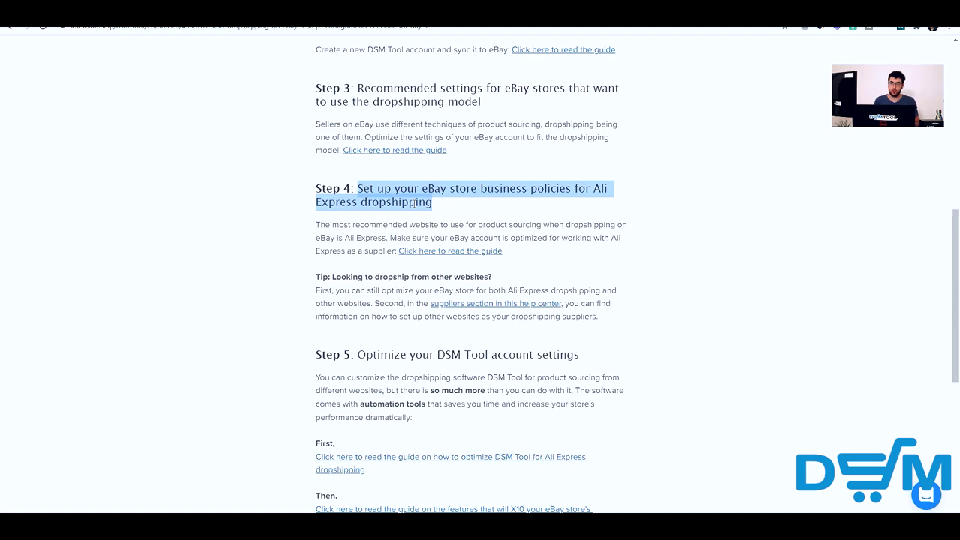
{"action": "scroll", "coordinate": [408, 237], "scroll_direction": "down", "scroll_amount": 2}
{"action": "left_click_drag", "start_coordinate": [357, 238], "coordinate": [579, 241]}
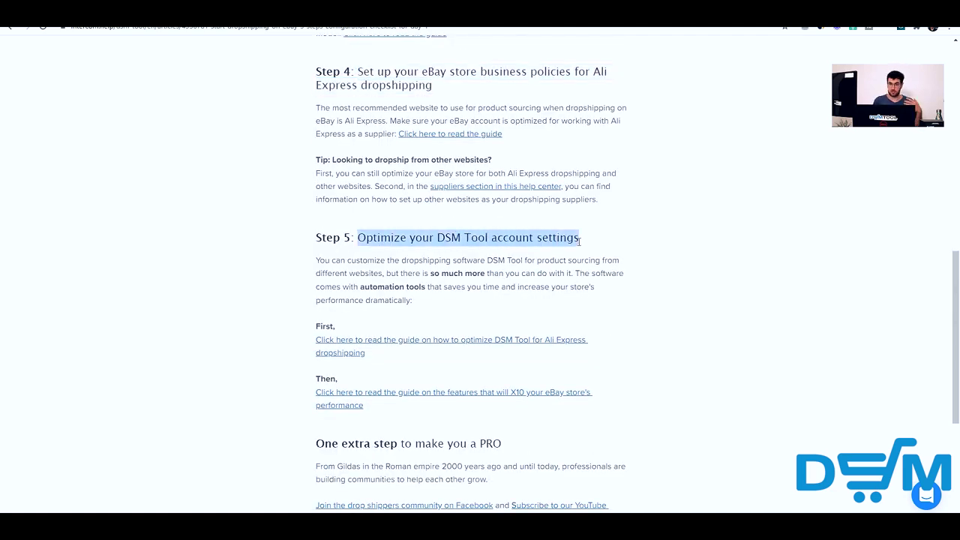
{"action": "scroll", "coordinate": [587, 252], "scroll_direction": "down", "scroll_amount": 2}
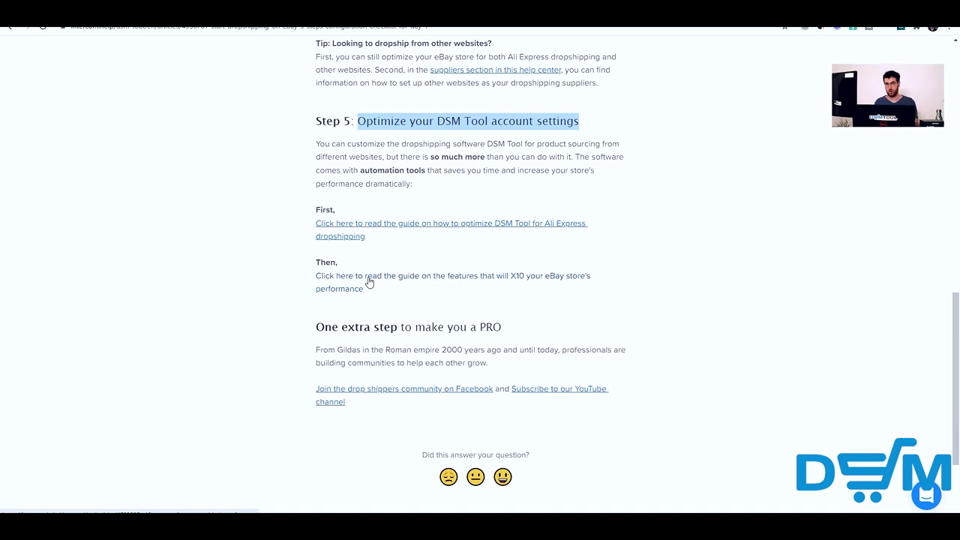
{"action": "scroll", "coordinate": [369, 188], "scroll_direction": "up", "scroll_amount": 3}
{"action": "left_click", "coordinate": [381, 203]}
{"action": "scroll", "coordinate": [381, 203], "scroll_direction": "up", "scroll_amount": 6}
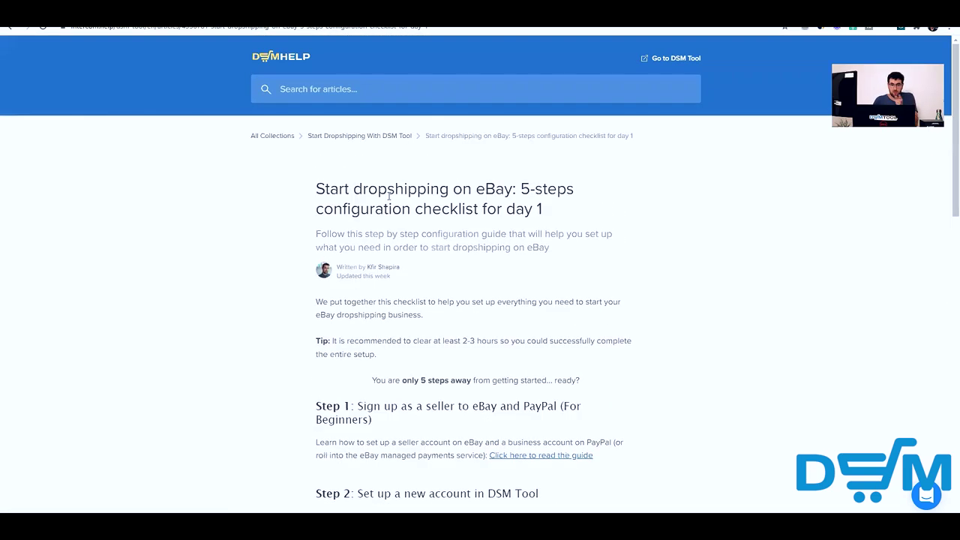
{"action": "scroll", "coordinate": [424, 244], "scroll_direction": "down", "scroll_amount": 3}
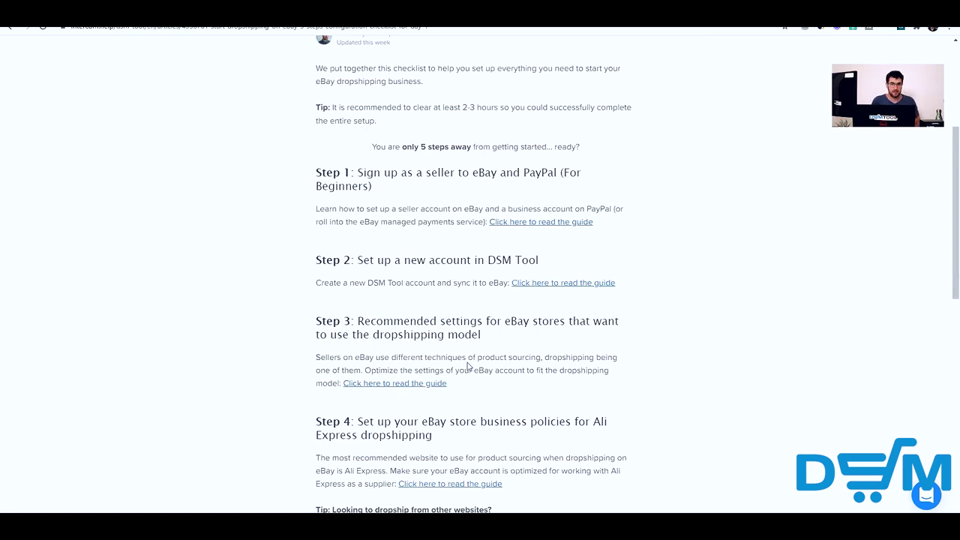
{"action": "scroll", "coordinate": [468, 367], "scroll_direction": "up", "scroll_amount": 3}
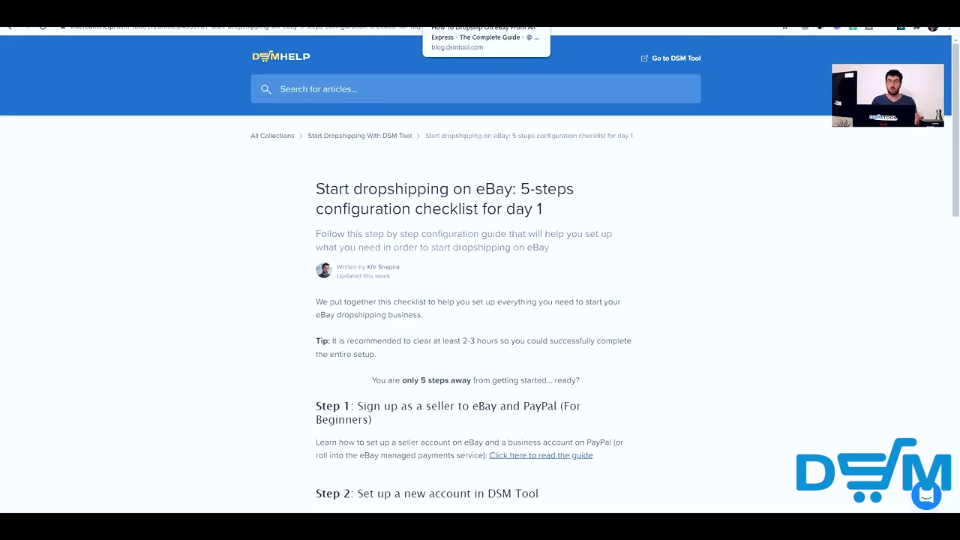
- Open the blog's complete guide to dropshipping on eBay from Ali Express and examine its contents list and section on finding products
{"action": "left_click", "coordinate": [450, 15]}
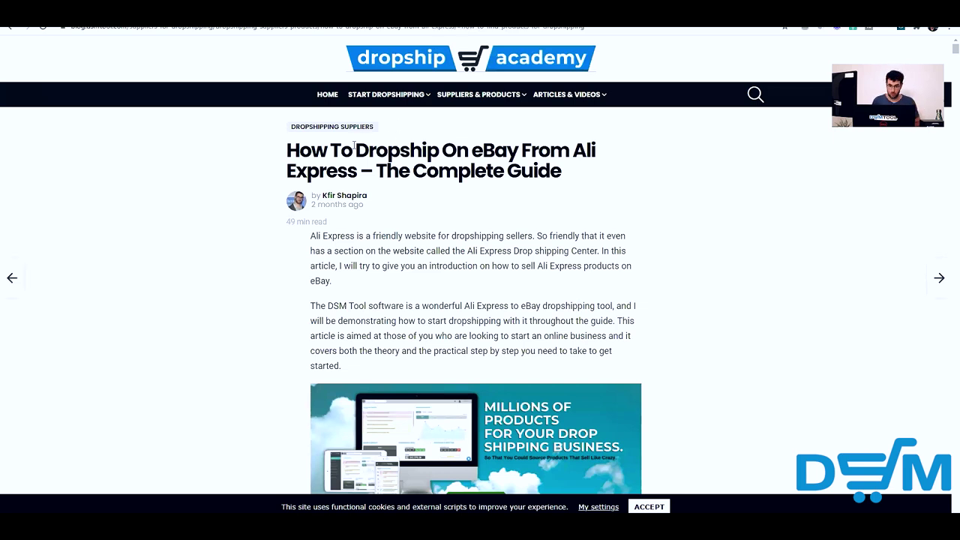
{"action": "mouse_move", "coordinate": [948, 54]}
{"action": "left_mouse_down"}
{"action": "mouse_move", "coordinate": [955, 398]}
{"action": "mouse_move", "coordinate": [956, 48]}
{"action": "left_mouse_up"}
{"action": "scroll", "coordinate": [836, 177], "scroll_direction": "down", "scroll_amount": 10}
{"action": "scroll", "coordinate": [754, 200], "scroll_direction": "up", "scroll_amount": 2}
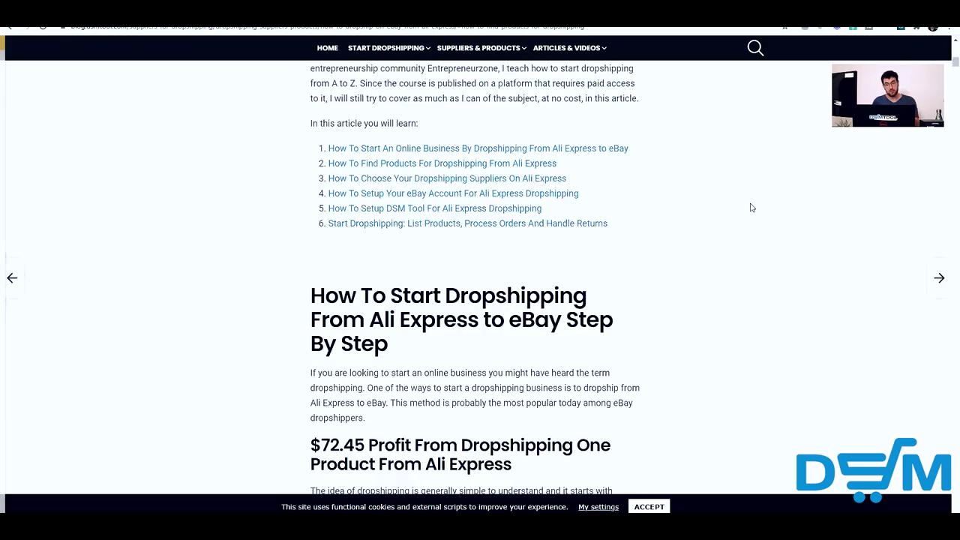
{"action": "left_click", "coordinate": [480, 164]}
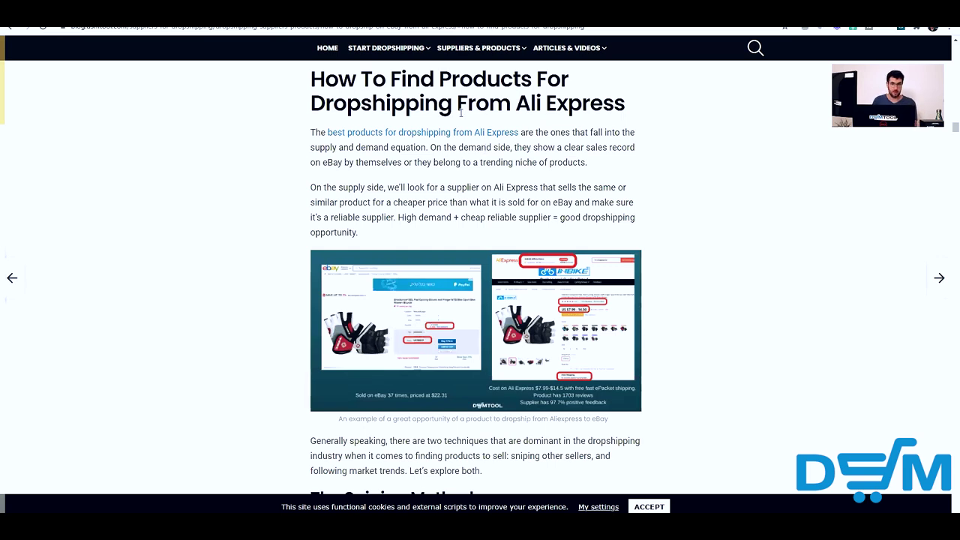
{"action": "scroll", "coordinate": [484, 118], "scroll_direction": "up", "scroll_amount": 10}
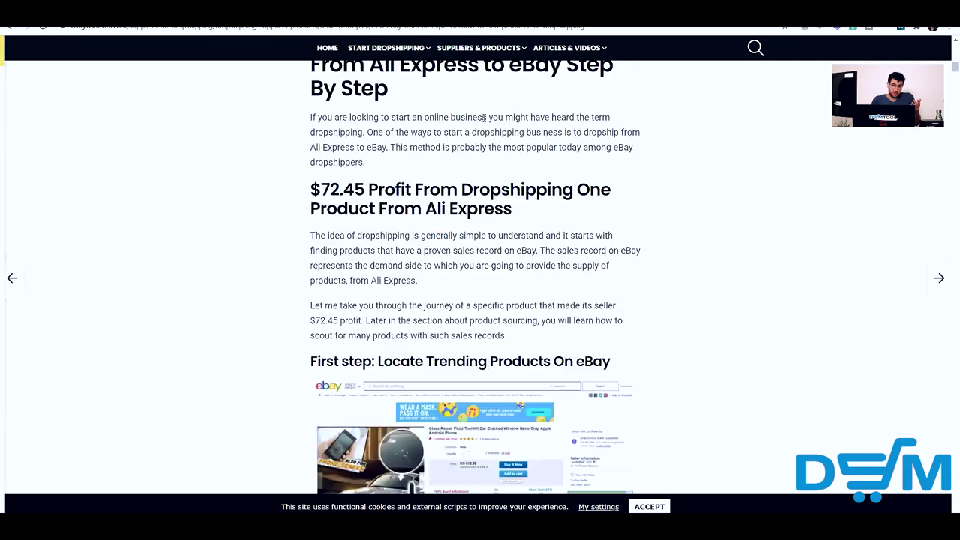
{"action": "scroll", "coordinate": [484, 118], "scroll_direction": "up", "scroll_amount": 5}
{"action": "mouse_move", "coordinate": [478, 105]}
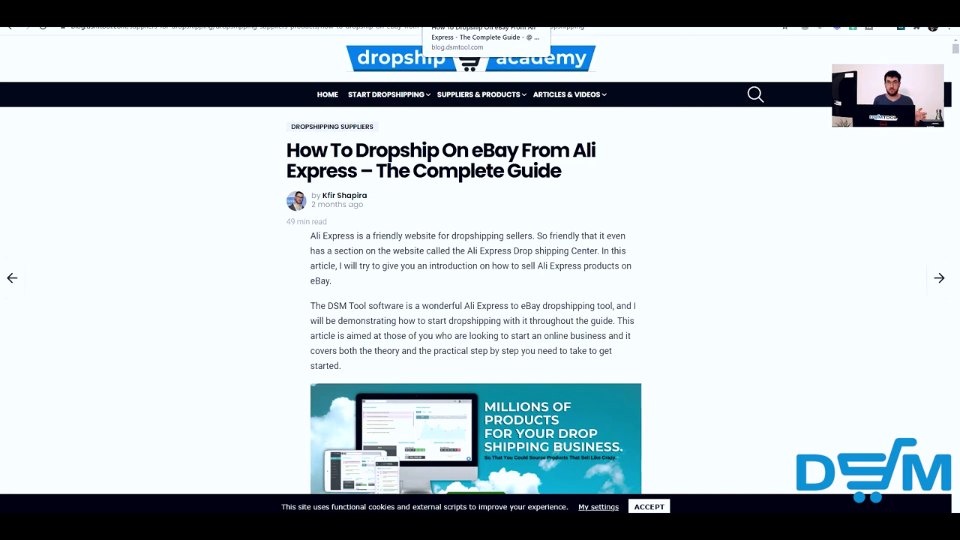
- Switch back to the cost spreadsheet and set the Course cost in C3 to 50
{"action": "left_click", "coordinate": [247, 21]}
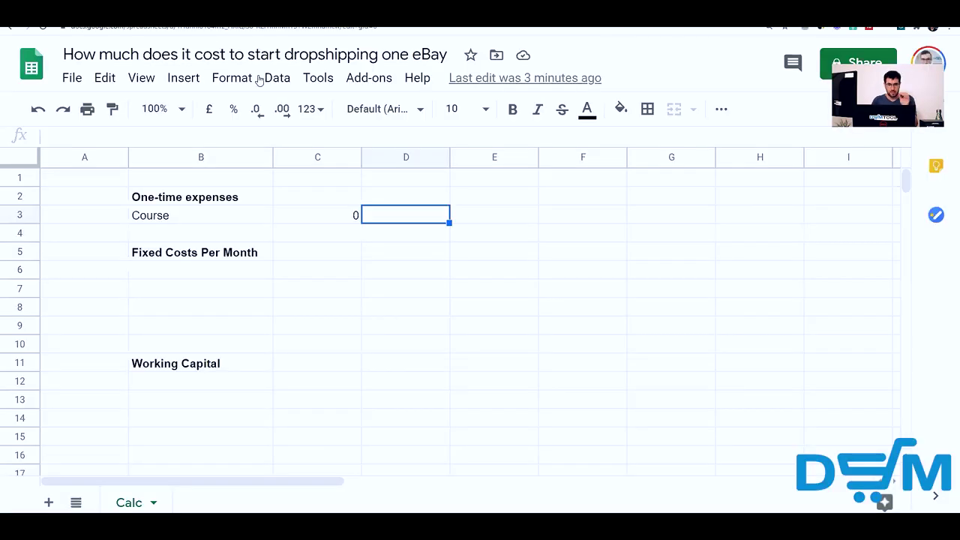
{"action": "left_click", "coordinate": [331, 215]}
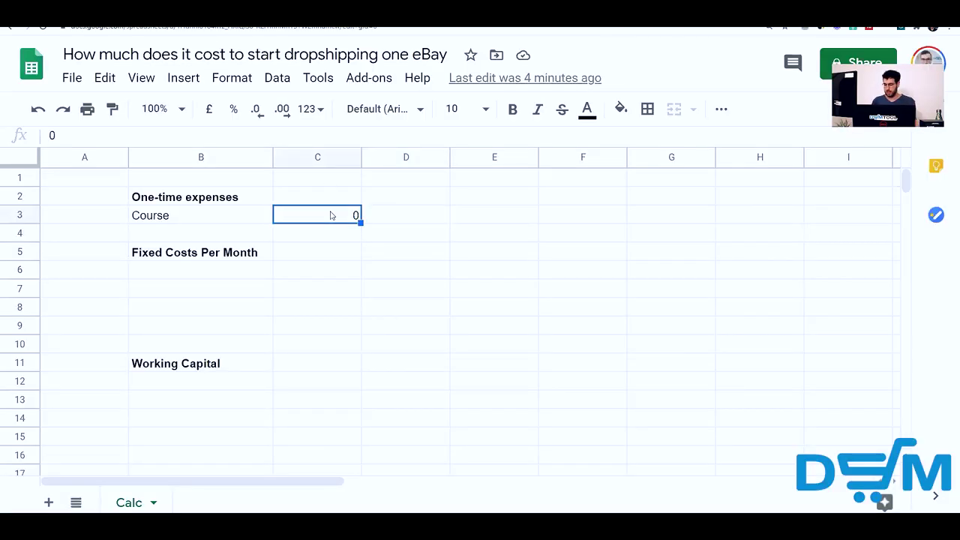
{"action": "type", "text": "10"}
{"action": "key", "text": "Return"}
{"action": "left_click", "coordinate": [331, 215]}
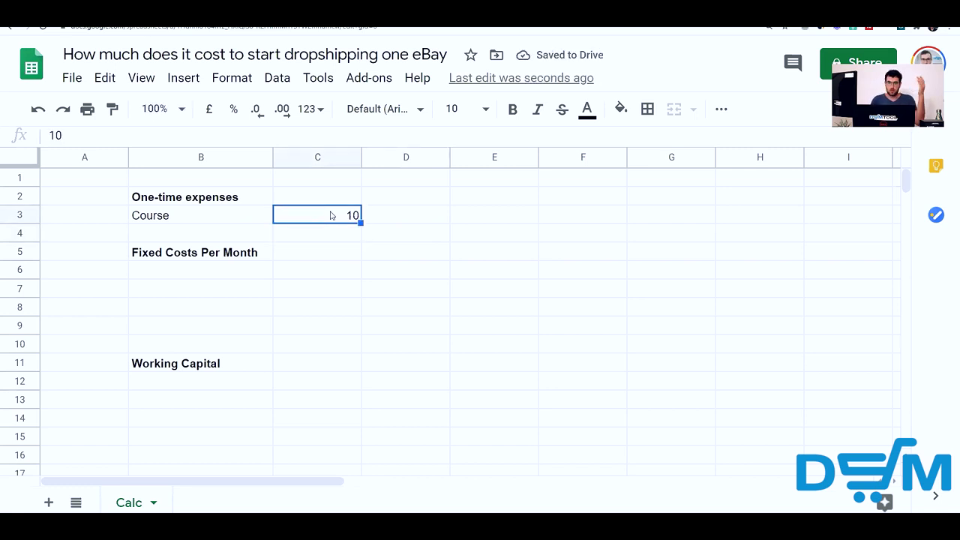
{"action": "type", "text": "50"}
{"action": "key", "text": "Return"}
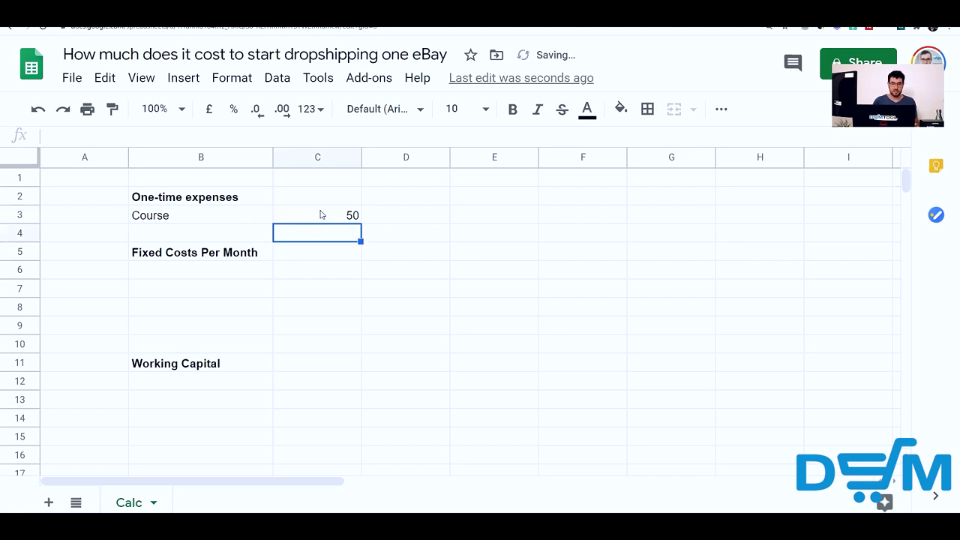
{"action": "left_click_drag", "start_coordinate": [222, 199], "coordinate": [308, 221]}
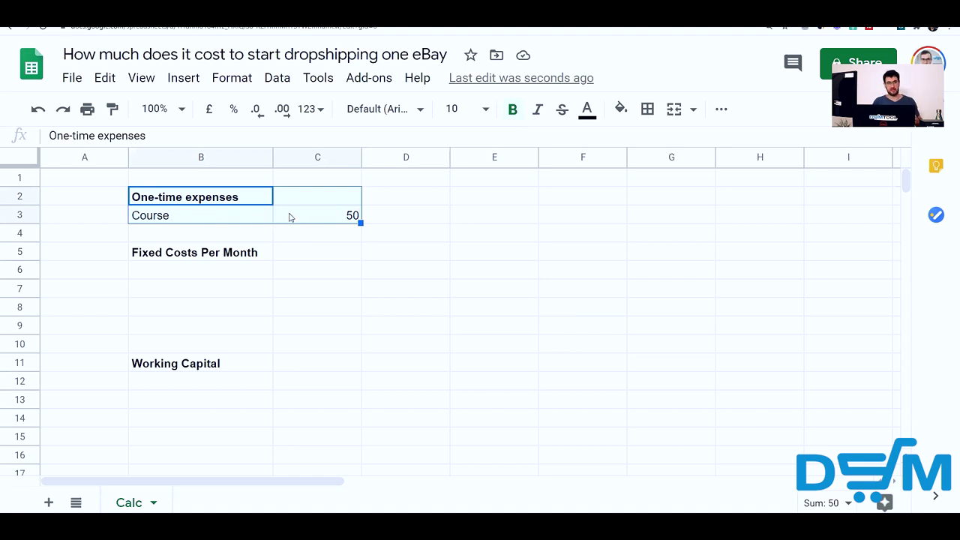
{"action": "left_click", "coordinate": [248, 220]}
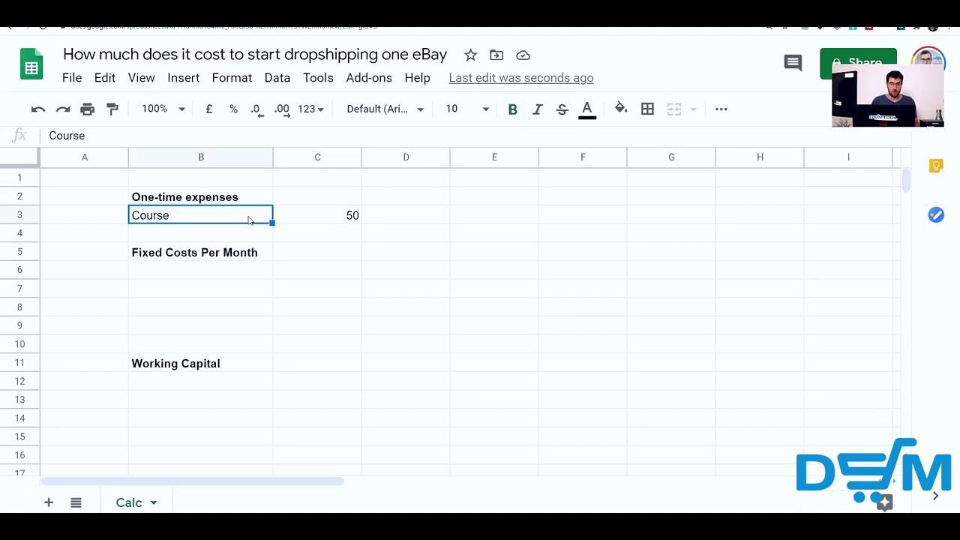
{"action": "left_click", "coordinate": [240, 260]}
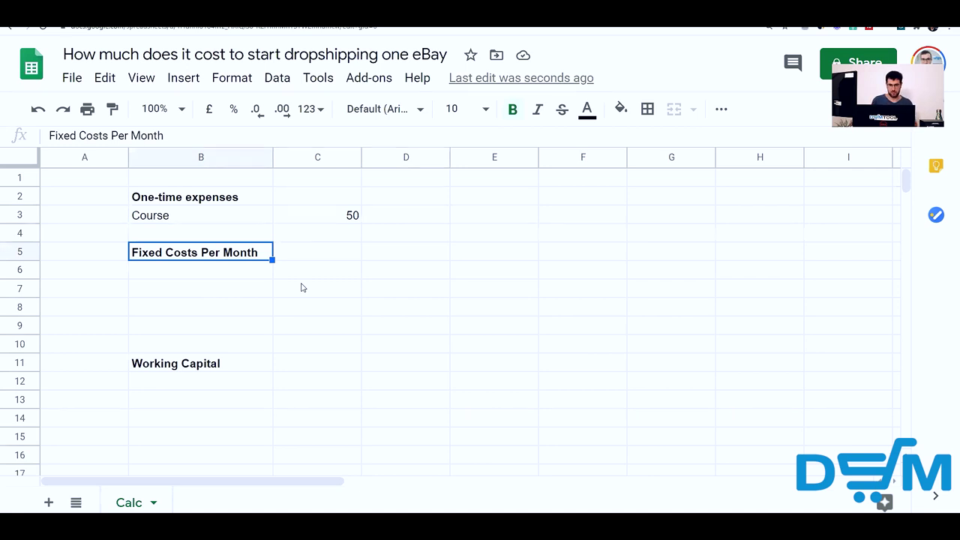
- Extend the Working Capital heading in B11 to read Working Capital ("PayPal jail")
{"action": "left_click", "coordinate": [237, 372]}
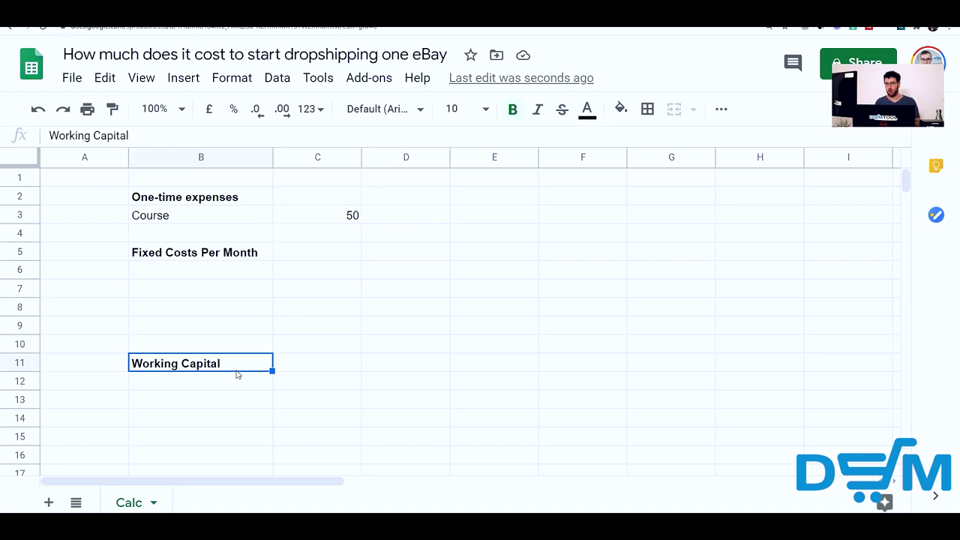
{"action": "double_click", "coordinate": [237, 372]}
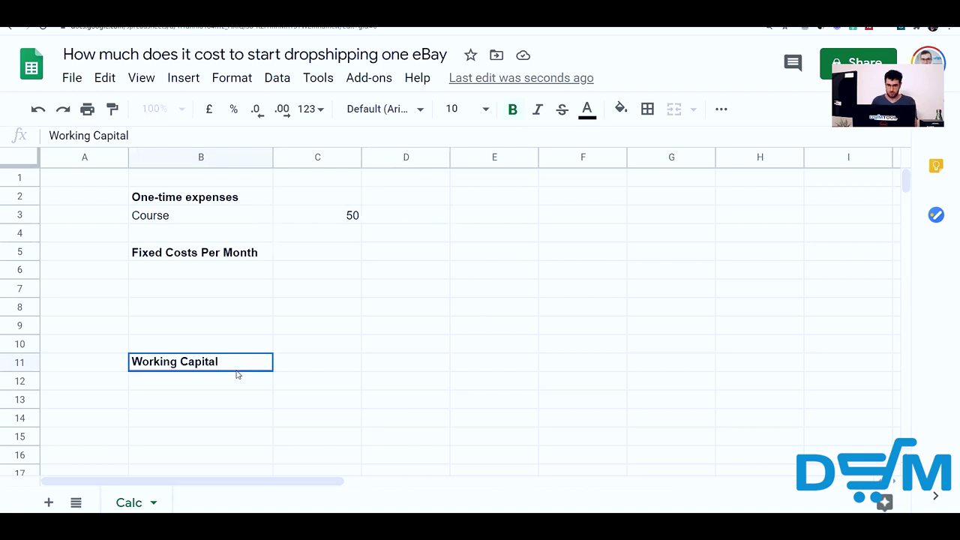
{"action": "type", "text": "(\"Pa"}
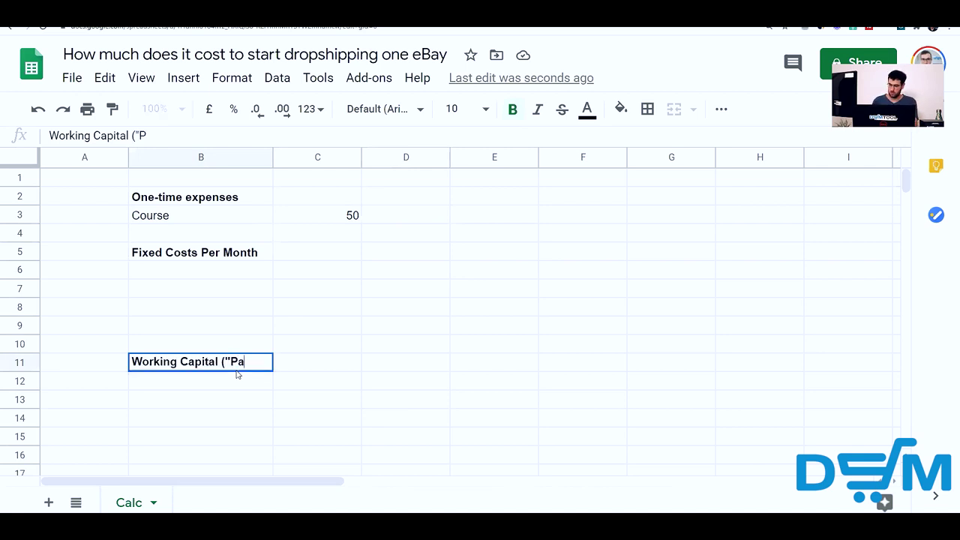
{"action": "type", "text": "yPal j"}
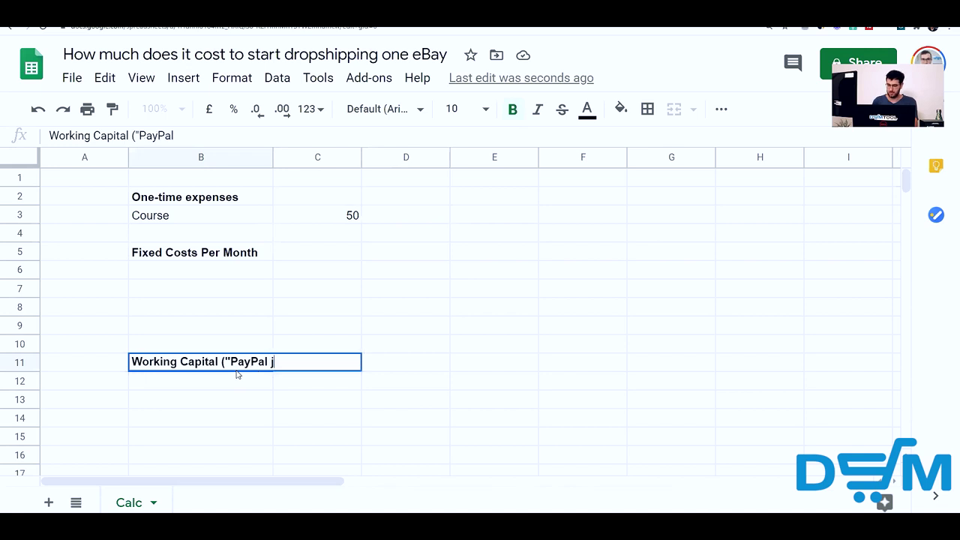
{"action": "type", "text": "ail\")"}
{"action": "key", "text": "Return"}
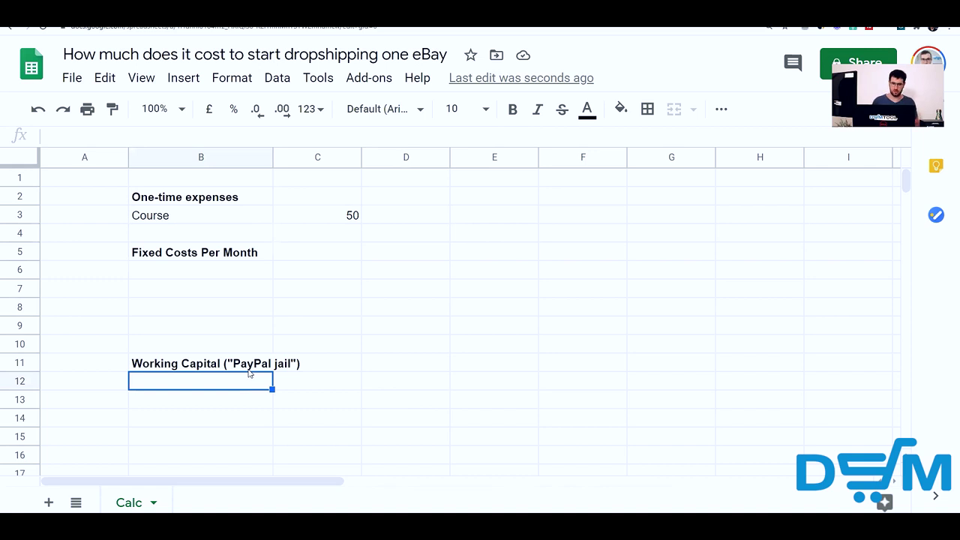
- Add a "Dropshipping software" item in B6 under Fixed Costs Per Month and select its cost cell C6
{"action": "left_click", "coordinate": [243, 256]}
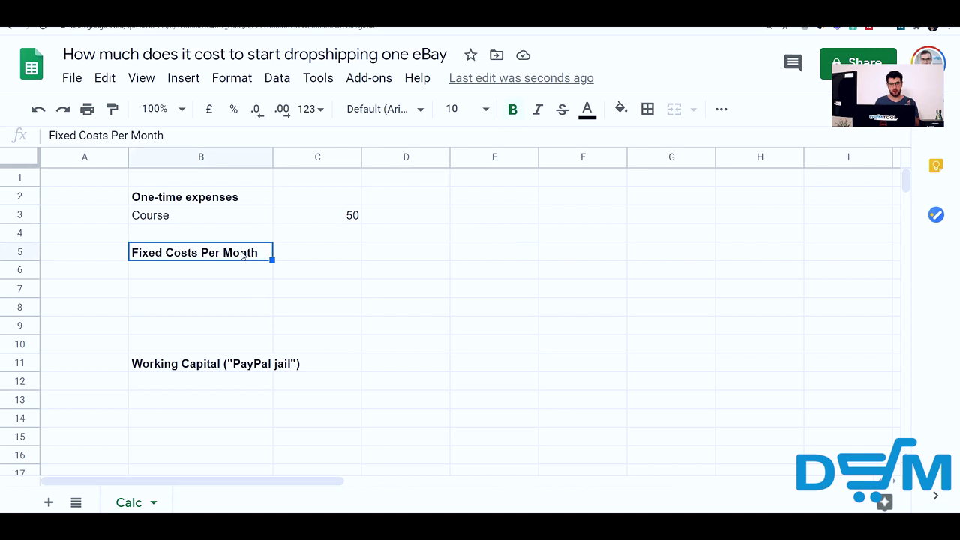
{"action": "key", "text": "Down"}
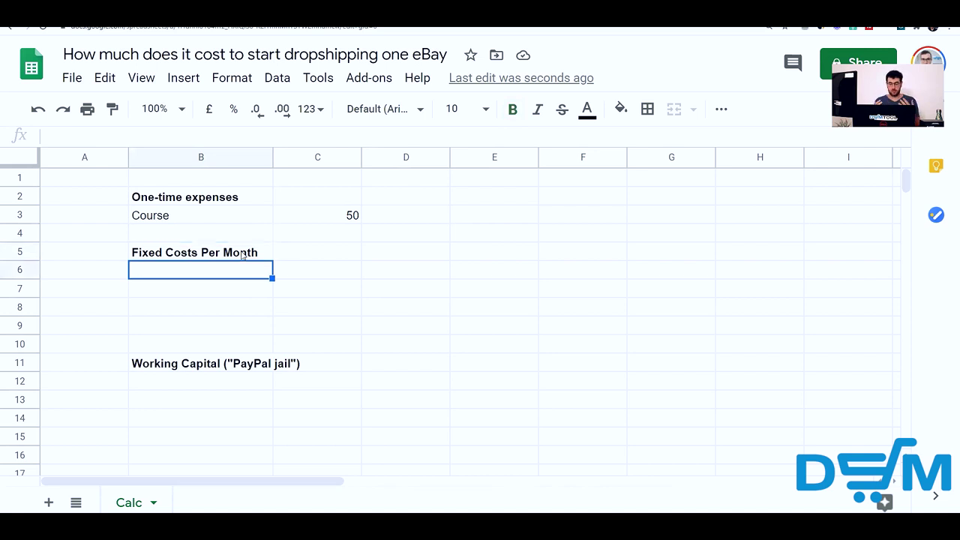
{"action": "type", "text": "Dropshippi"}
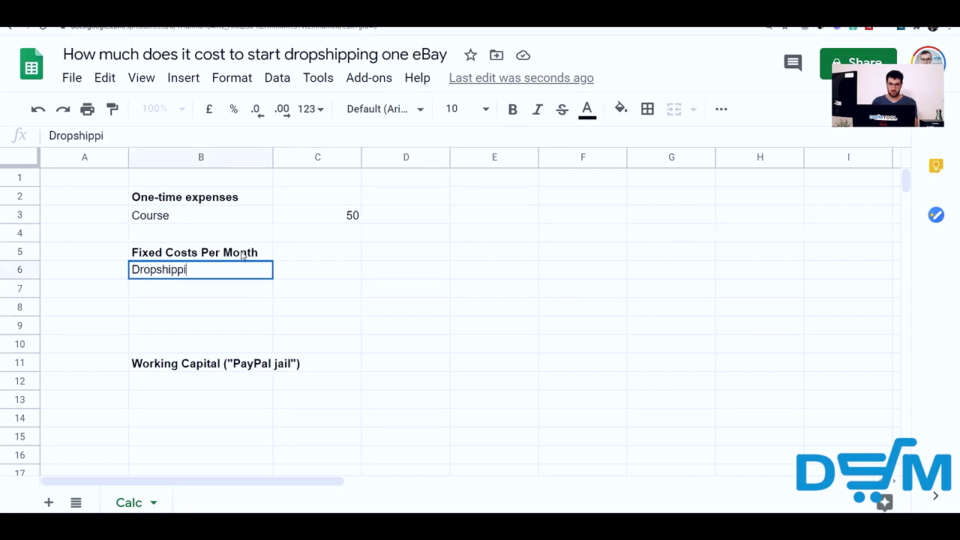
{"action": "type", "text": "ng software"}
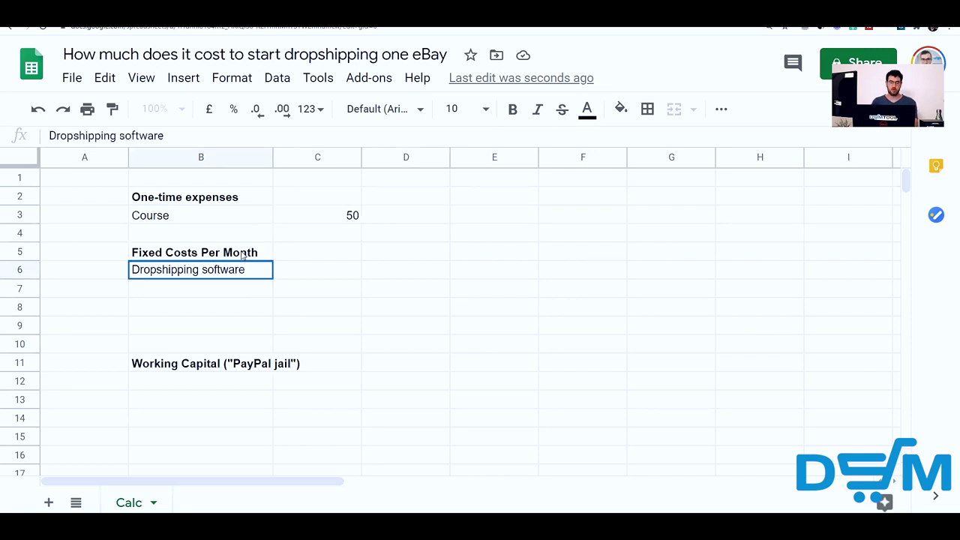
{"action": "key", "text": "Return"}
{"action": "key", "text": "Up"}
{"action": "key", "text": "Right"}
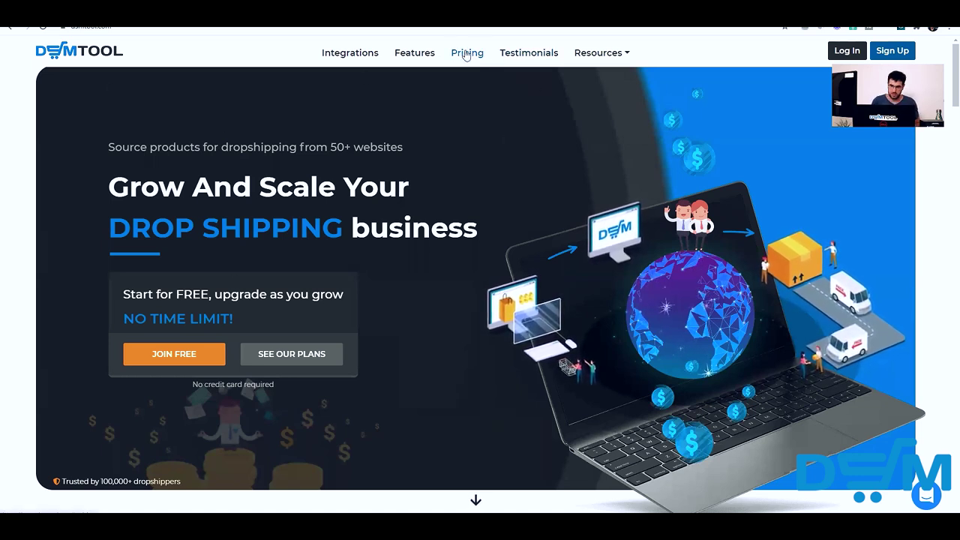
- On the DSM Tool website, examine the pricing plans and their features, and change the displayed prices from yearly to monthly
{"action": "left_click", "coordinate": [466, 54]}
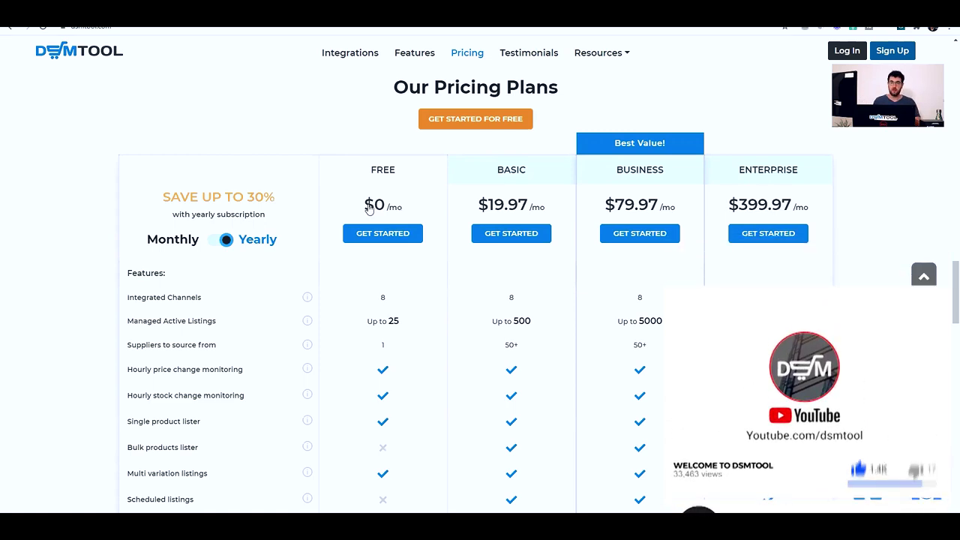
{"action": "scroll", "coordinate": [368, 208], "scroll_direction": "up", "scroll_amount": 2}
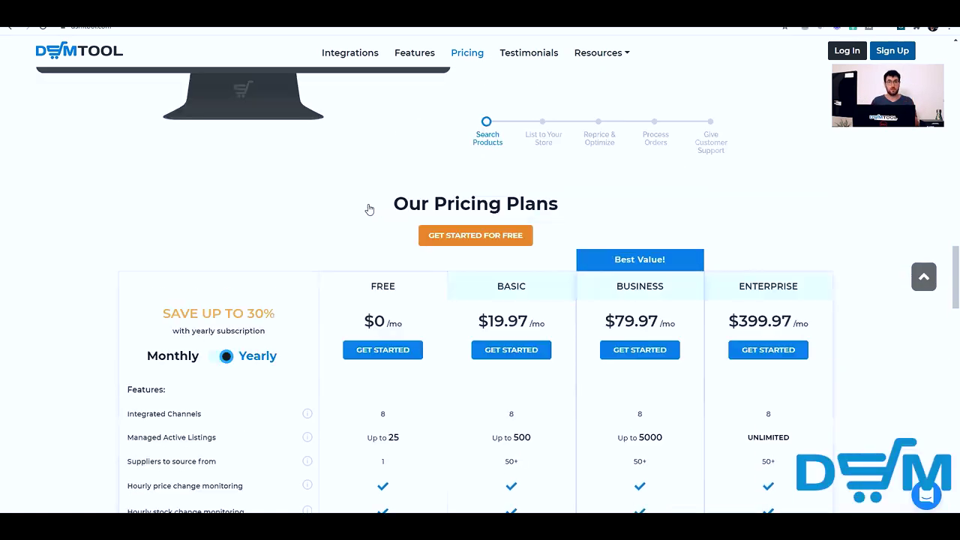
{"action": "scroll", "coordinate": [378, 220], "scroll_direction": "down", "scroll_amount": 2}
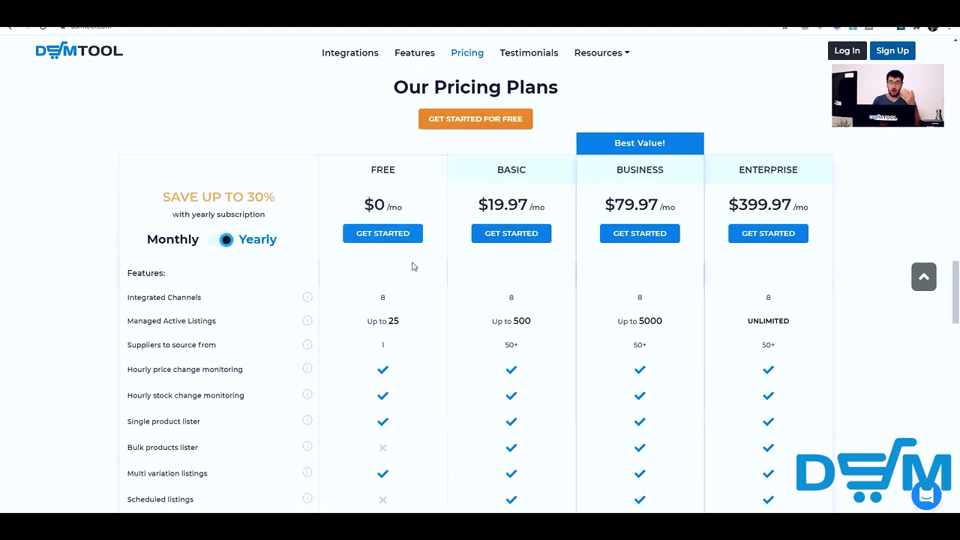
{"action": "scroll", "coordinate": [416, 270], "scroll_direction": "down", "scroll_amount": 1}
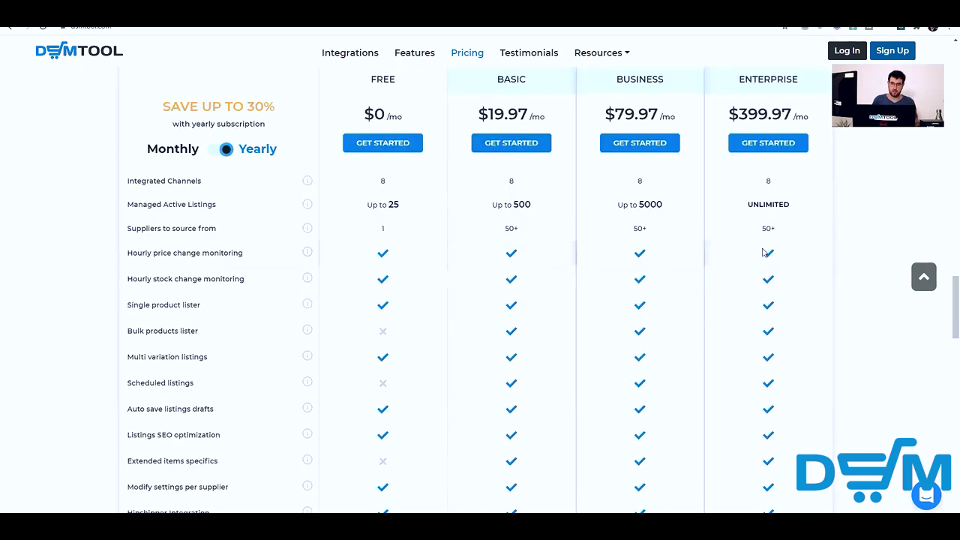
{"action": "scroll", "coordinate": [945, 304], "scroll_direction": "up", "scroll_amount": 1}
{"action": "scroll", "coordinate": [945, 298], "scroll_direction": "down", "scroll_amount": 1}
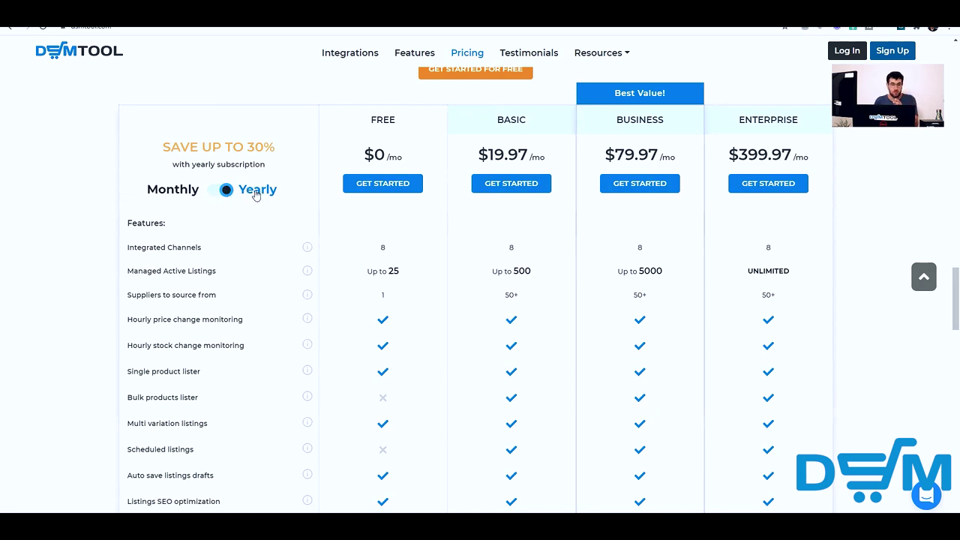
{"action": "left_click", "coordinate": [215, 193]}
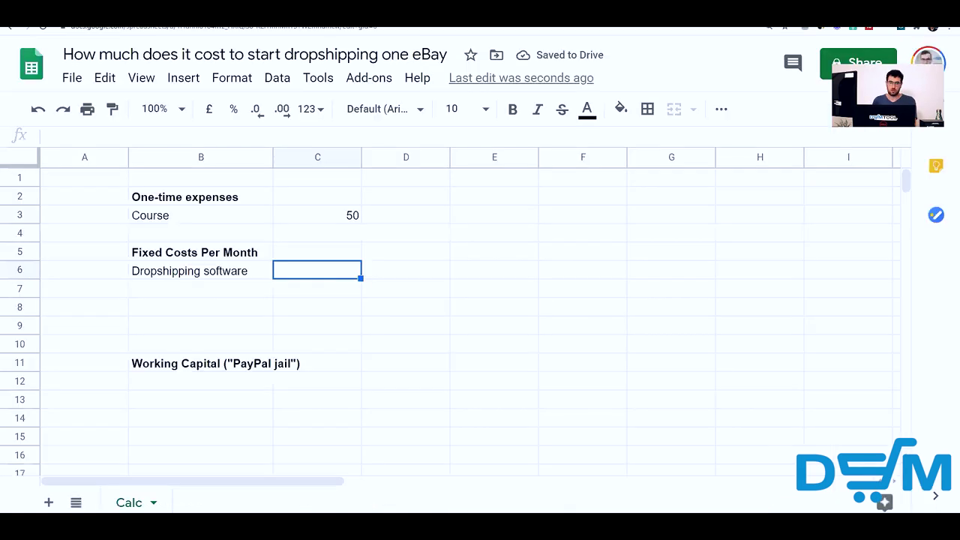
- Back in the cost spreadsheet, set the Dropshipping software cost in C6 to 24.97
{"action": "type", "text": "24.97"}
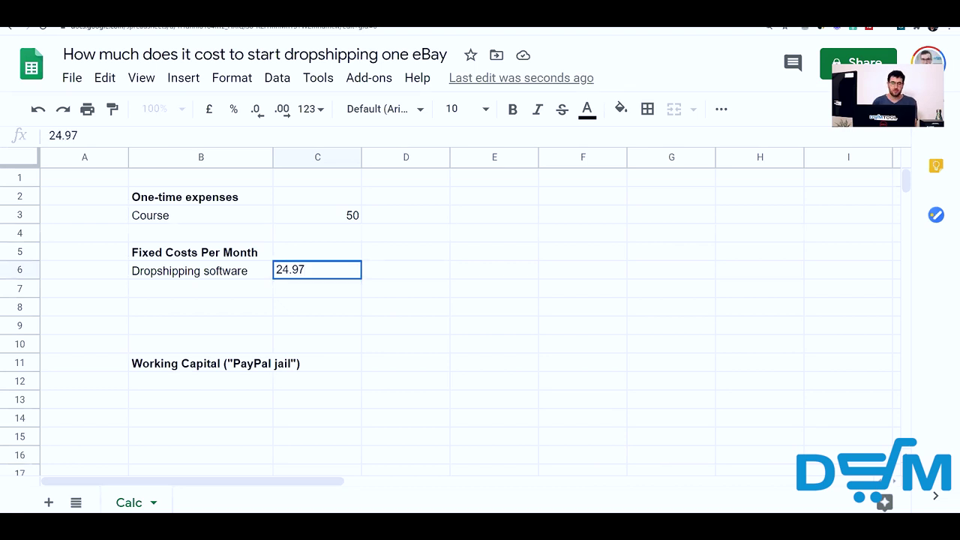
{"action": "key", "text": "Return"}
{"action": "left_click", "coordinate": [200, 288]}
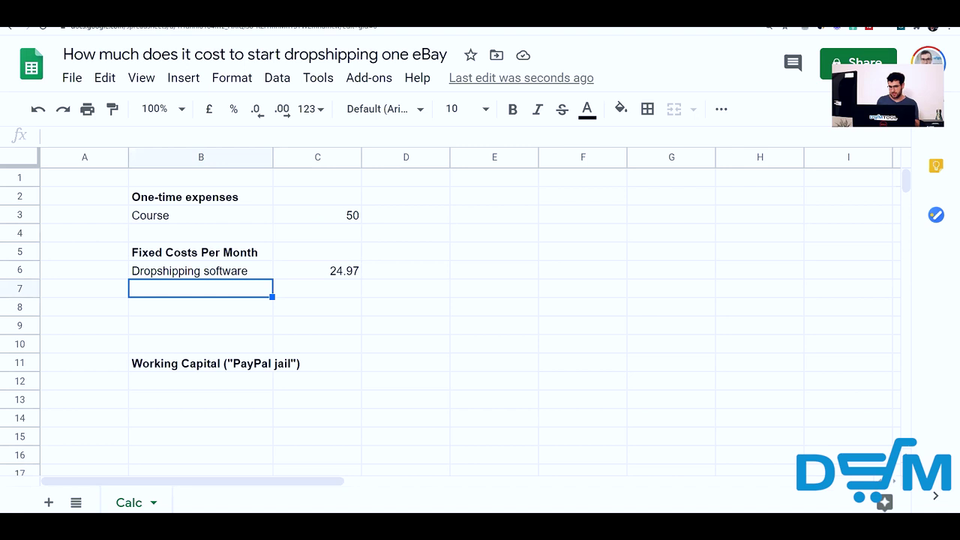
{"action": "key", "text": "Right"}
{"action": "key", "text": "Up"}
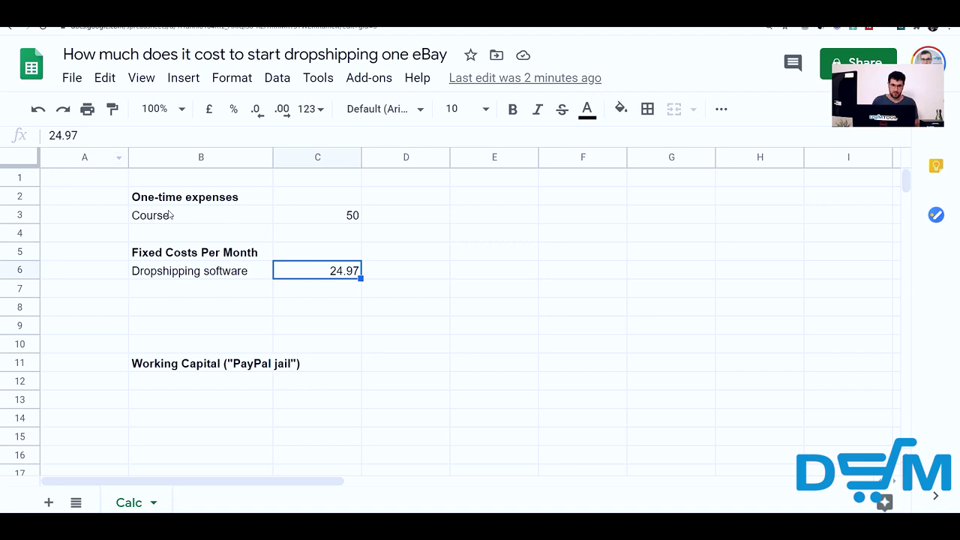
- Add a "Market reserach software" item in B7 with a plain numeric cost of 25 in C7
{"action": "left_click", "coordinate": [248, 292]}
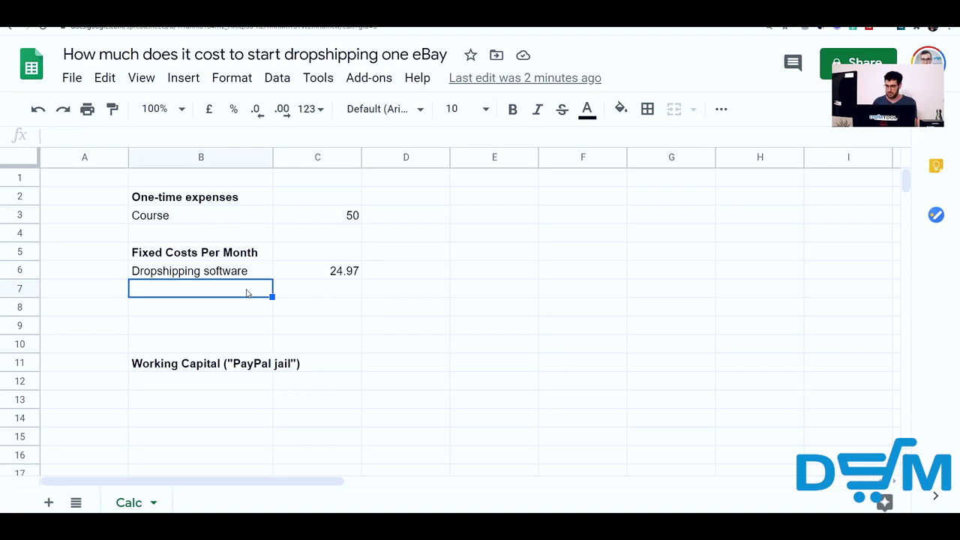
{"action": "type", "text": "Market reserach software"}
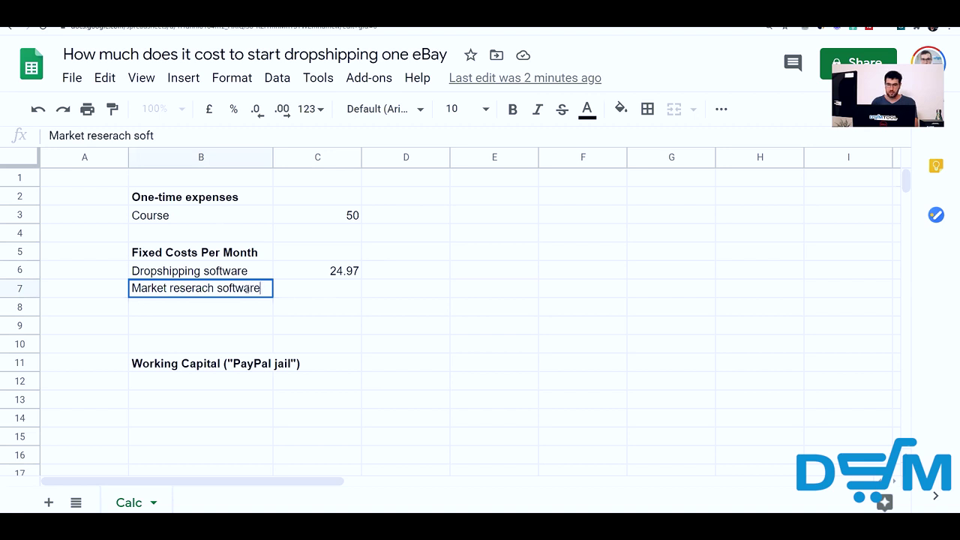
{"action": "key", "text": "Tab"}
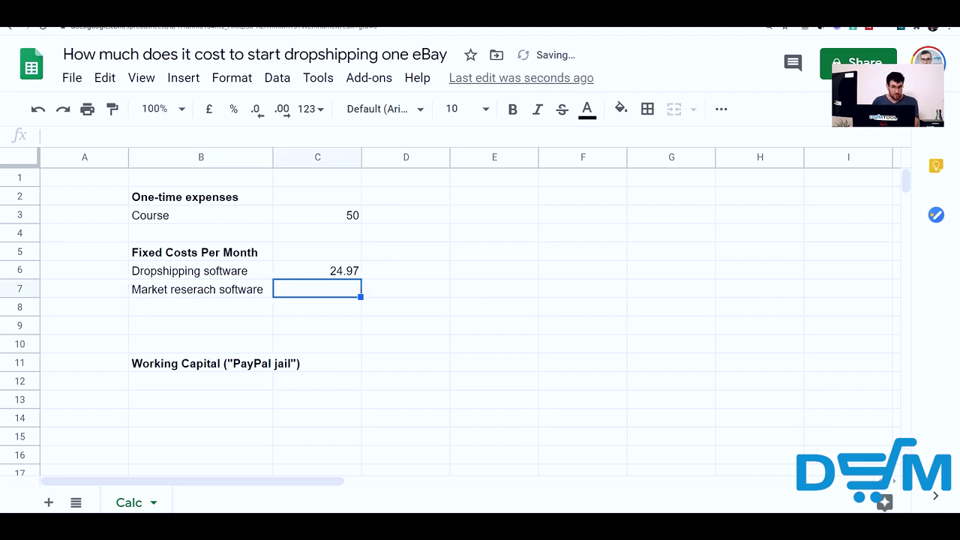
{"action": "type", "text": "$25"}
{"action": "key", "text": "Tab"}
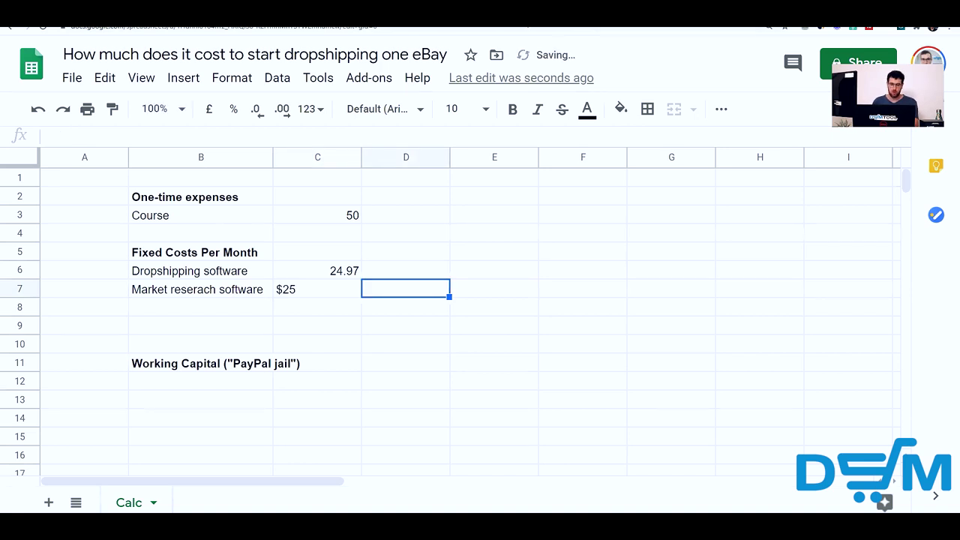
{"action": "left_click", "coordinate": [317, 291]}
{"action": "type", "text": "25"}
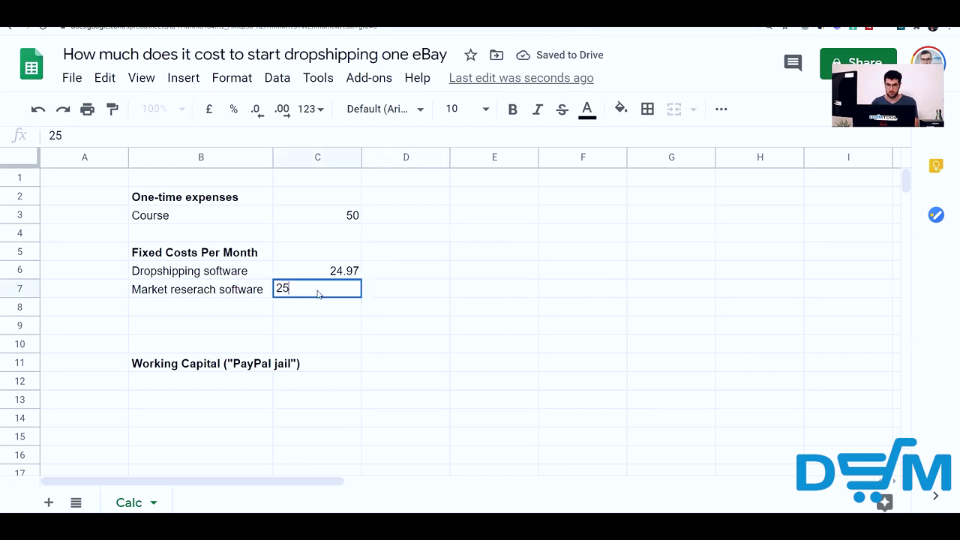
{"action": "key", "text": "Tab"}
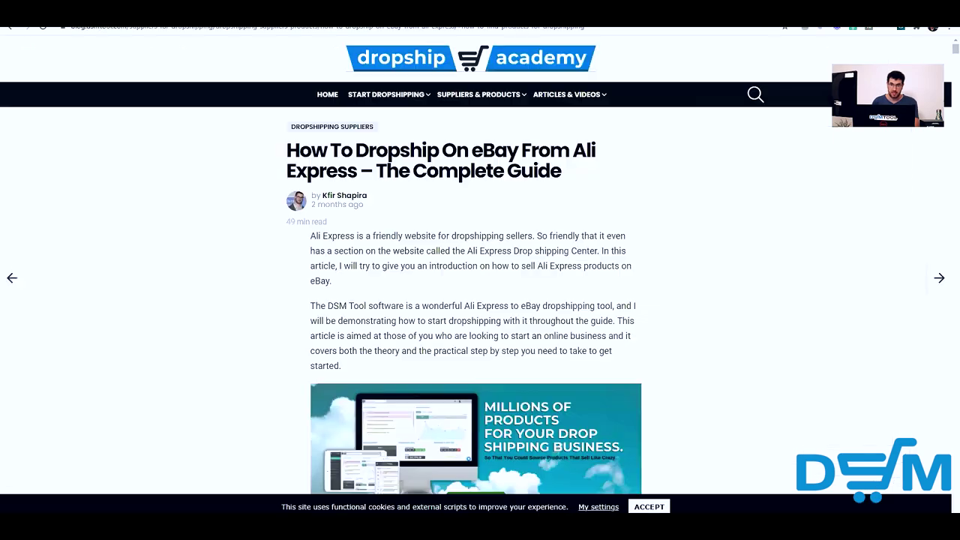
- Switch to the blog's Ali Express dropshipping guide and examine its contents list and the product-finding section's advice on sniping and Zik Analytics
{"action": "scroll", "coordinate": [589, 180], "scroll_direction": "down", "scroll_amount": 2}
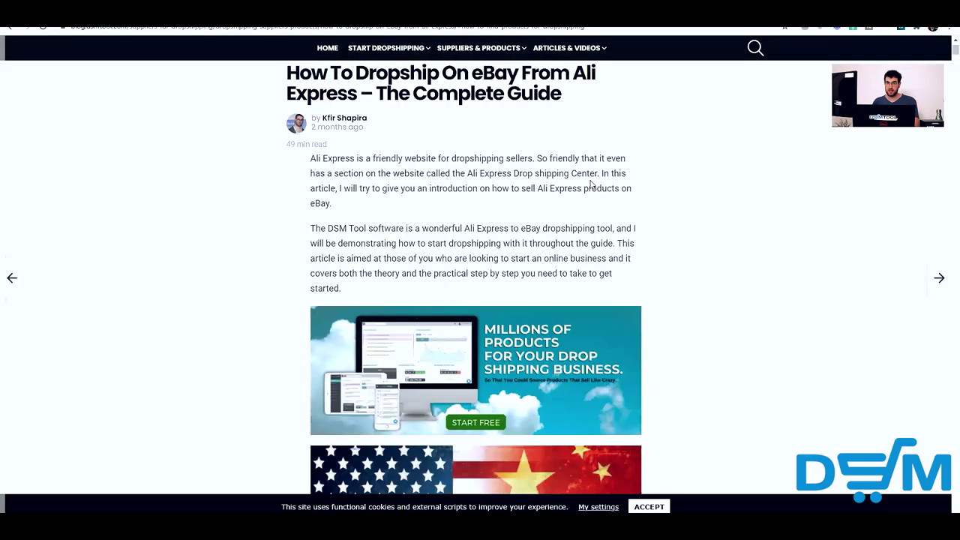
{"action": "scroll", "coordinate": [592, 179], "scroll_direction": "down", "scroll_amount": 5}
{"action": "scroll", "coordinate": [601, 176], "scroll_direction": "down", "scroll_amount": 2}
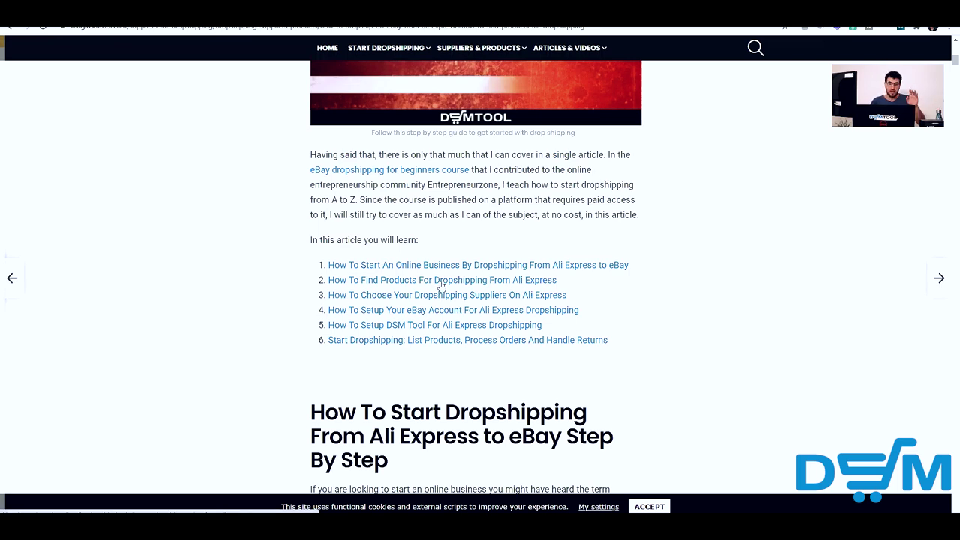
{"action": "scroll", "coordinate": [446, 276], "scroll_direction": "up", "scroll_amount": 3}
{"action": "scroll", "coordinate": [450, 300], "scroll_direction": "down", "scroll_amount": 1}
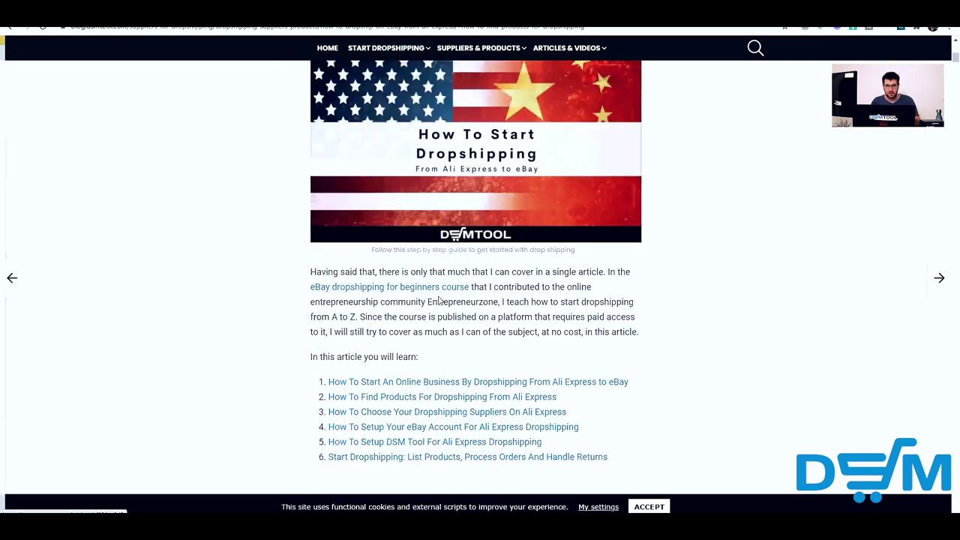
{"action": "scroll", "coordinate": [453, 319], "scroll_direction": "down", "scroll_amount": 2}
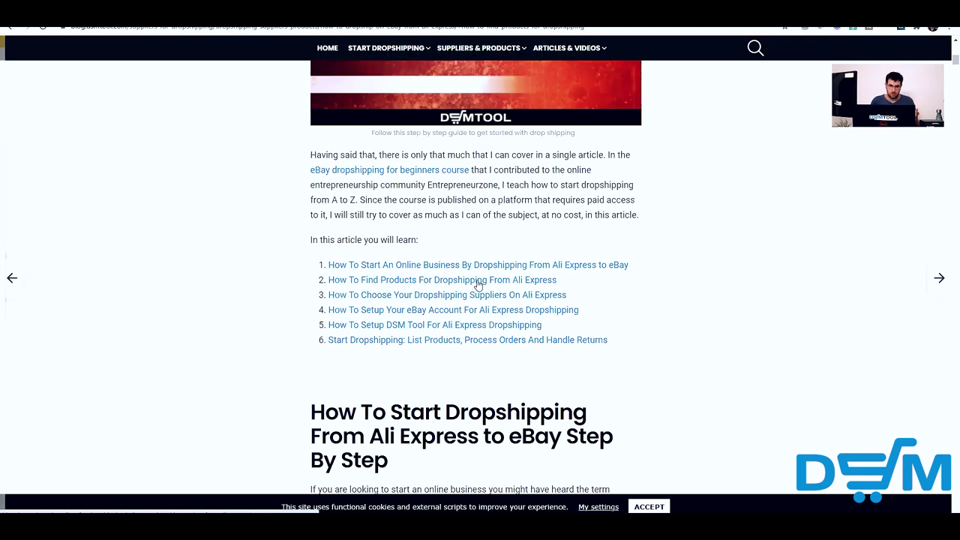
{"action": "left_click", "coordinate": [477, 283]}
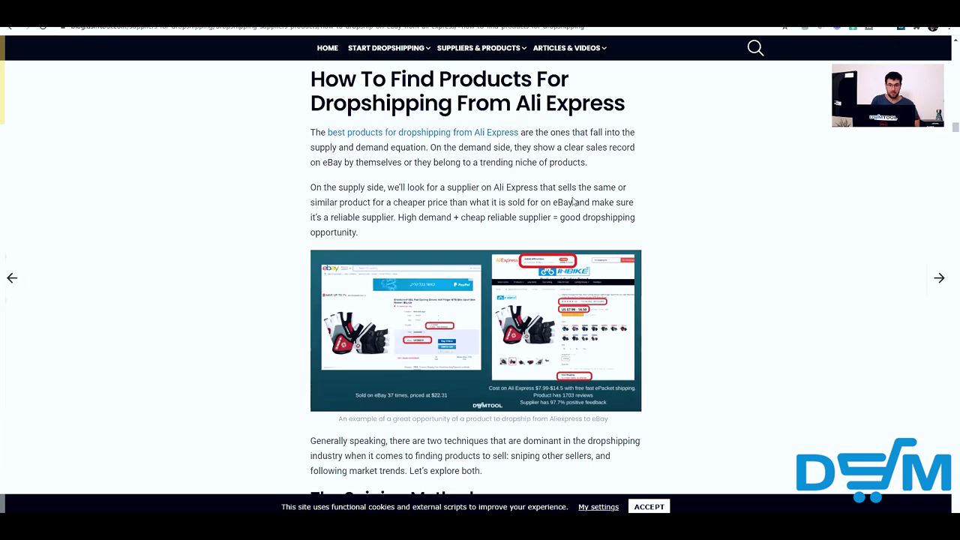
{"action": "scroll", "coordinate": [576, 200], "scroll_direction": "down", "scroll_amount": 2}
{"action": "scroll", "coordinate": [557, 213], "scroll_direction": "down", "scroll_amount": 8}
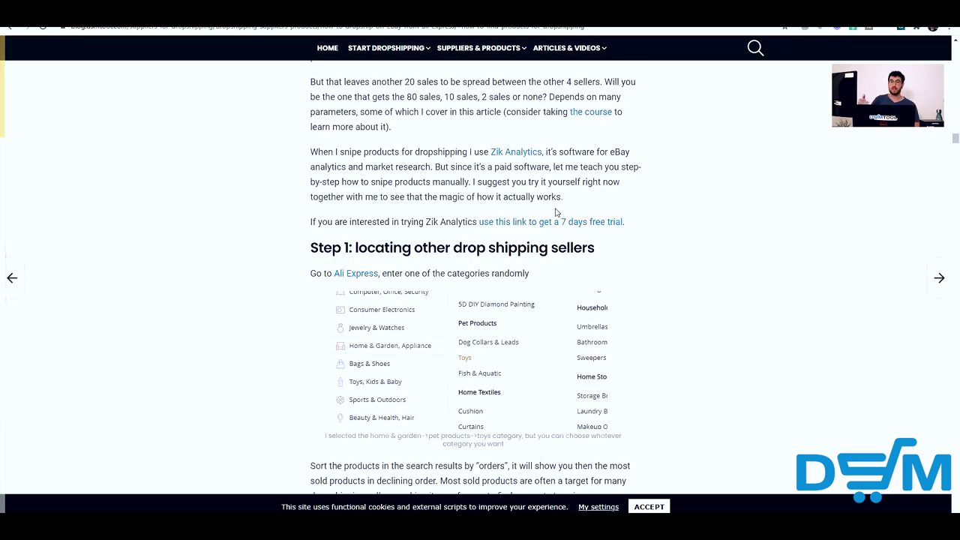
{"action": "scroll", "coordinate": [556, 213], "scroll_direction": "up", "scroll_amount": 10}
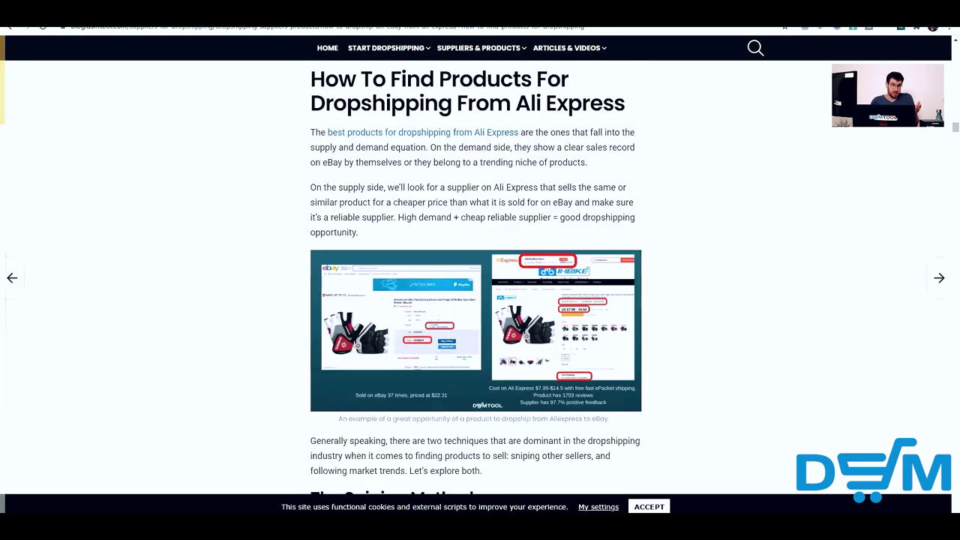
- Switch back to the cost spreadsheet and set the market research software cost in C7 to 0
{"action": "left_click", "coordinate": [165, 27]}
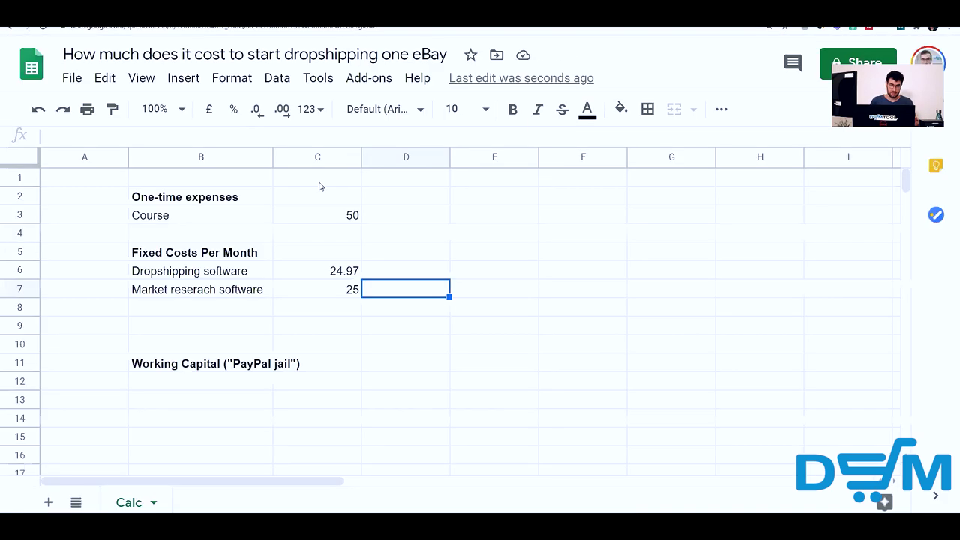
{"action": "type", "text": "0"}
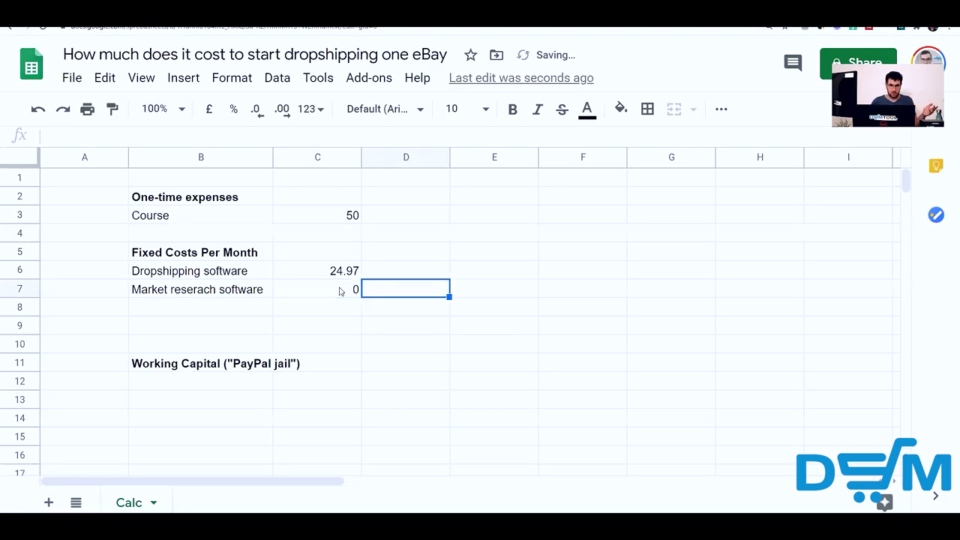
{"action": "key", "text": "Up"}
{"action": "key", "text": "Left"}
{"action": "key", "text": "Right"}
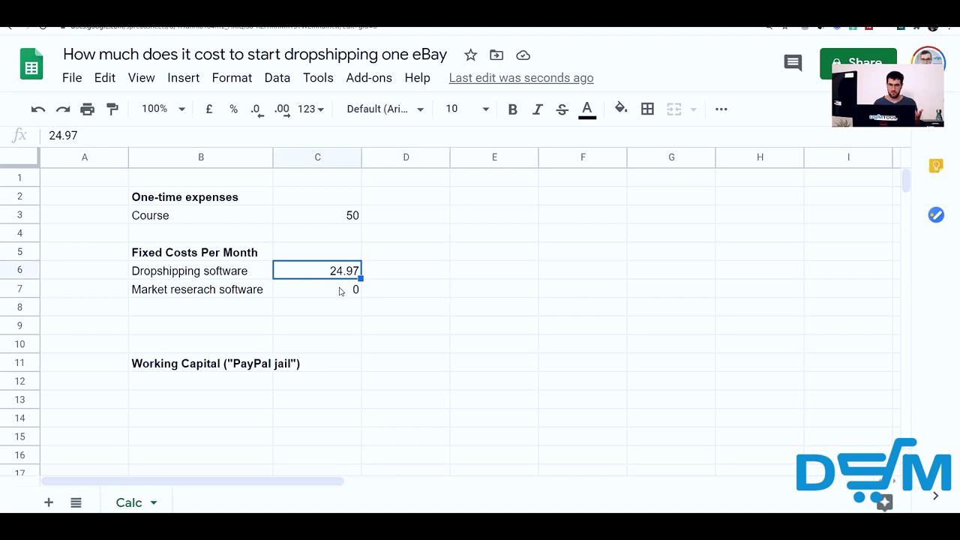
- Set the market research software cost in C7 to 25 and note it as "Optional" in D7
{"action": "key", "text": "Down"}
{"action": "key", "text": "Left"}
{"action": "key", "text": "Right"}
{"action": "type", "text": "25"}
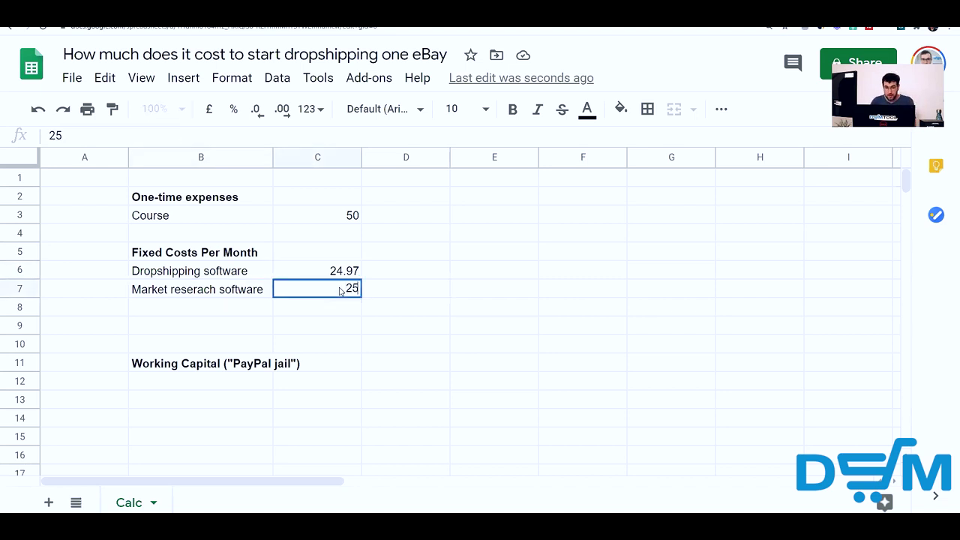
{"action": "key", "text": "Tab"}
{"action": "type", "text": "Optional"}
{"action": "key", "text": "Return"}
{"action": "key", "text": "Up"}
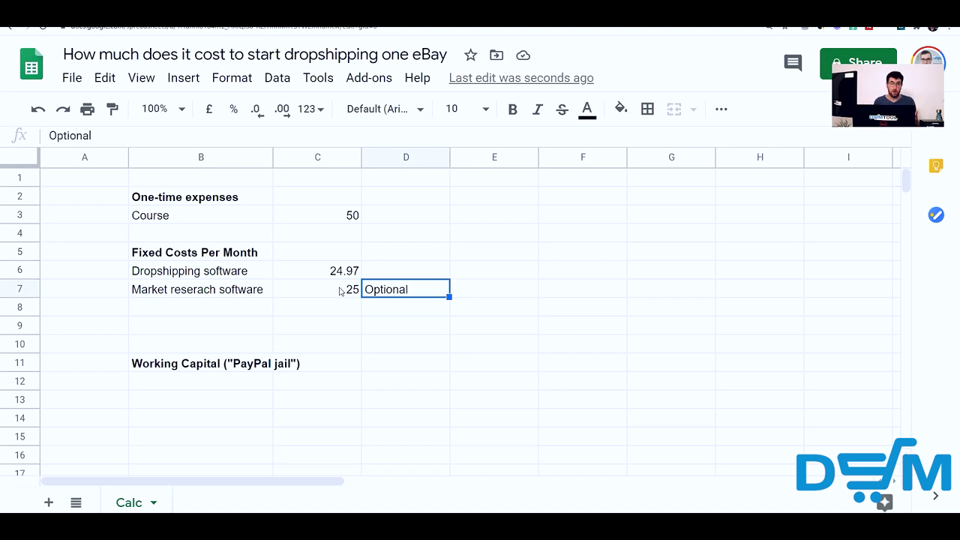
- Add an "eBay store subscription" item in B8 under the fixed monthly costs
{"action": "key", "text": "Down"}
{"action": "key", "text": "Left"}
{"action": "key", "text": "Left"}
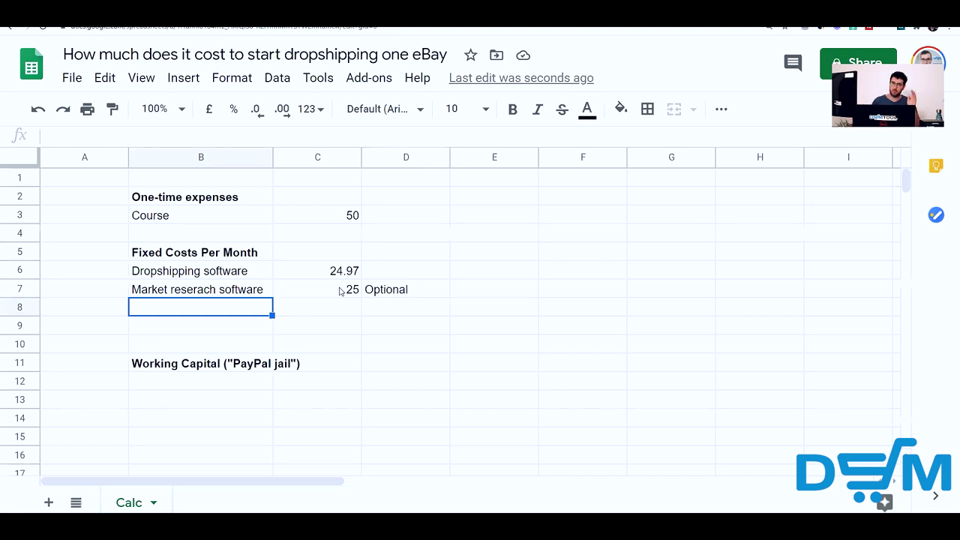
{"action": "type", "text": "eBy"}
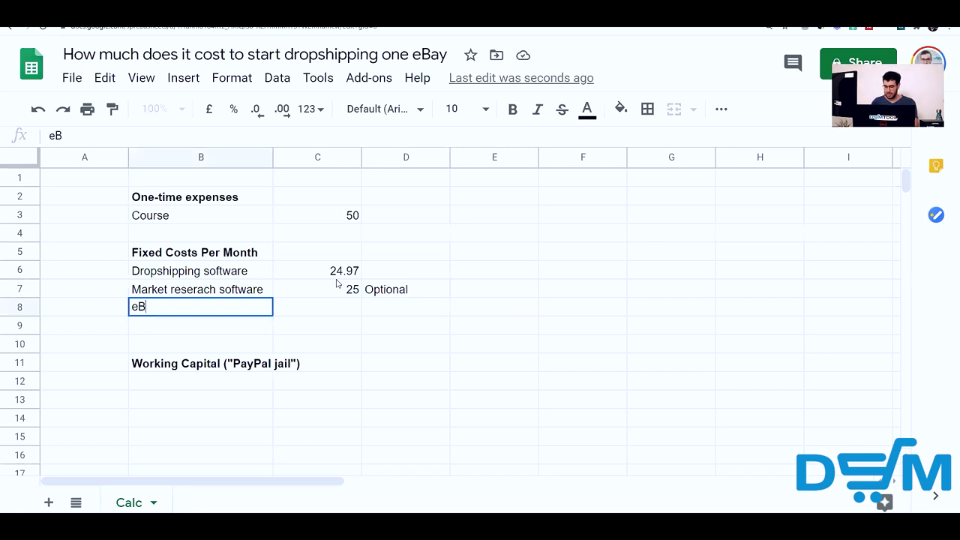
{"action": "key", "text": "BackSpace"}
{"action": "key", "text": "BackSpace"}
{"action": "type", "text": "ay sto"}
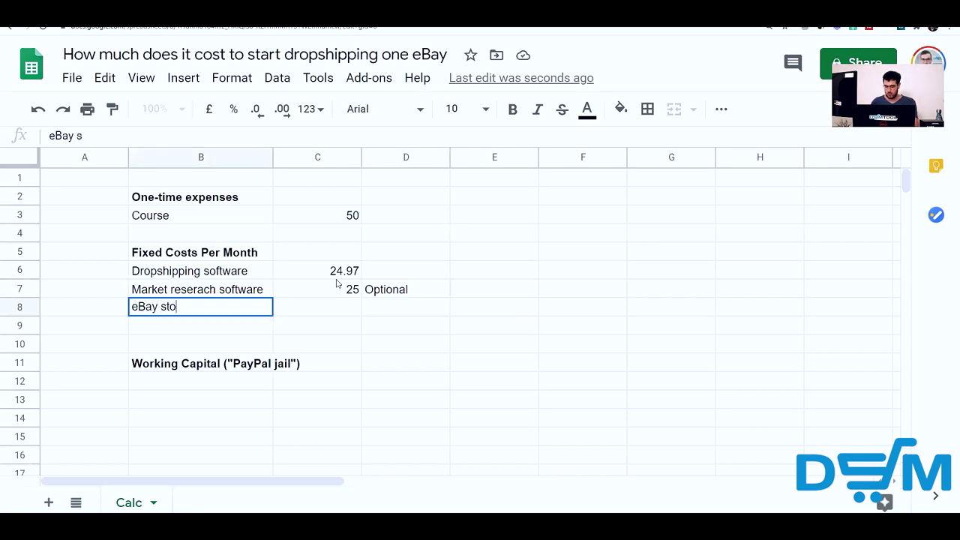
{"action": "type", "text": "re subscription"}
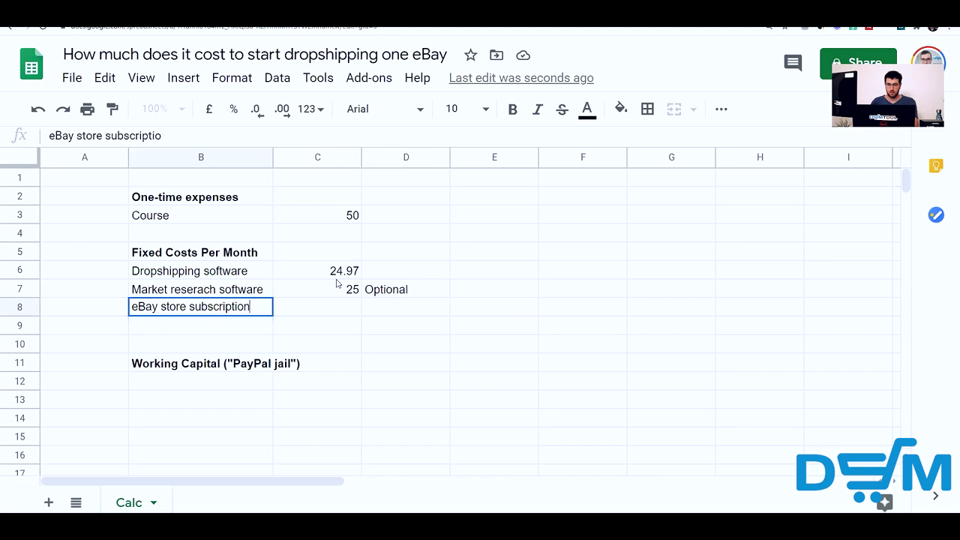
{"action": "key", "text": "Tab"}
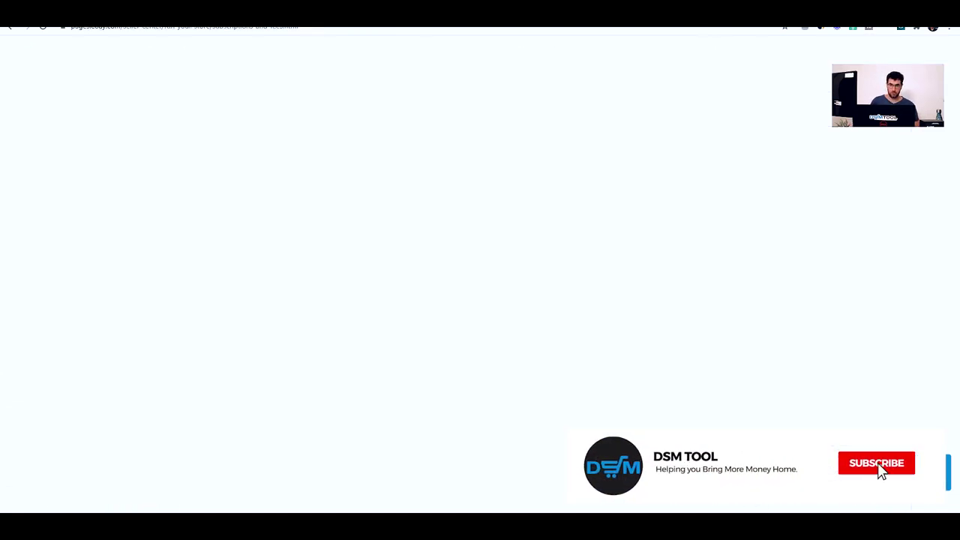
- Switch to eBay's Subscriptions and Fees page and examine the store levels and their monthly prices under Subscriber benefits
{"action": "left_click_drag", "start_coordinate": [334, 184], "coordinate": [189, 180]}
{"action": "left_click", "coordinate": [317, 177]}
{"action": "scroll", "coordinate": [382, 252], "scroll_direction": "down", "scroll_amount": 2}
{"action": "scroll", "coordinate": [387, 254], "scroll_direction": "down", "scroll_amount": 2}
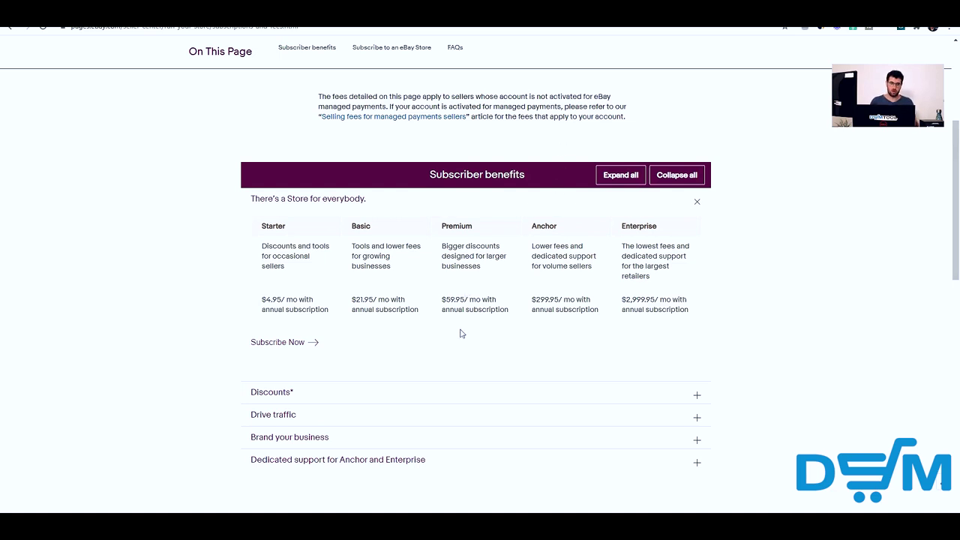
- Expand the Discounts section and compare the free fixed-price listing allowances of the Starter and Basic stores
{"action": "left_click", "coordinate": [685, 394]}
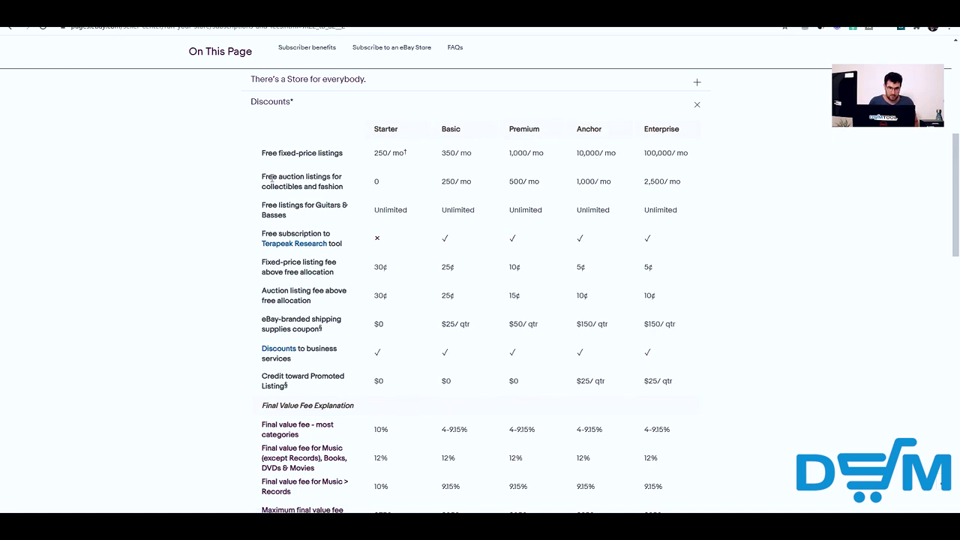
{"action": "left_click_drag", "start_coordinate": [342, 155], "coordinate": [261, 158]}
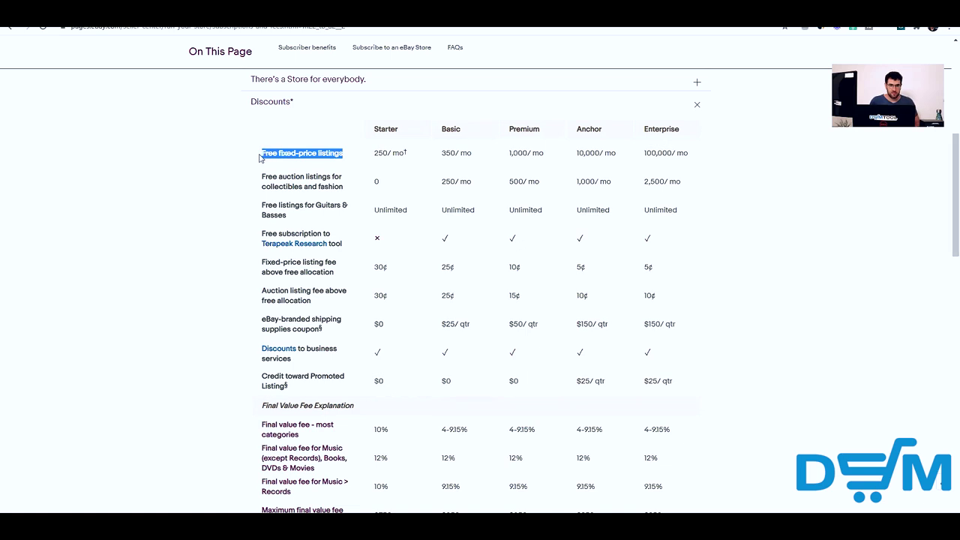
{"action": "left_click", "coordinate": [289, 152]}
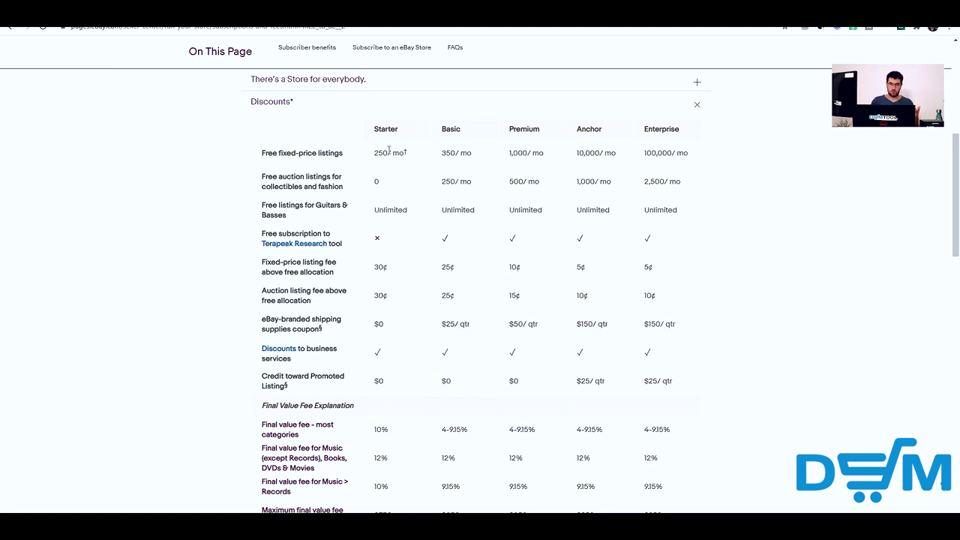
{"action": "double_click", "coordinate": [448, 153]}
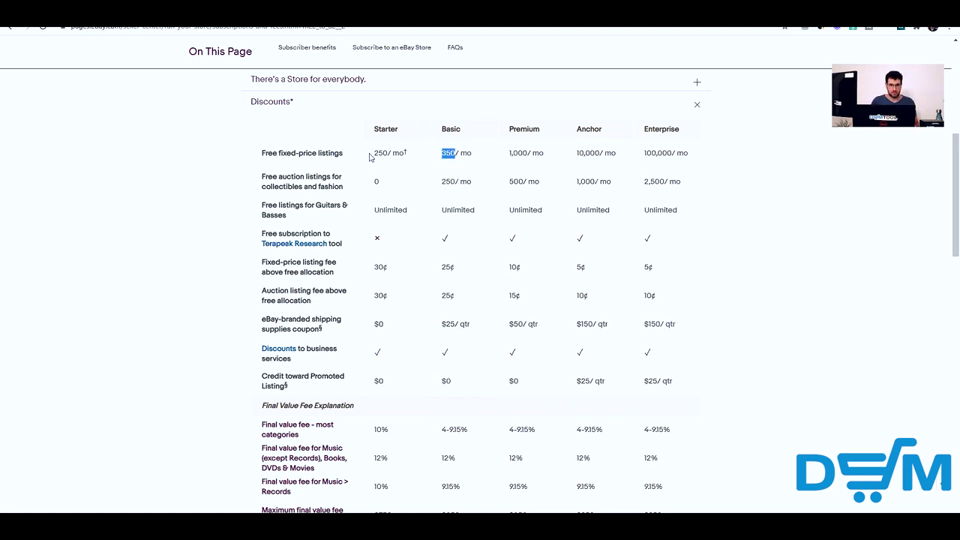
{"action": "left_click", "coordinate": [440, 162]}
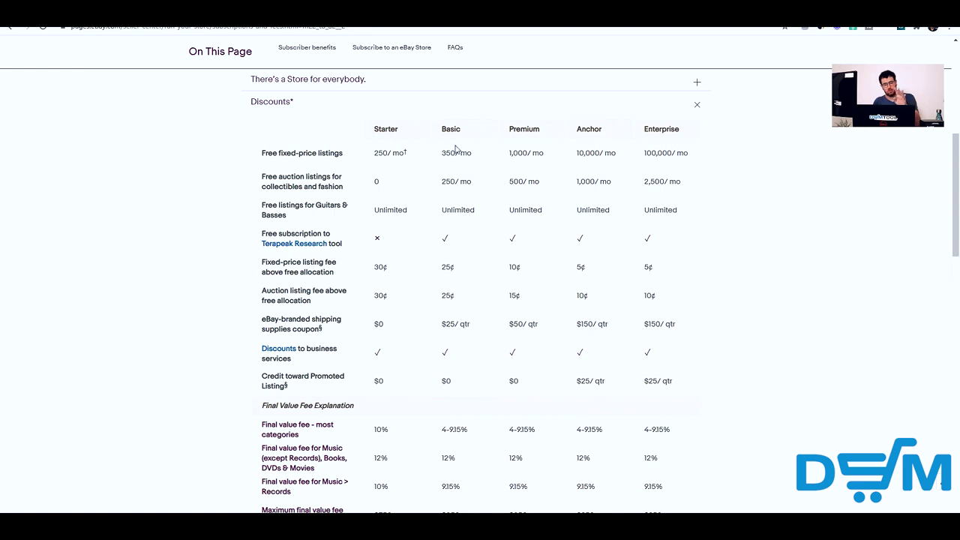
{"action": "scroll", "coordinate": [449, 170], "scroll_direction": "up", "scroll_amount": 3}
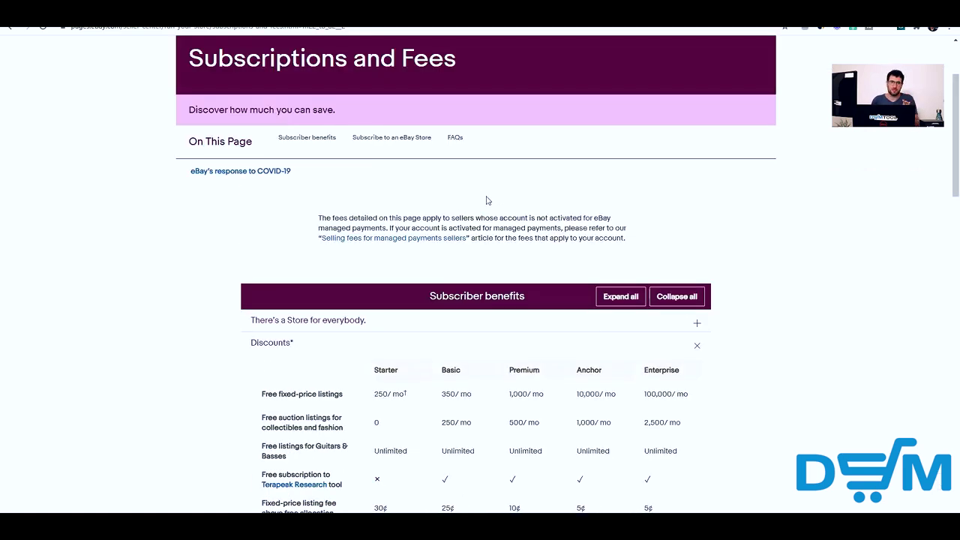
{"action": "scroll", "coordinate": [450, 339], "scroll_direction": "down", "scroll_amount": 2}
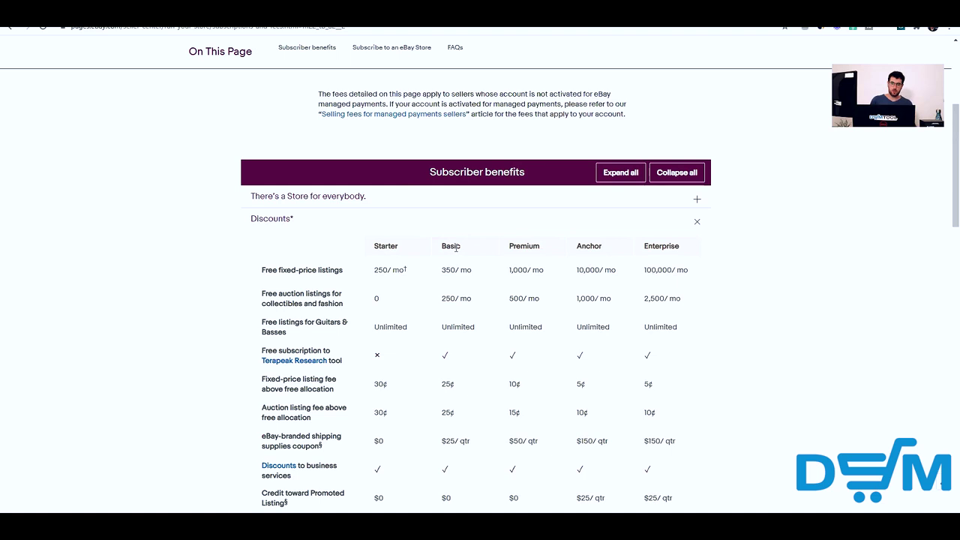
{"action": "left_click_drag", "start_coordinate": [459, 270], "coordinate": [442, 270]}
{"action": "left_click", "coordinate": [443, 268]}
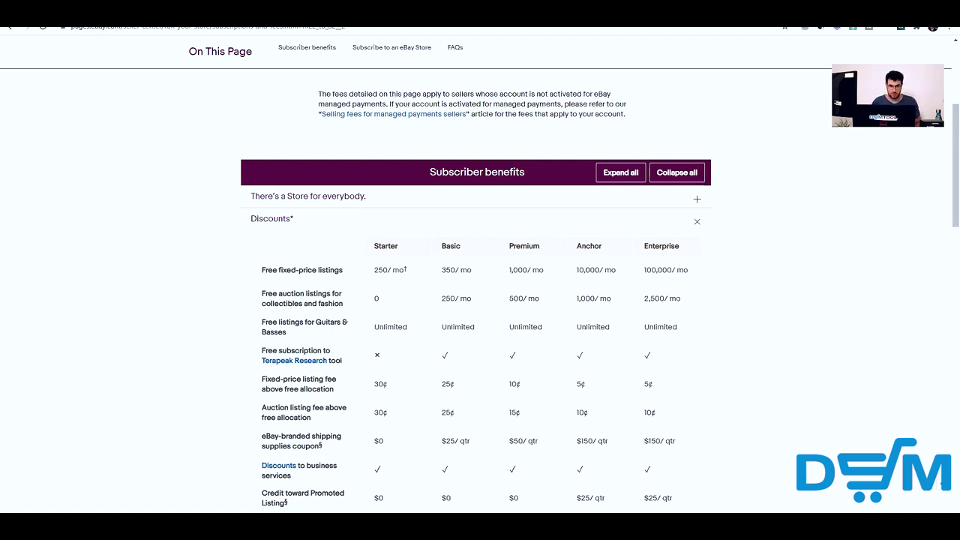
- Return to the cost spreadsheet and set the eBay store subscription cost in C8 to 27.95
{"action": "left_click", "coordinate": [150, 14]}
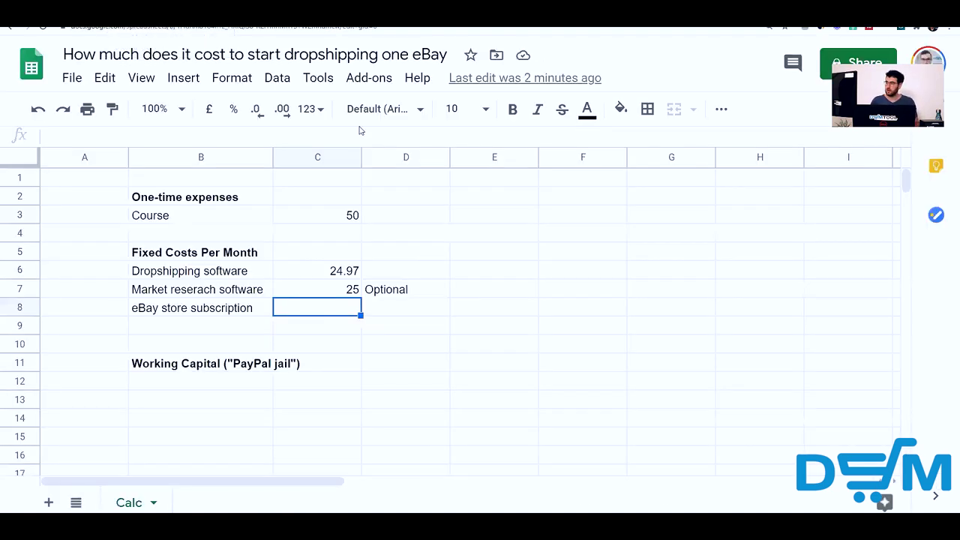
{"action": "type", "text": "27.95"}
{"action": "key", "text": "Return"}
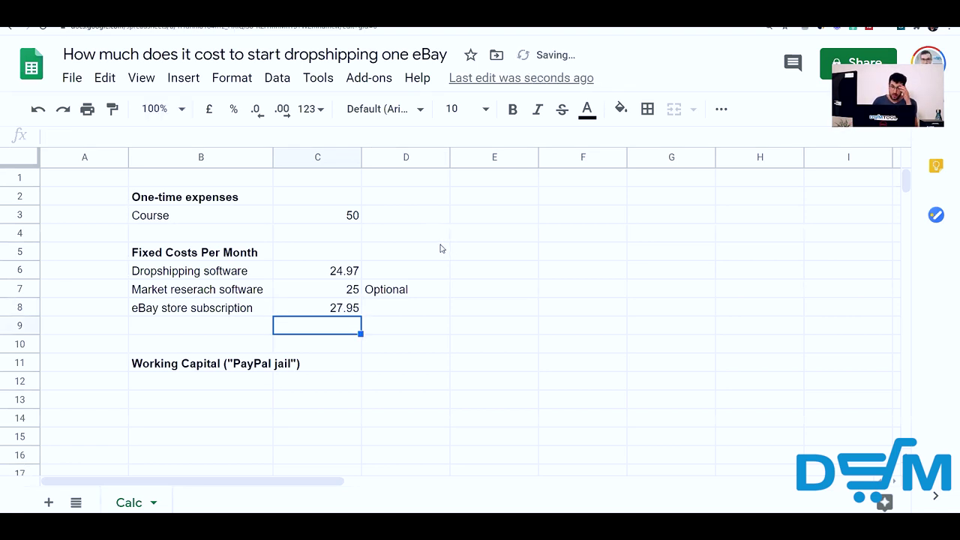
- Review the monthly cost rows and add the note "Not in the beginning" in D8 beside the eBay store subscription
{"action": "left_click", "coordinate": [348, 271]}
{"action": "left_click", "coordinate": [237, 272], "text": "shift"}
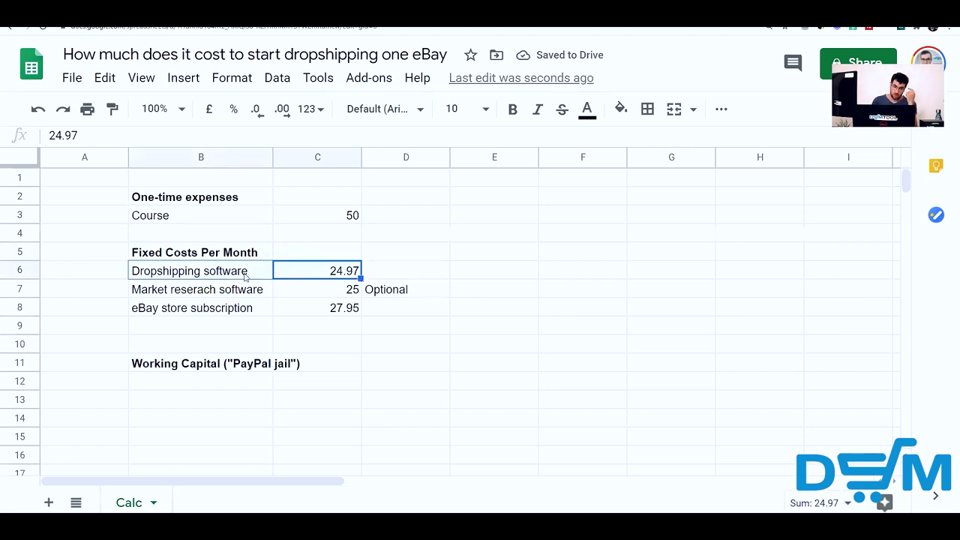
{"action": "left_click", "coordinate": [392, 310]}
{"action": "left_click", "coordinate": [231, 293]}
{"action": "left_click", "coordinate": [412, 299], "text": "shift"}
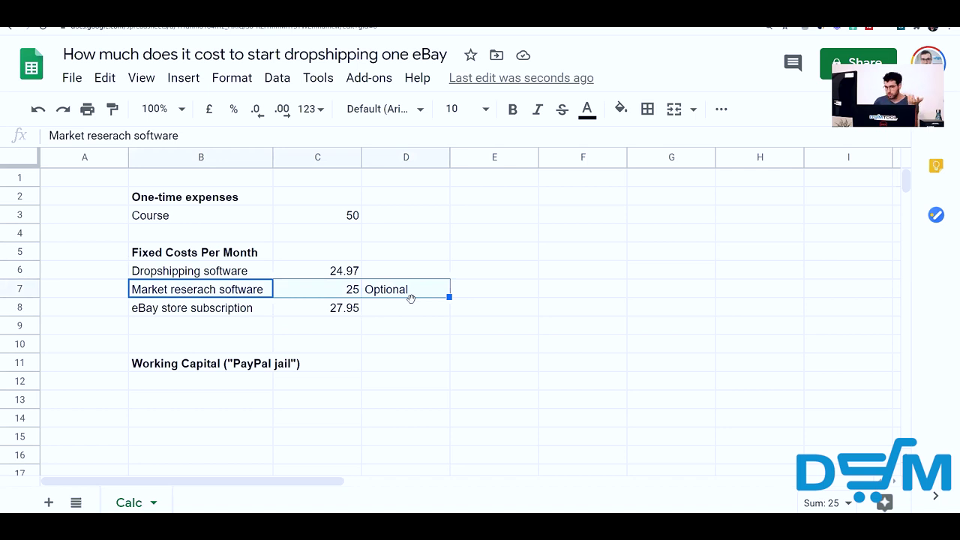
{"action": "left_click", "coordinate": [243, 309]}
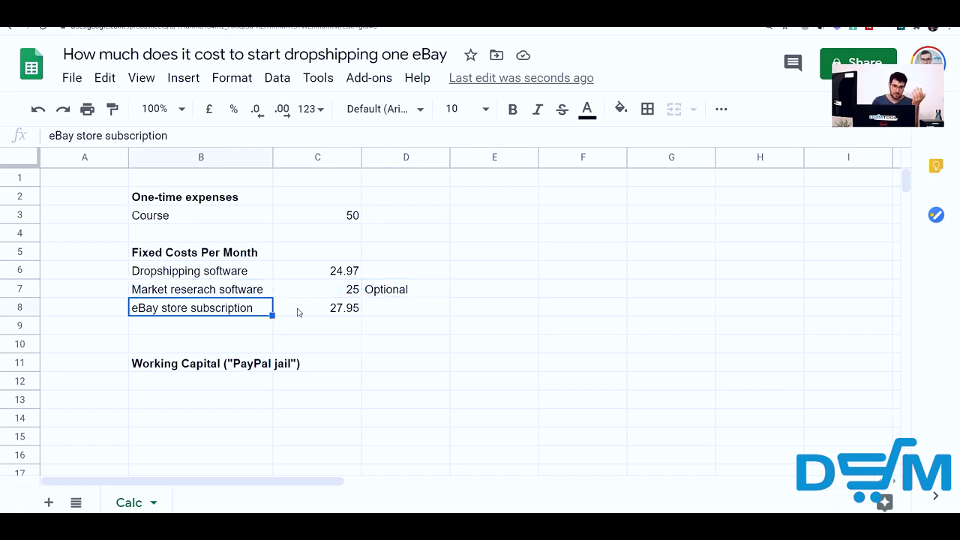
{"action": "left_click", "coordinate": [386, 309]}
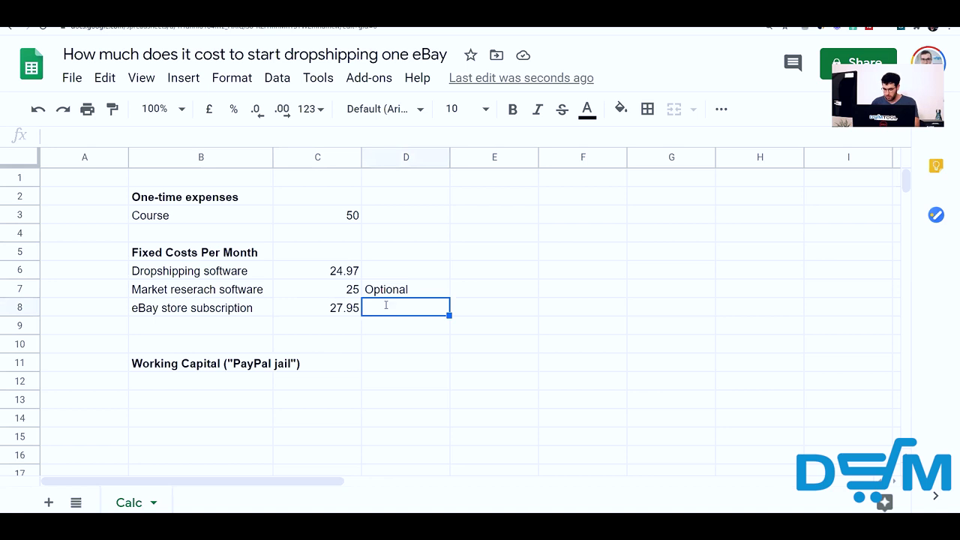
{"action": "type", "text": "Not in the beginning"}
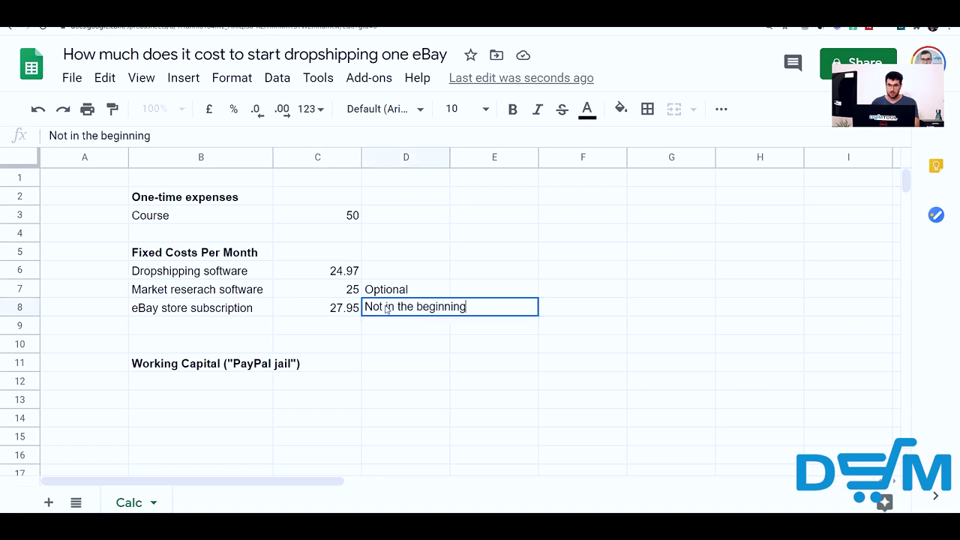
{"action": "key", "text": "Return"}
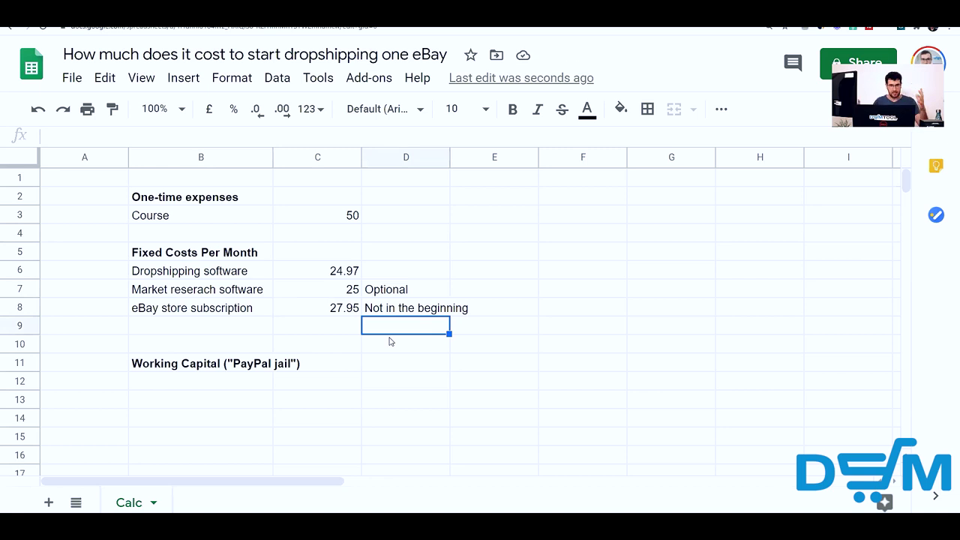
- Check the sum of the monthly costs in C6:C8 and add a bold "3 months plan" label in B9
{"action": "left_click", "coordinate": [259, 327]}
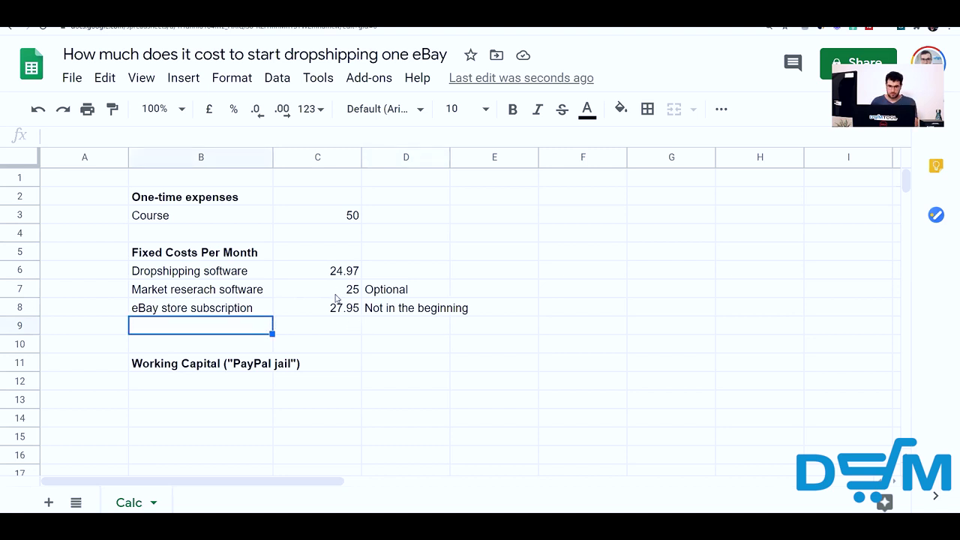
{"action": "left_click_drag", "start_coordinate": [342, 271], "coordinate": [344, 311]}
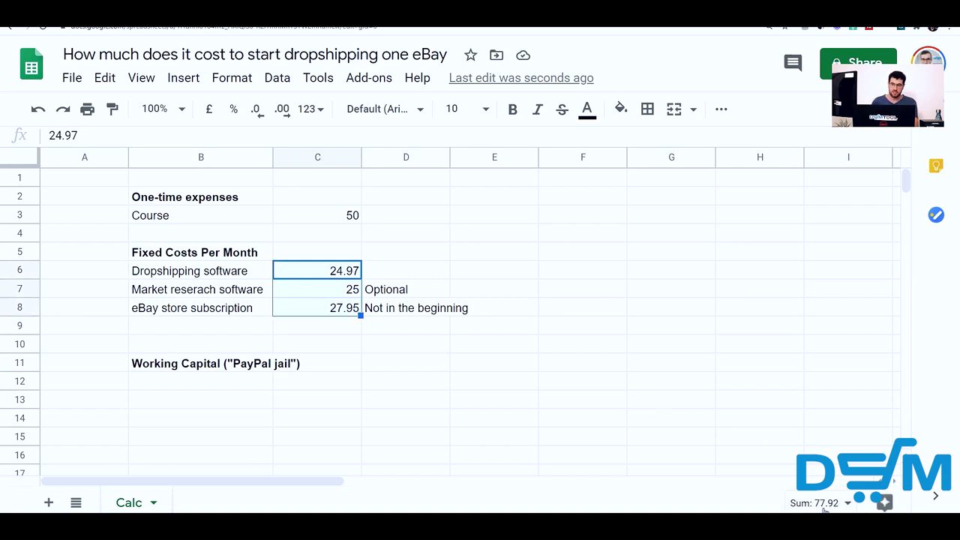
{"action": "left_click", "coordinate": [213, 332]}
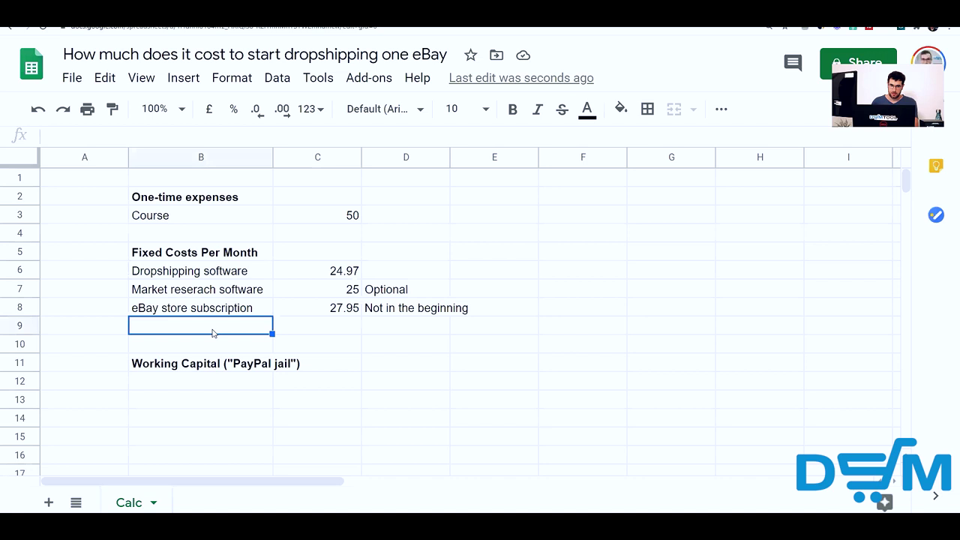
{"action": "type", "text": "3 month"}
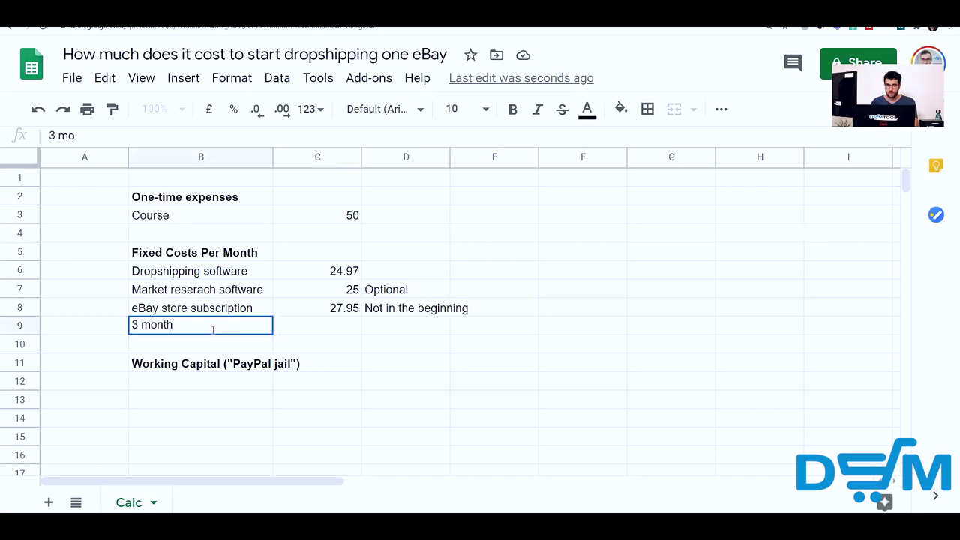
{"action": "type", "text": "s plan"}
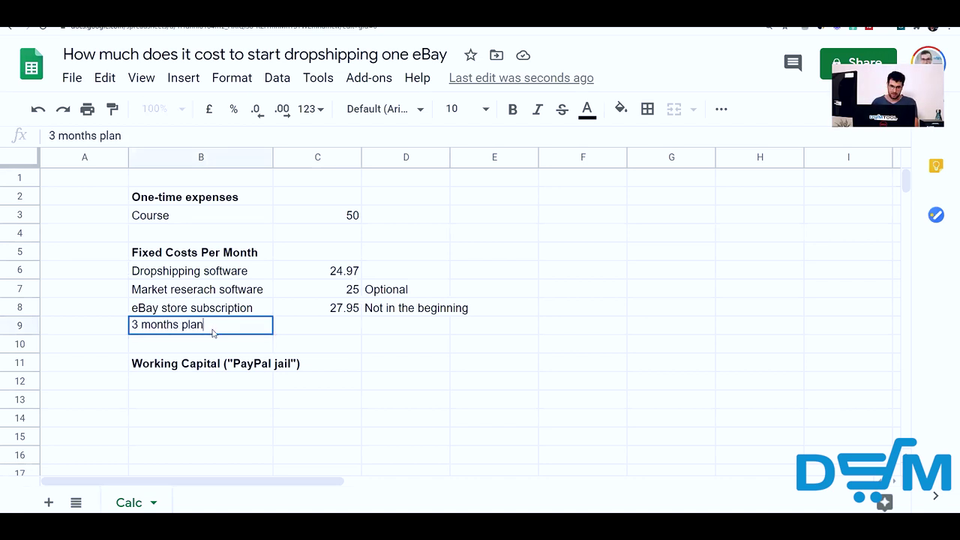
{"action": "key", "text": "Return"}
{"action": "key", "text": "Up"}
{"action": "key", "text": "ctrl+b"}
{"action": "key", "text": "Right"}
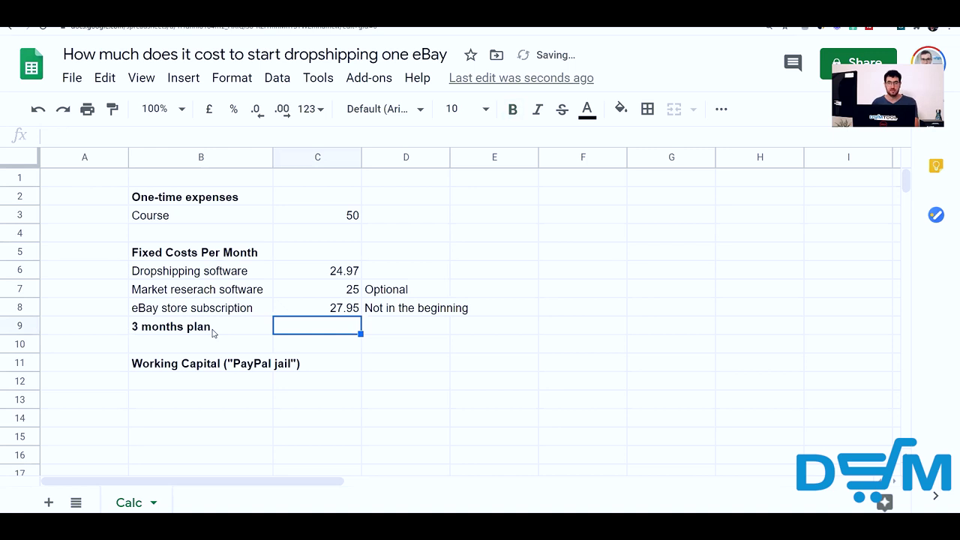
- Calculate the three-month total of the fixed costs in C9 with the formula =sum(C6:C8)*3
{"action": "type", "text": "="}
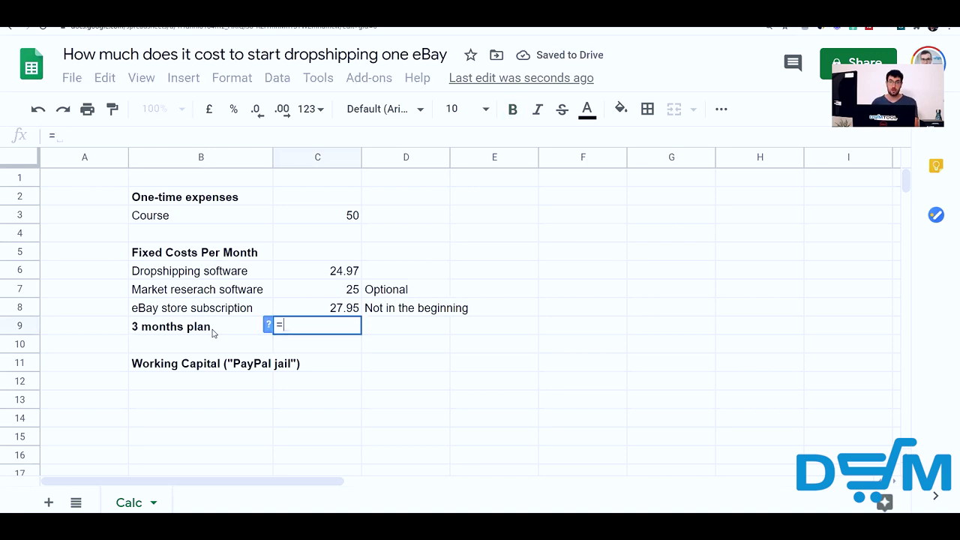
{"action": "type", "text": "sum("}
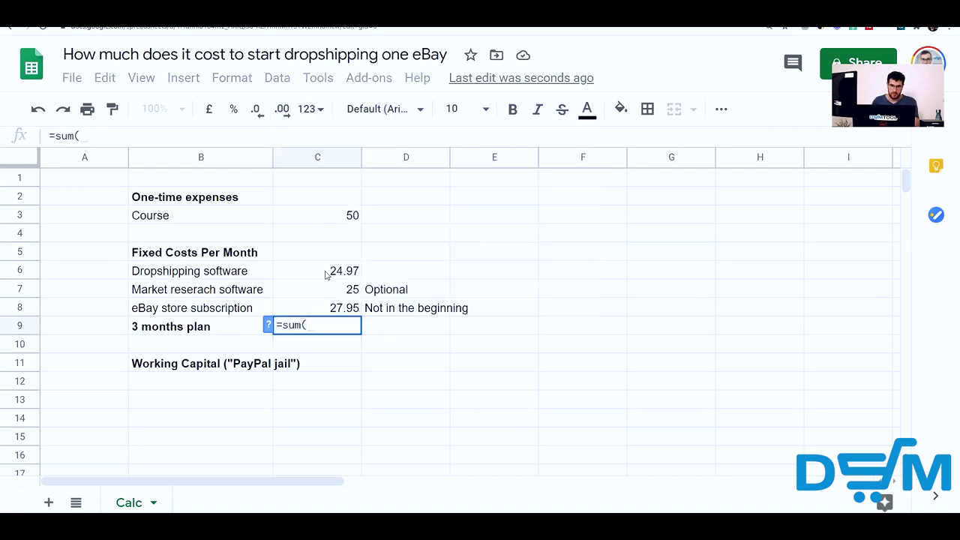
{"action": "left_click_drag", "start_coordinate": [328, 272], "coordinate": [327, 311]}
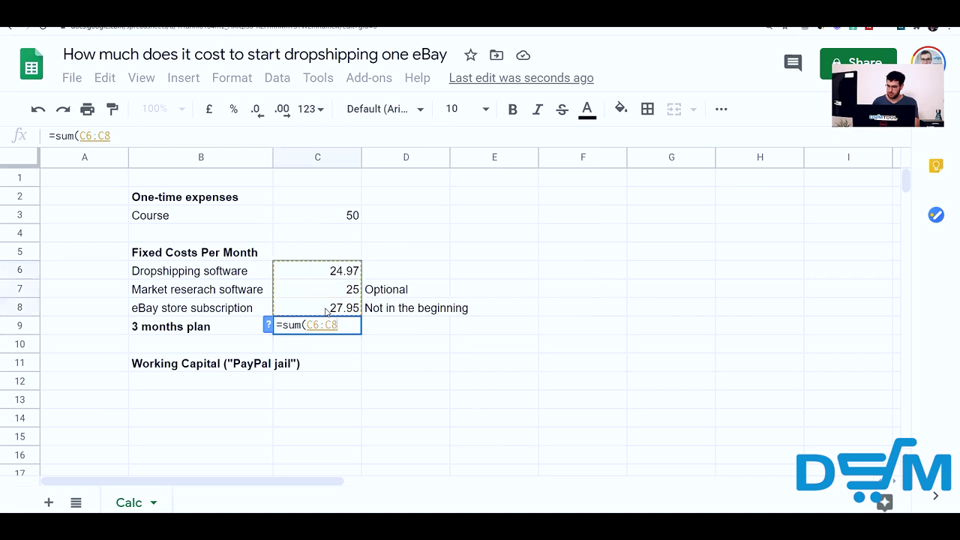
{"action": "type", "text": ")*3"}
{"action": "key", "text": "Return"}
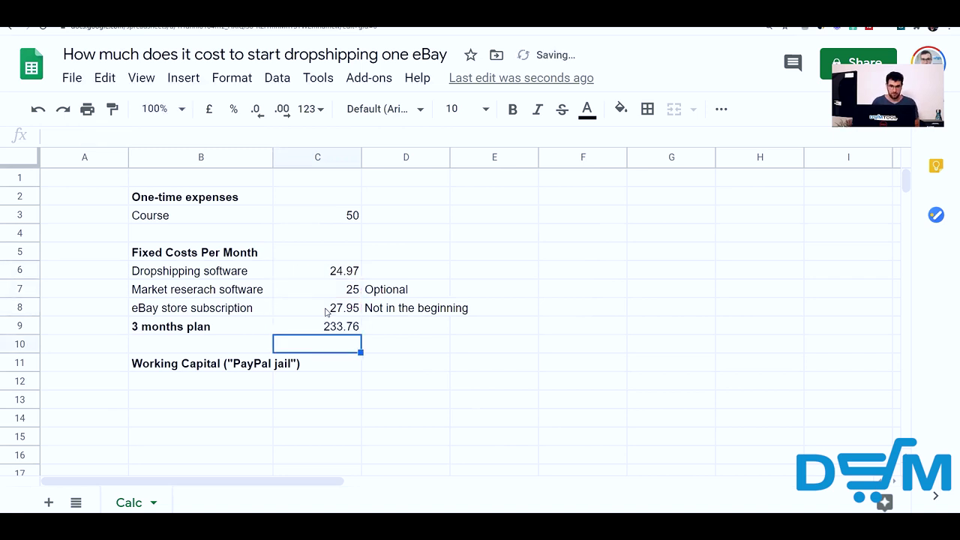
{"action": "left_click", "coordinate": [351, 330]}
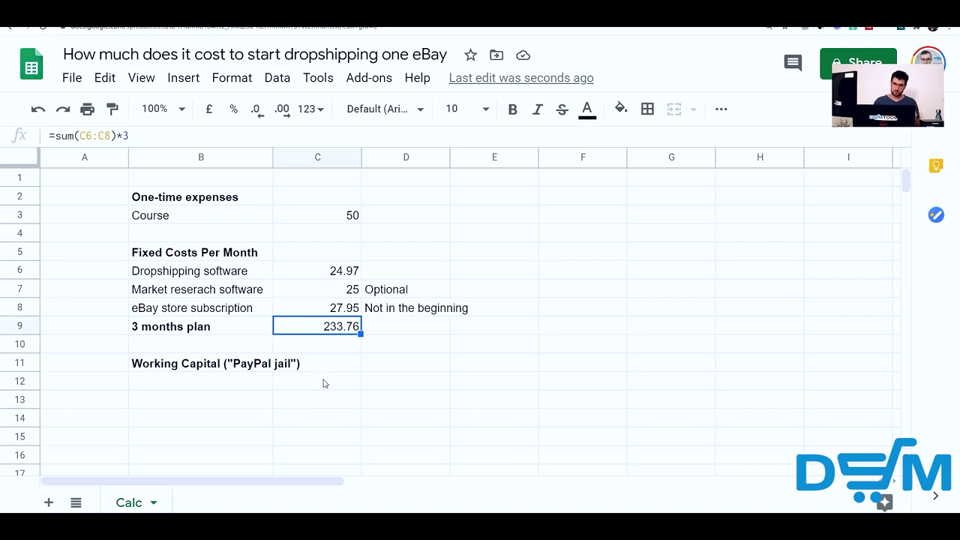
- Add the label "Sales" in B12 under the Working Capital ("PayPal jail") heading
{"action": "scroll", "coordinate": [335, 359], "scroll_direction": "down", "scroll_amount": 2}
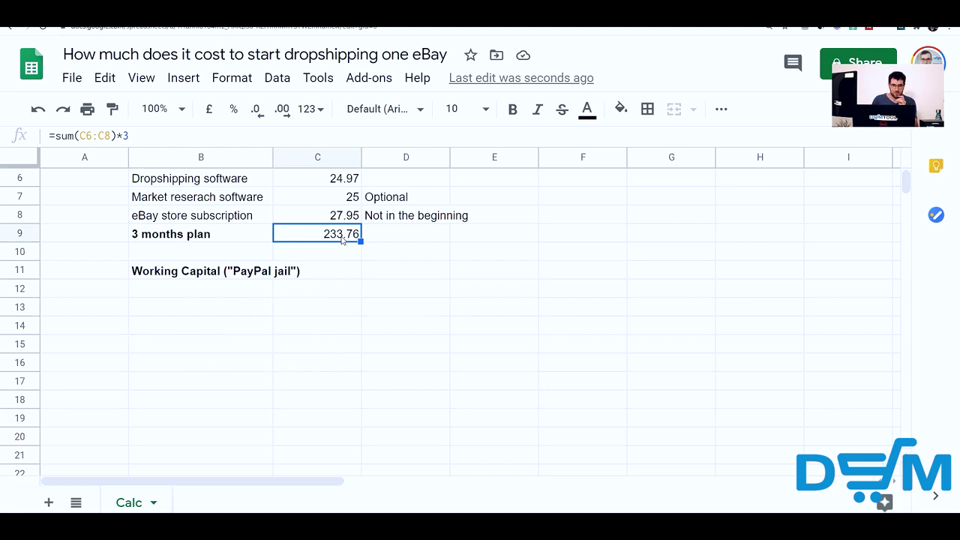
{"action": "left_click", "coordinate": [243, 273]}
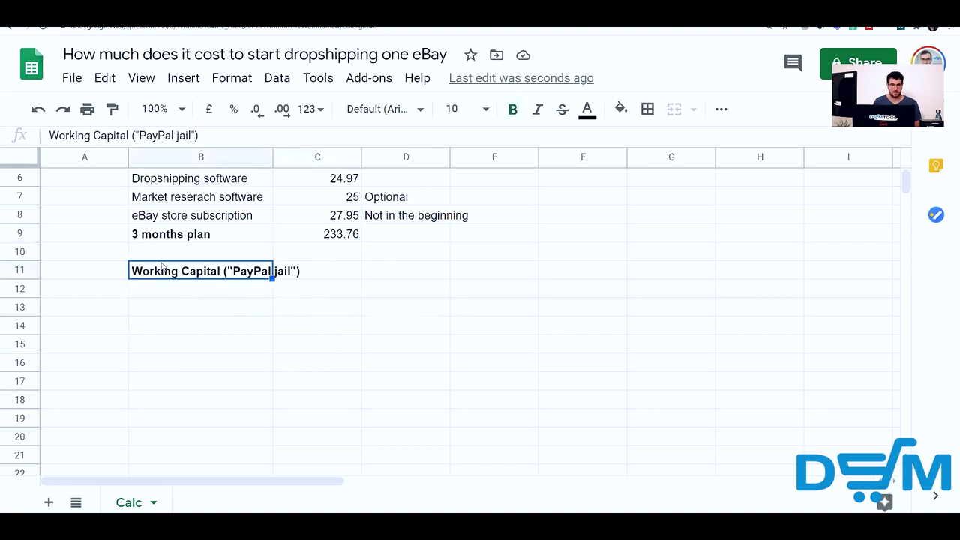
{"action": "left_click", "coordinate": [333, 239]}
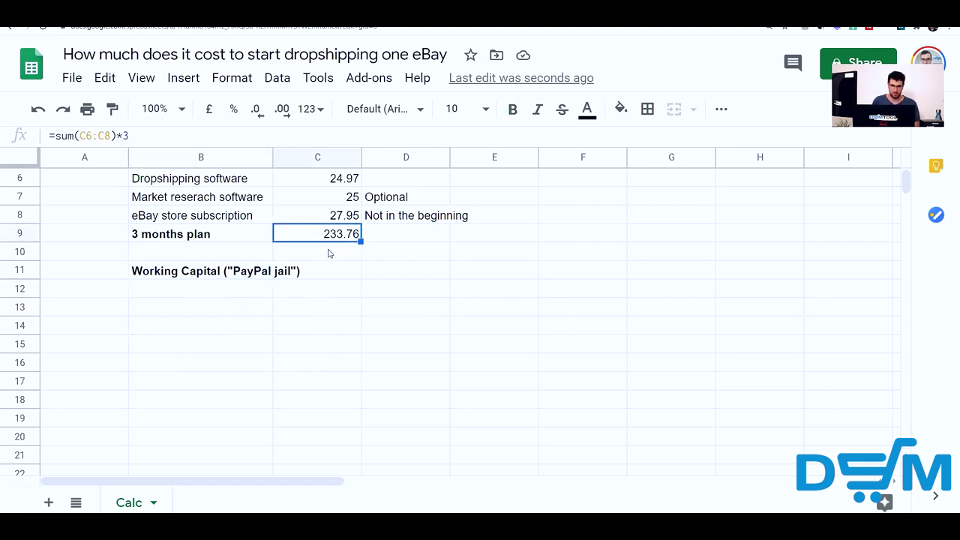
{"action": "left_click", "coordinate": [247, 292]}
{"action": "type", "text": "Sales"}
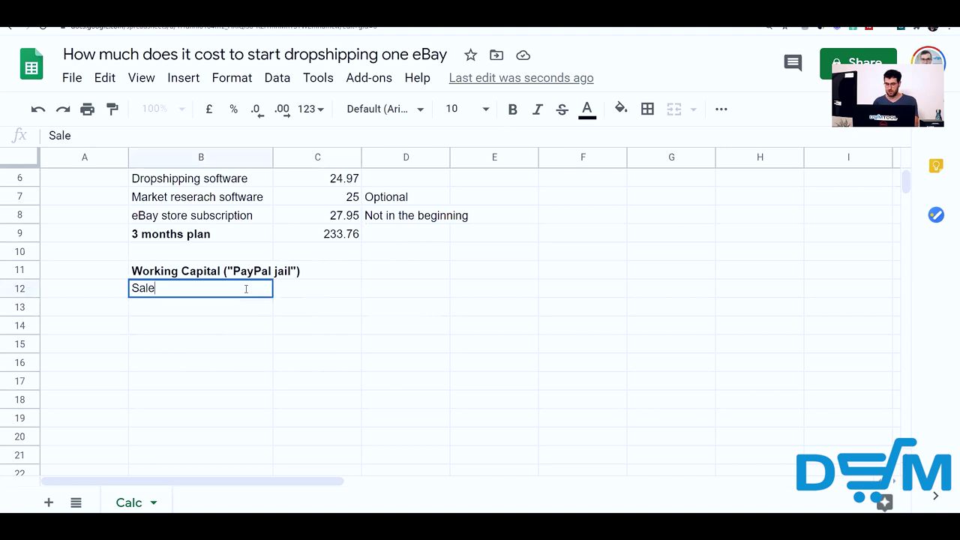
{"action": "key", "text": "Tab"}
- Calculate the sales needed to cover the three-month plan in C12 with the formula =C9/0.1
{"action": "key", "text": "Up"}
{"action": "key", "text": "Up"}
{"action": "key", "text": "Up"}
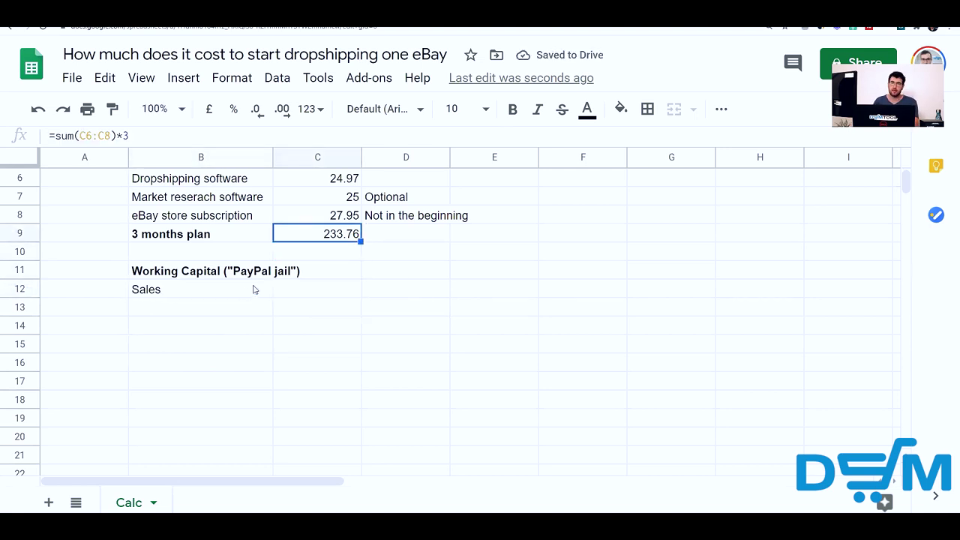
{"action": "key", "text": "Down"}
{"action": "key", "text": "Down"}
{"action": "key", "text": "Down"}
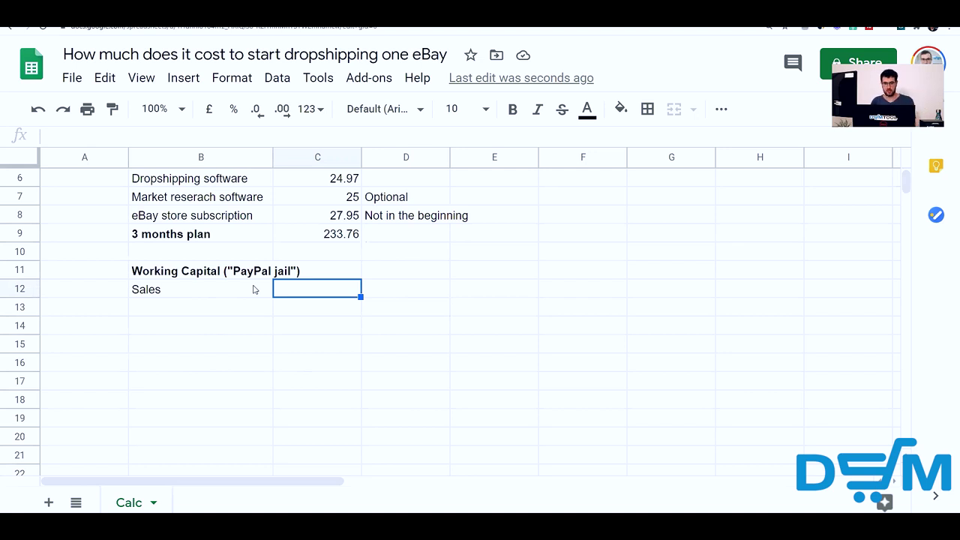
{"action": "type", "text": "="}
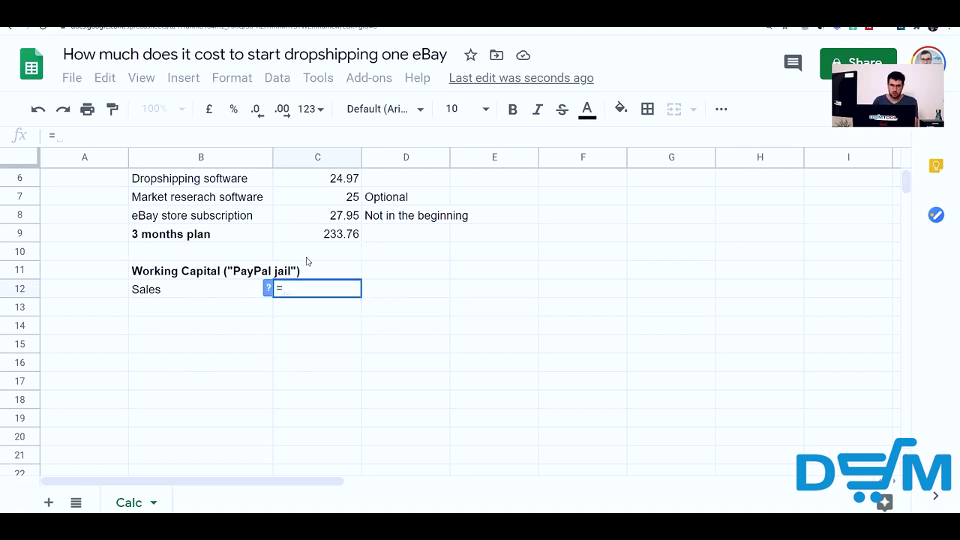
{"action": "left_click", "coordinate": [334, 234]}
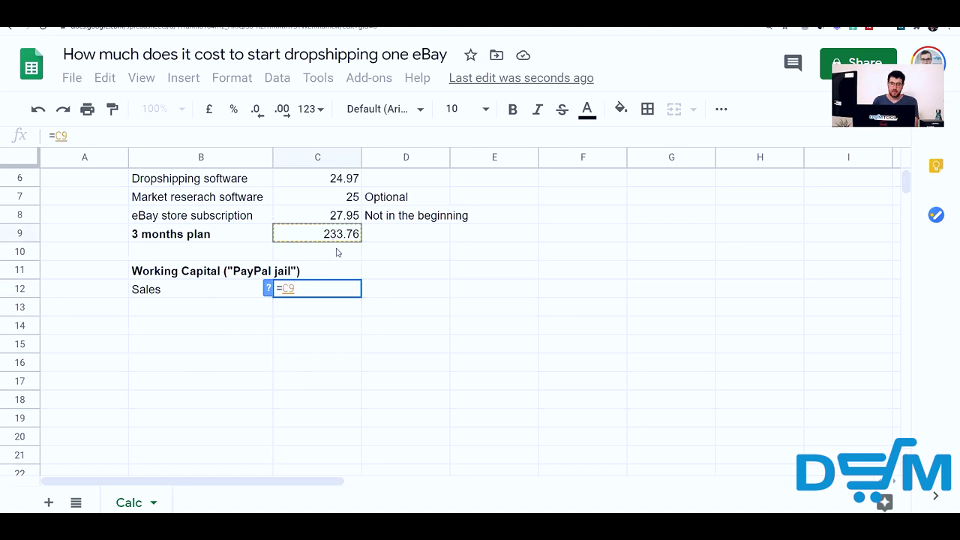
{"action": "type", "text": "/0.1"}
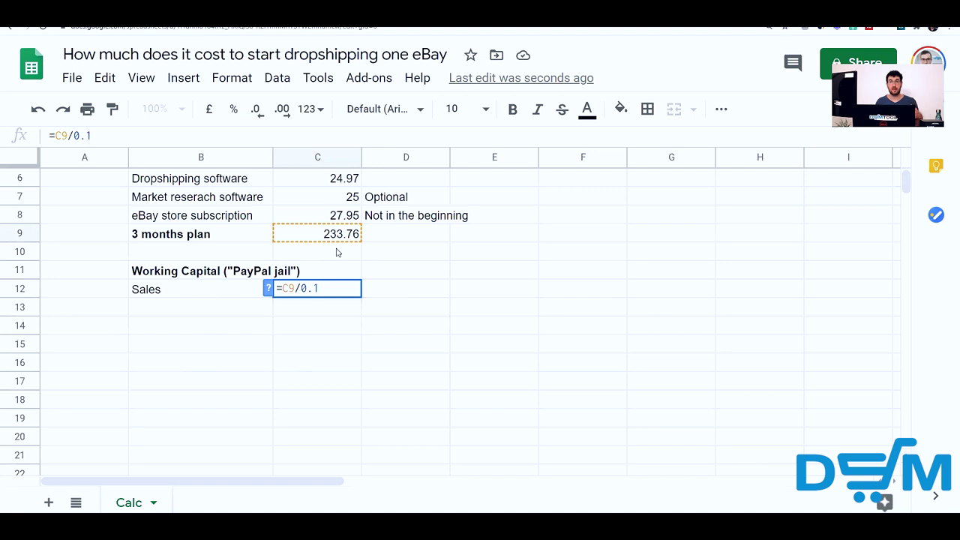
{"action": "key", "text": "Return"}
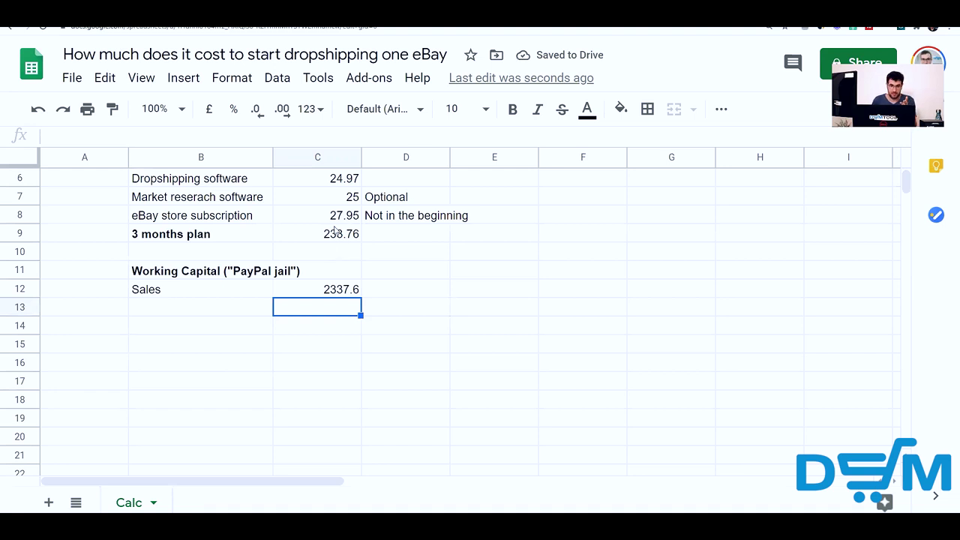
- Compare the three-month total with the sales amount, and divide the sales by 20 in D12 with the formula =C12/20
{"action": "left_click", "coordinate": [337, 232]}
{"action": "left_click", "coordinate": [341, 294]}
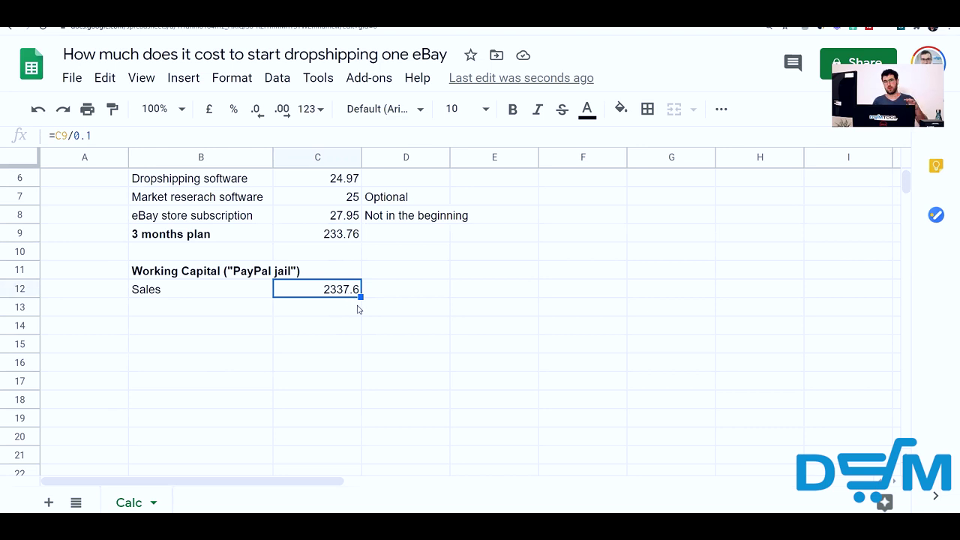
{"action": "left_click", "coordinate": [330, 236]}
{"action": "scroll", "coordinate": [451, 345], "scroll_direction": "up", "scroll_amount": 3}
{"action": "scroll", "coordinate": [451, 348], "scroll_direction": "down", "scroll_amount": 2}
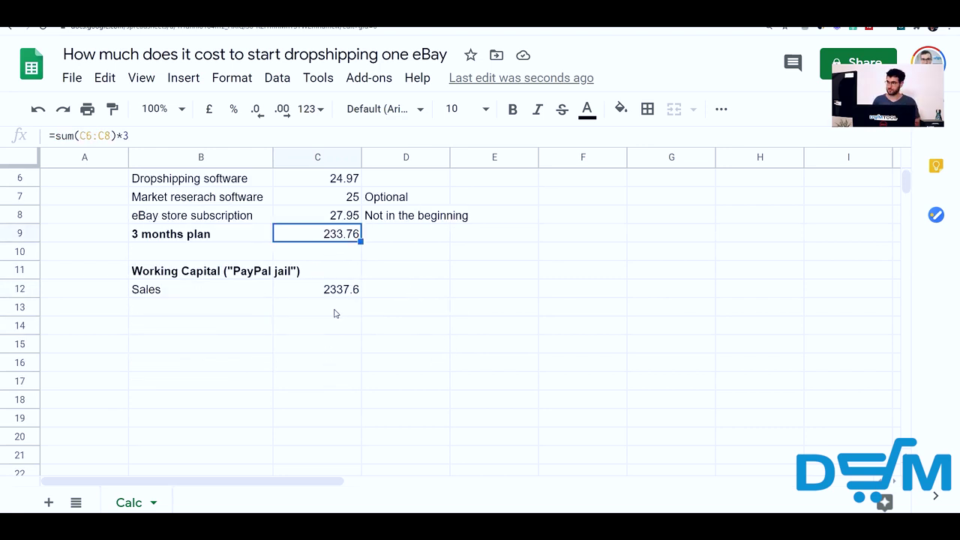
{"action": "left_click", "coordinate": [353, 294]}
{"action": "left_click", "coordinate": [375, 292]}
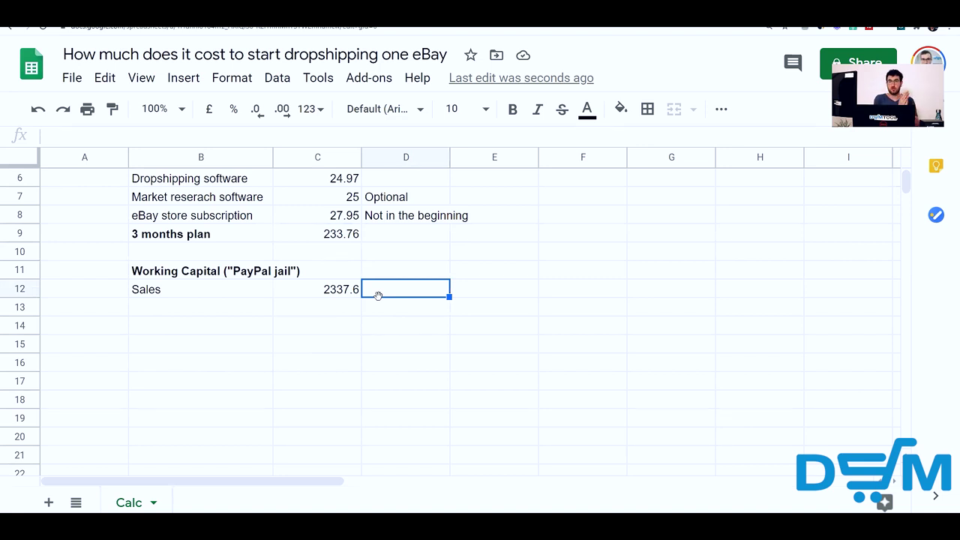
{"action": "type", "text": "="}
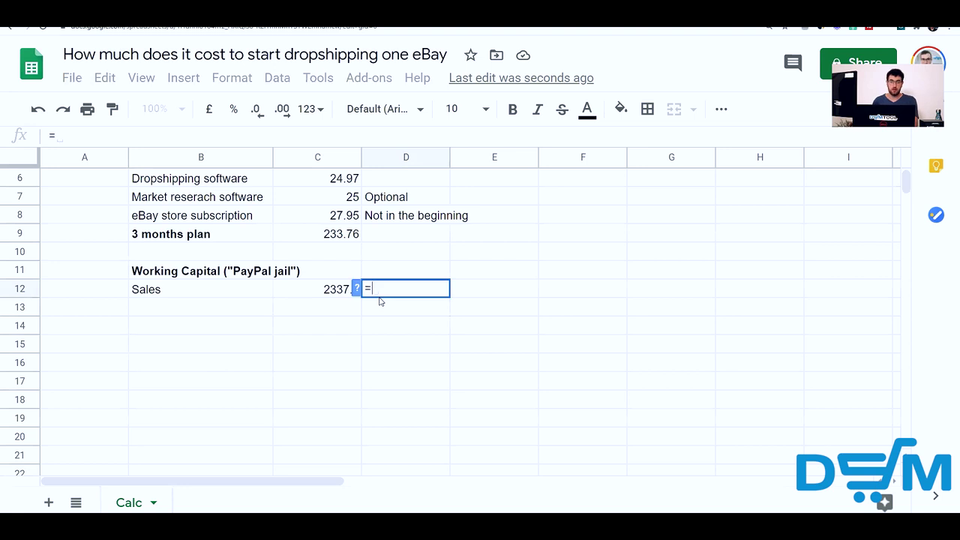
{"action": "left_click", "coordinate": [335, 293]}
{"action": "type", "text": "/20"}
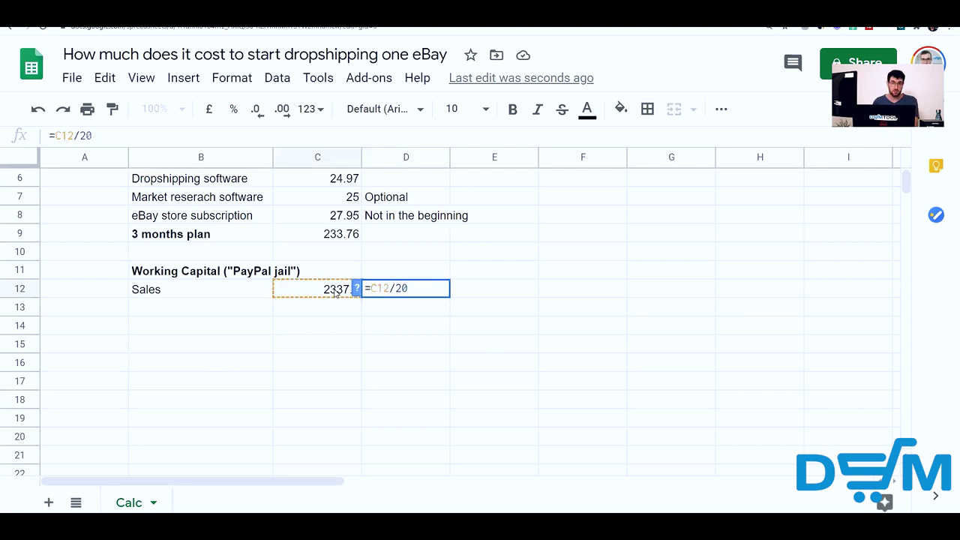
{"action": "key", "text": "Return"}
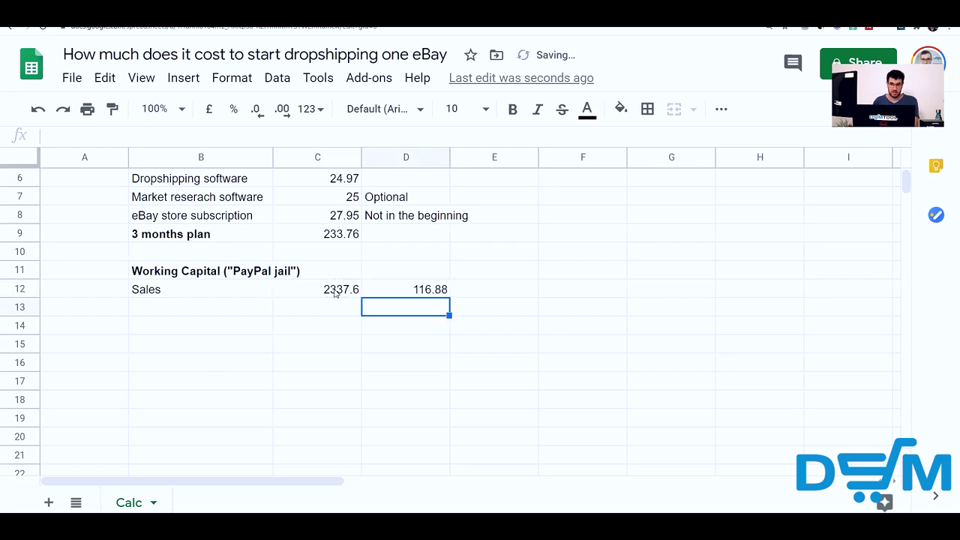
- Divide the D12 result by three months in E12 with the formula =D12/3
{"action": "left_click", "coordinate": [430, 293]}
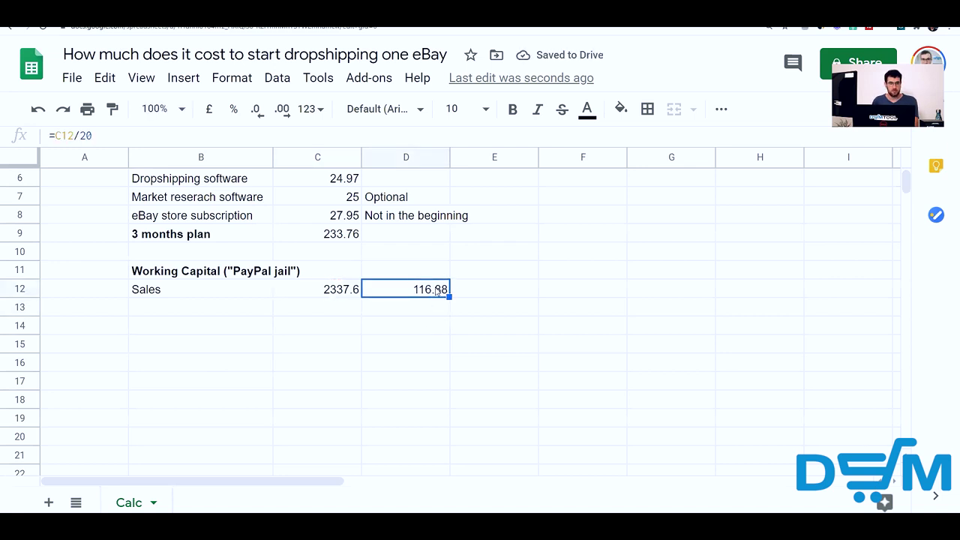
{"action": "left_click", "coordinate": [471, 294]}
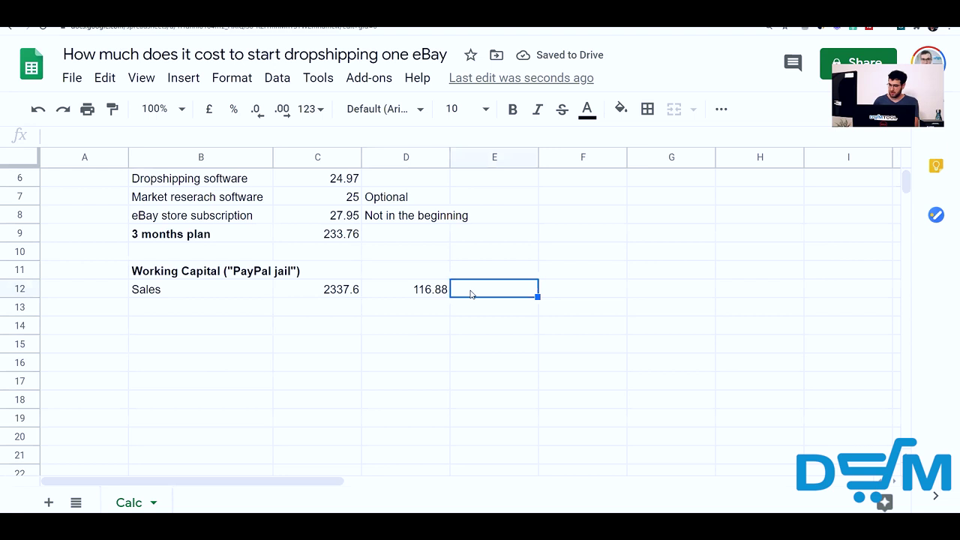
{"action": "type", "text": "="}
{"action": "left_click", "coordinate": [423, 293]}
{"action": "type", "text": "/"}
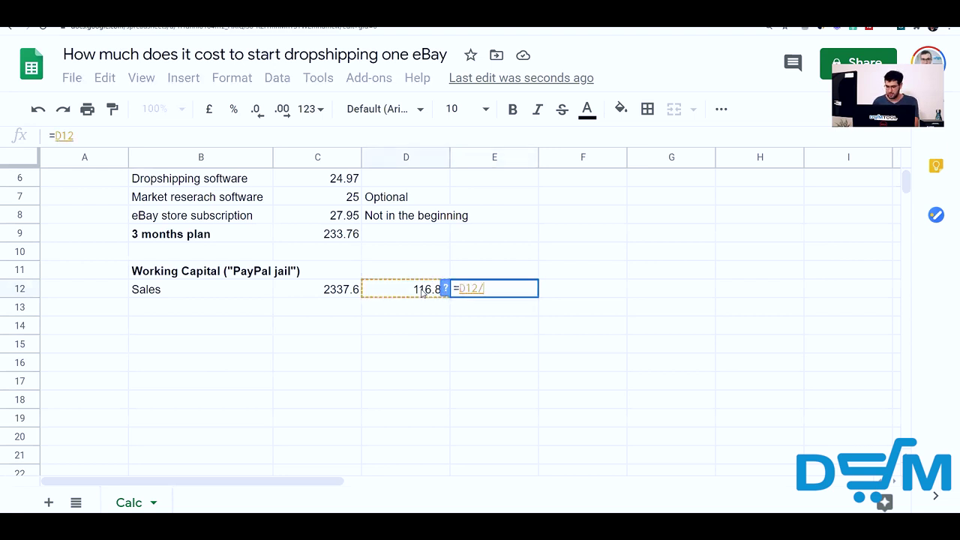
{"action": "type", "text": "3"}
{"action": "key", "text": "Return"}
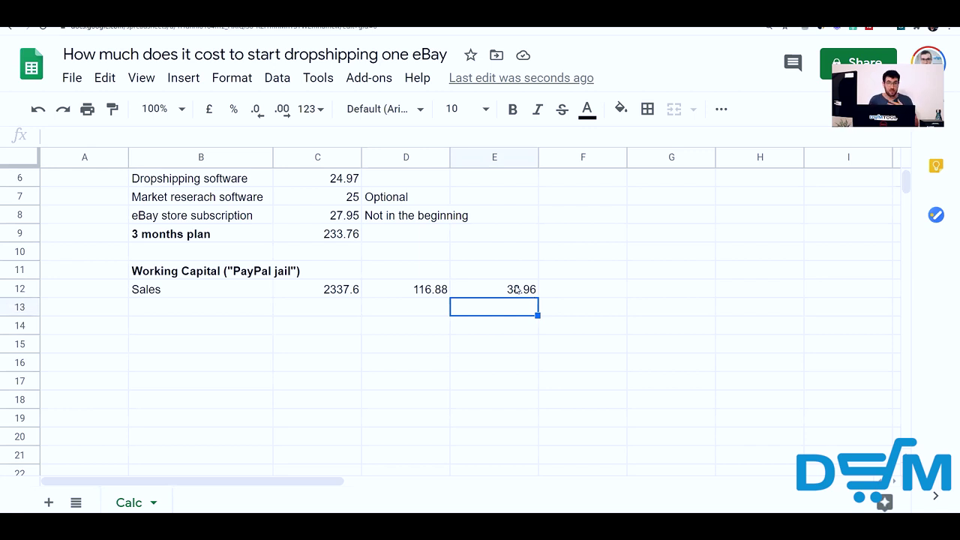
{"action": "left_click", "coordinate": [510, 289]}
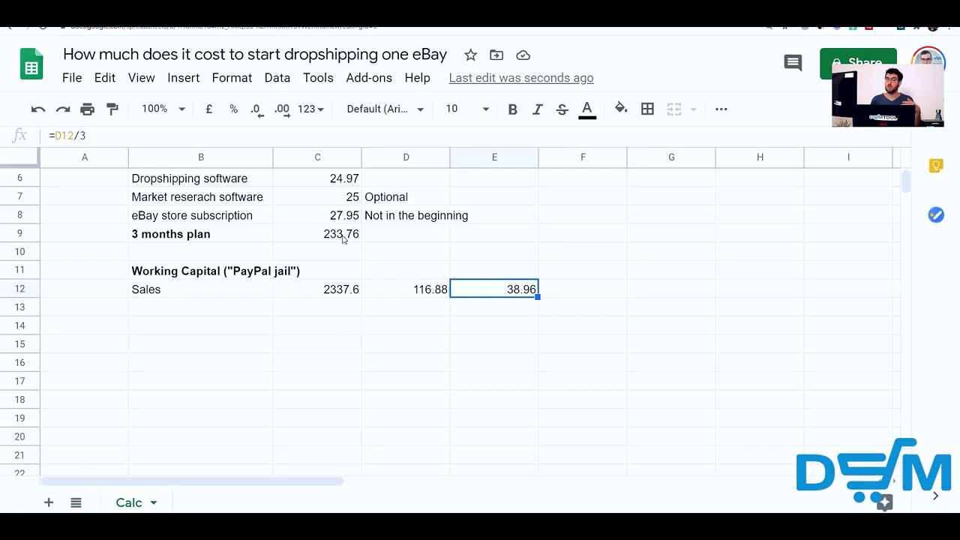
- Review the three-month total and the sales amount, and add the label "Ali express, eBay fee, PayPal fees" in B15
{"action": "left_click", "coordinate": [345, 237]}
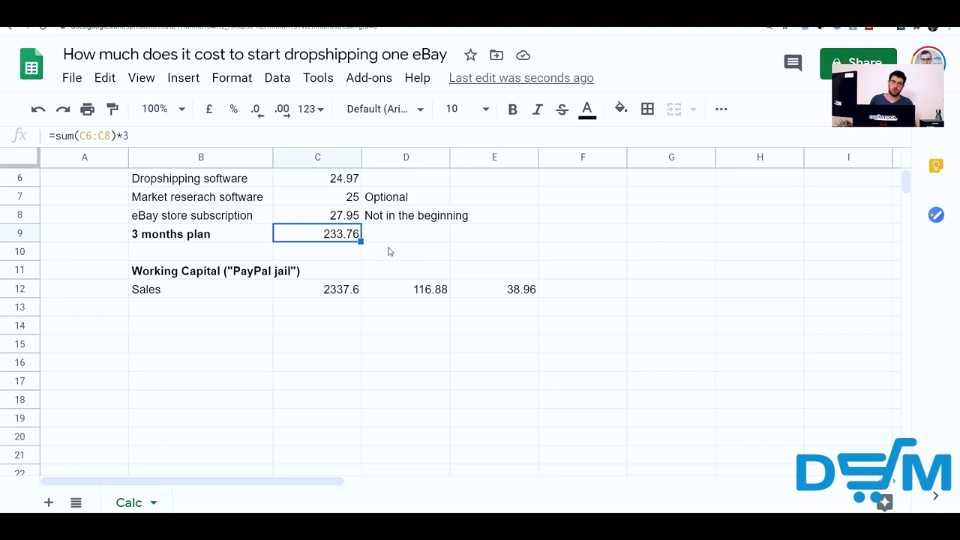
{"action": "scroll", "coordinate": [375, 225], "scroll_direction": "up", "scroll_amount": 2}
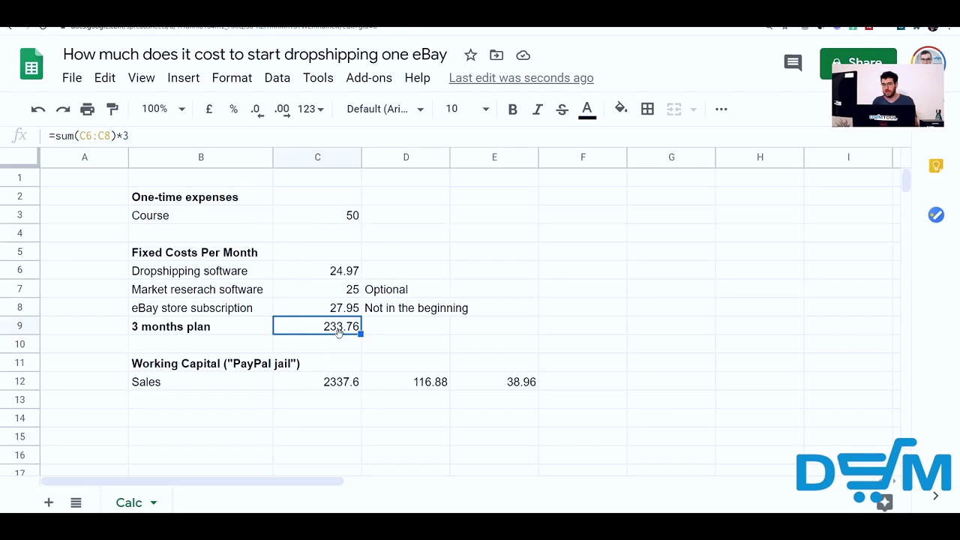
{"action": "scroll", "coordinate": [339, 338], "scroll_direction": "down", "scroll_amount": 2}
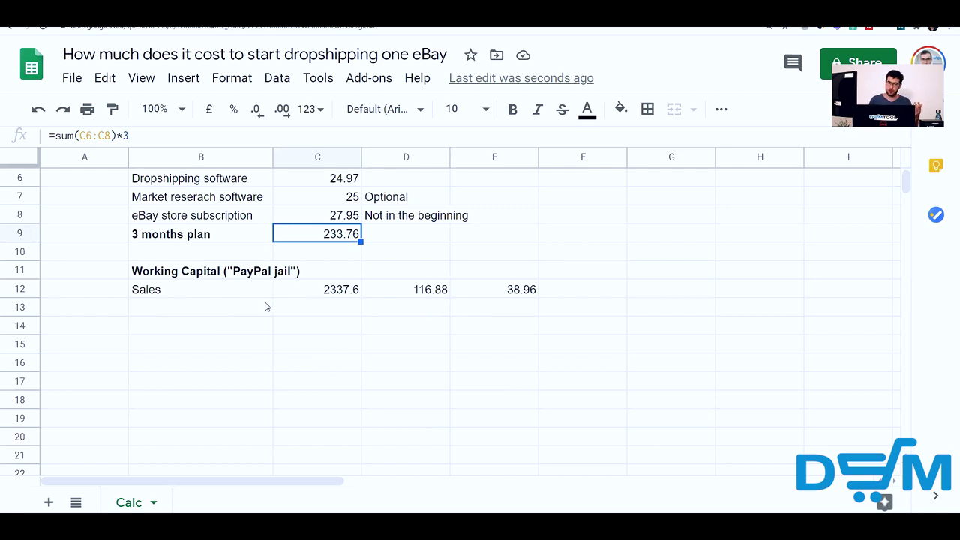
{"action": "left_click", "coordinate": [318, 297]}
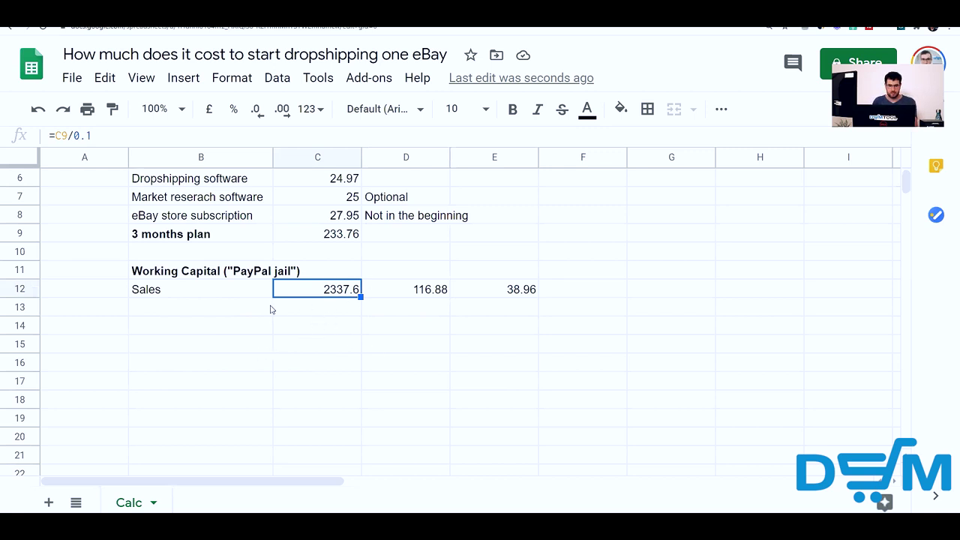
{"action": "left_click", "coordinate": [211, 345]}
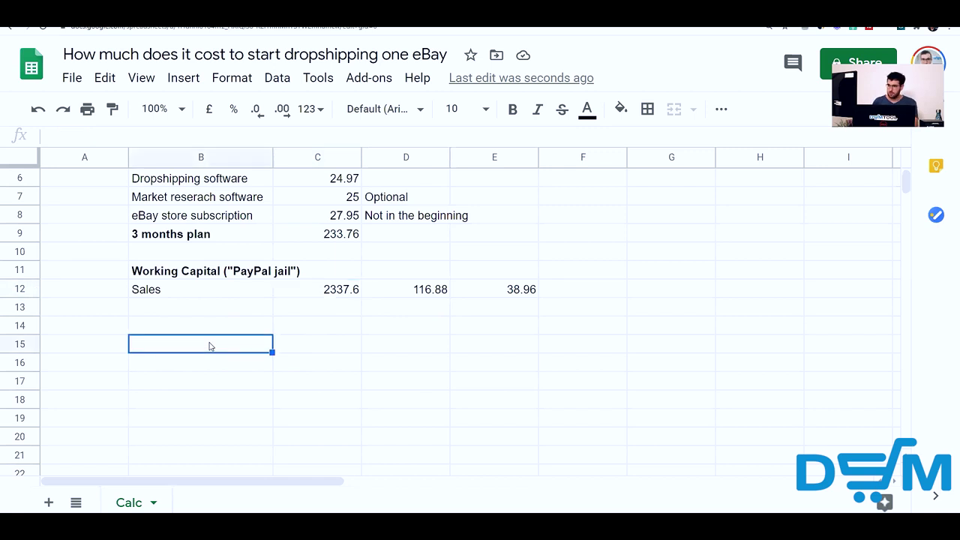
{"action": "type", "text": "Ali"}
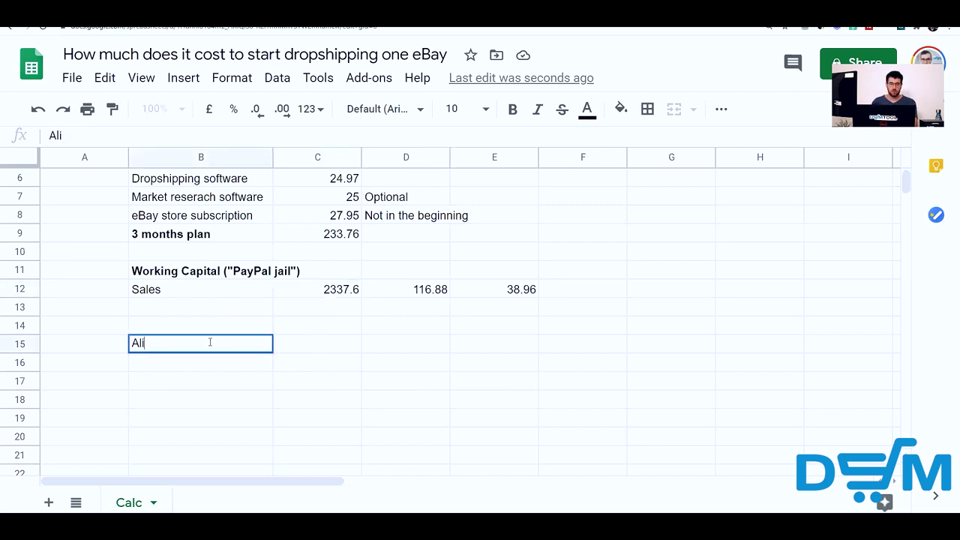
{"action": "type", "text": " express"}
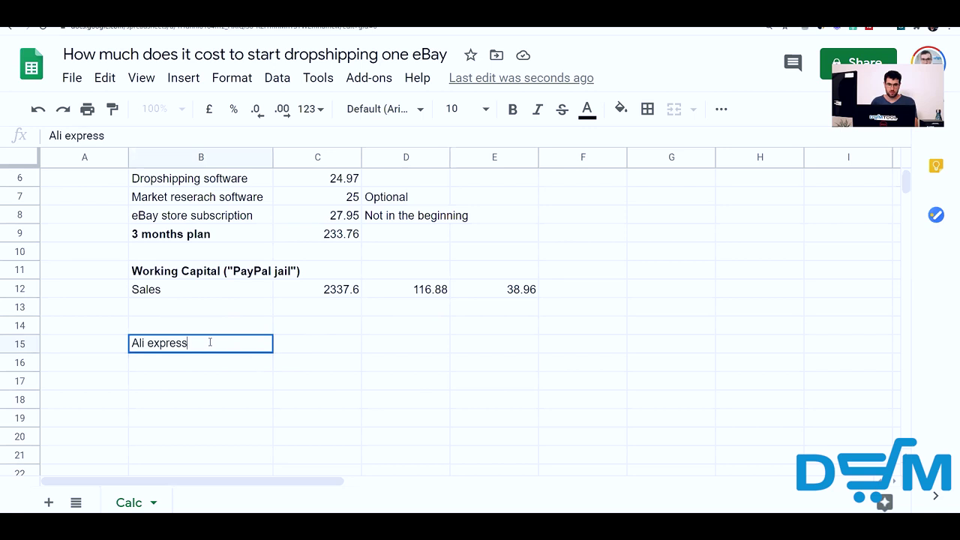
{"action": "type", "text": ", eBay fee, "}
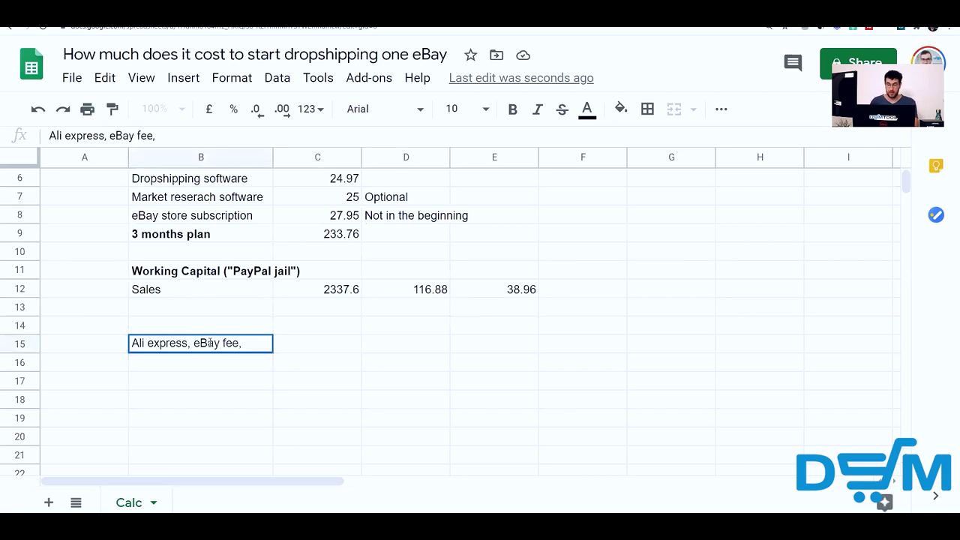
{"action": "type", "text": "P"}
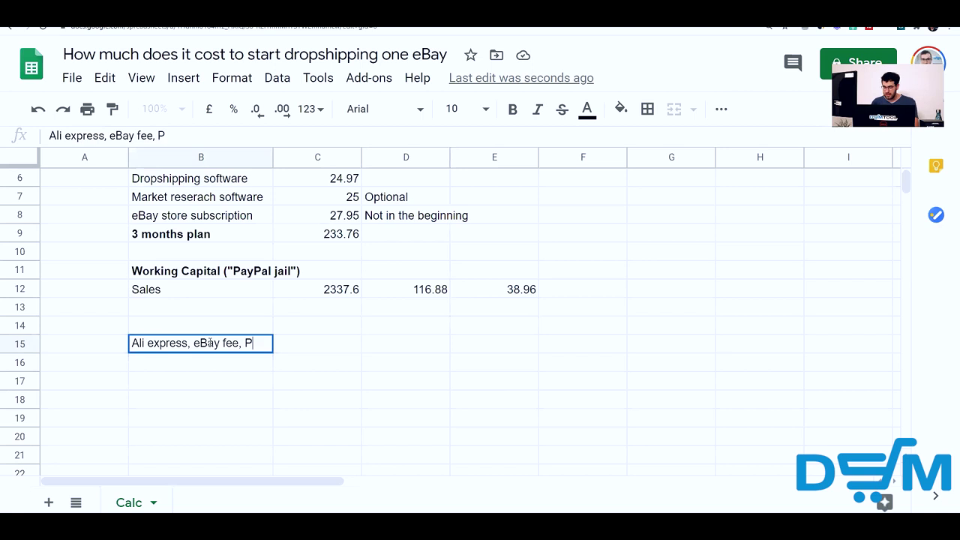
{"action": "type", "text": "ayPal fees"}
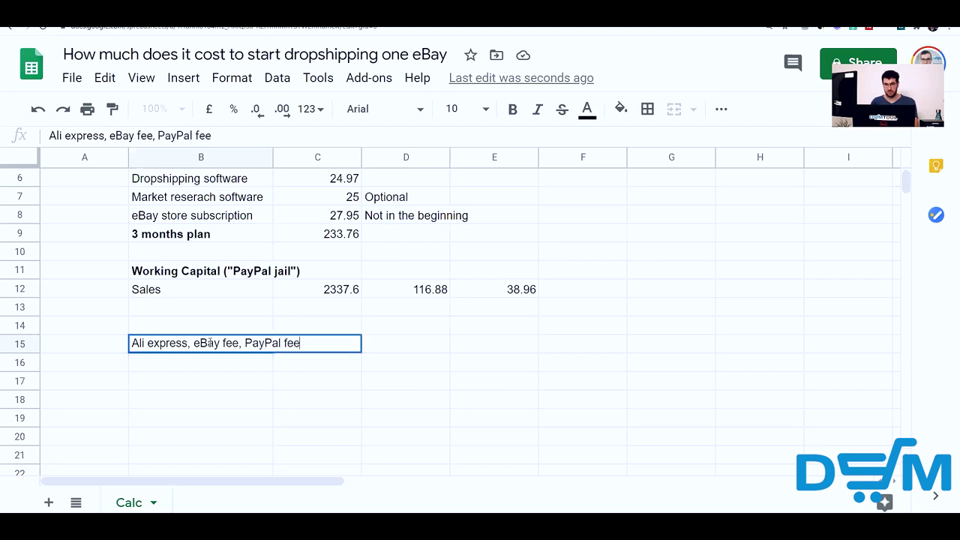
{"action": "key", "text": "Tab"}
- Widen column B so that the full B15 label fits inside its cell
{"action": "left_click", "coordinate": [326, 182]}
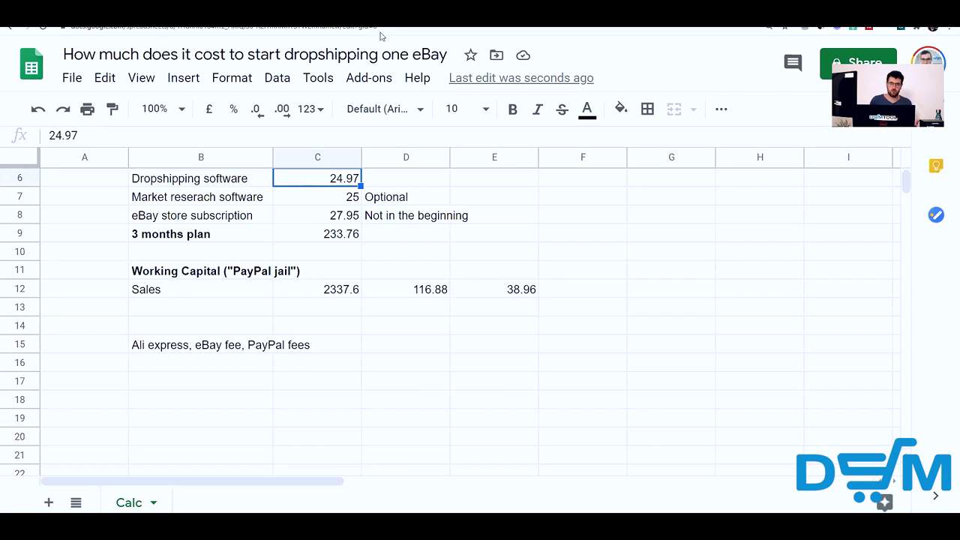
{"action": "left_click_drag", "start_coordinate": [270, 157], "coordinate": [324, 156]}
{"action": "left_click", "coordinate": [291, 343]}
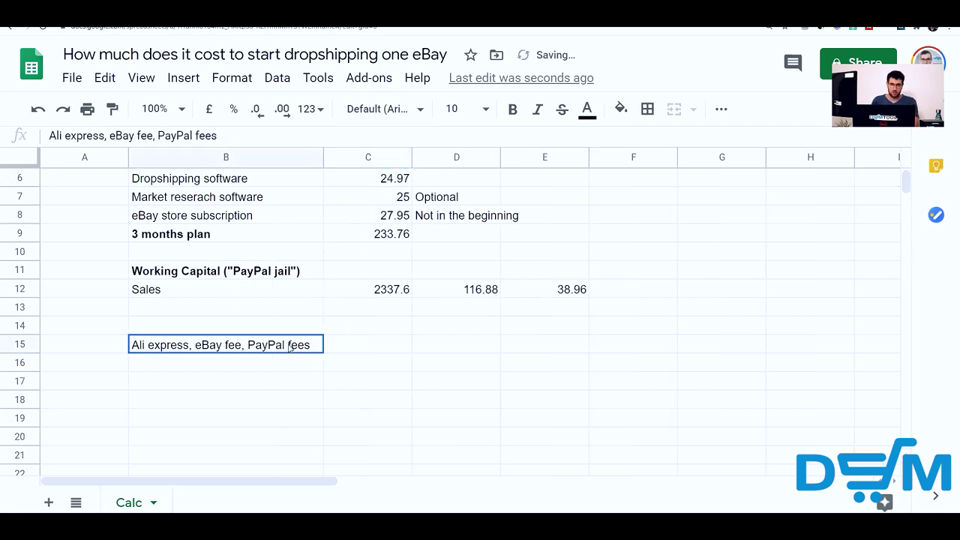
- Calculate the AliExpress, eBay and PayPal fees in C15 as 90% of the sales with the formula =0.9*C12
{"action": "left_click", "coordinate": [387, 346]}
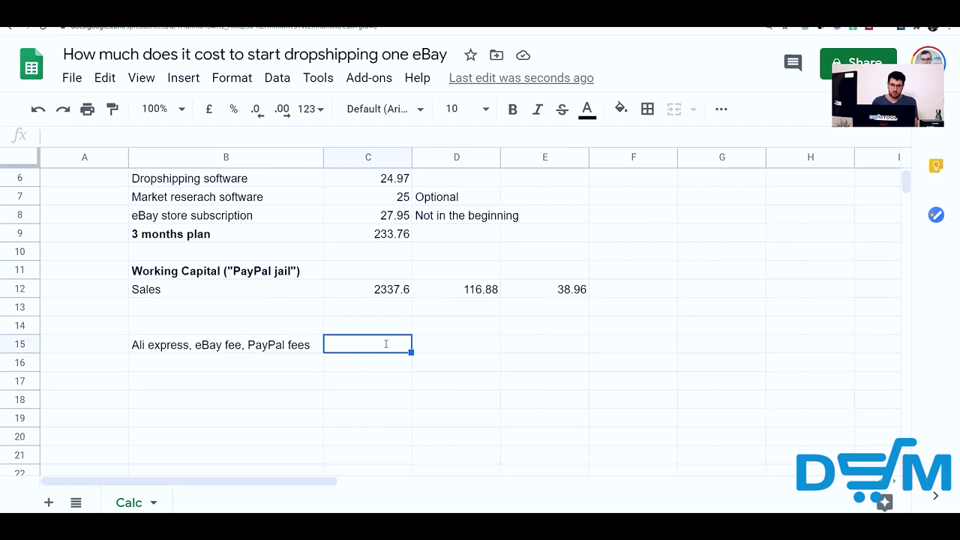
{"action": "type", "text": "="}
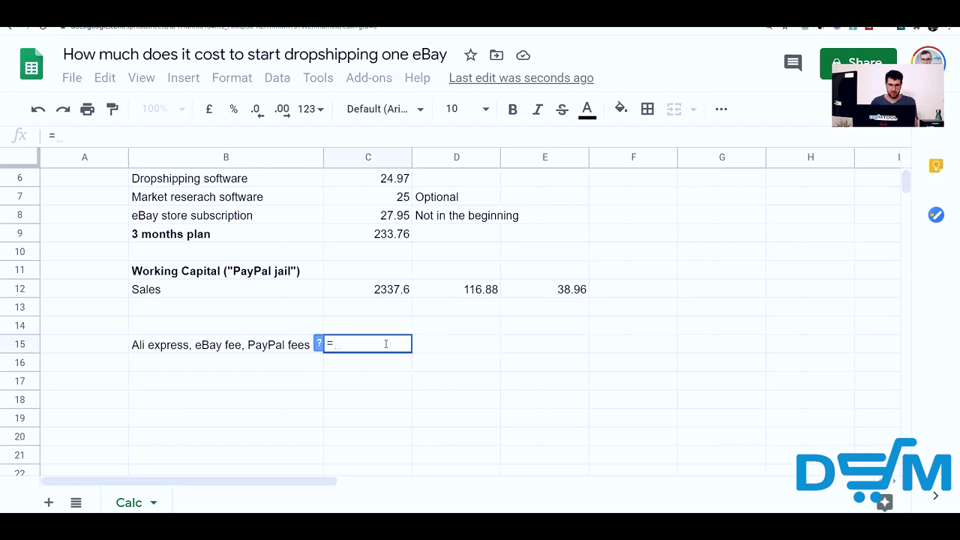
{"action": "type", "text": "0.9"}
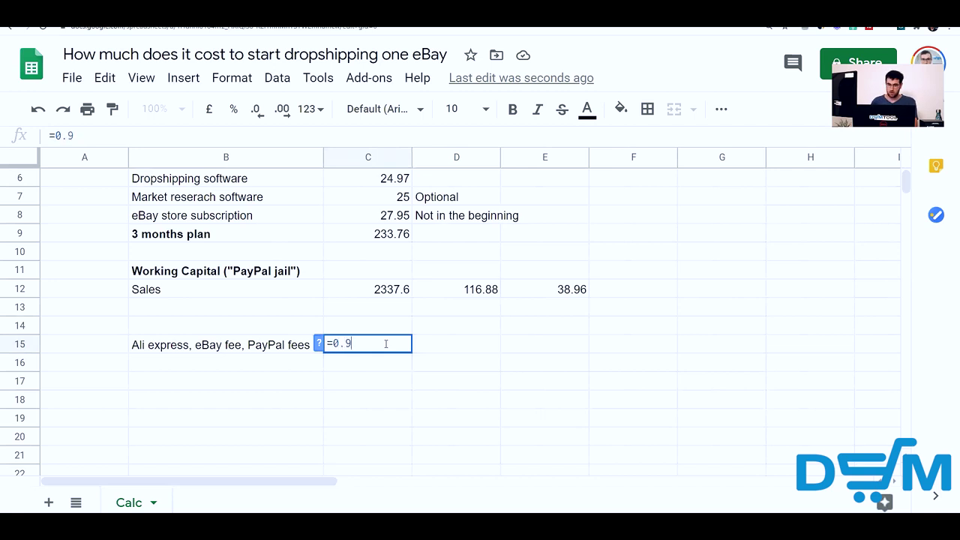
{"action": "type", "text": "*"}
{"action": "left_click", "coordinate": [381, 293]}
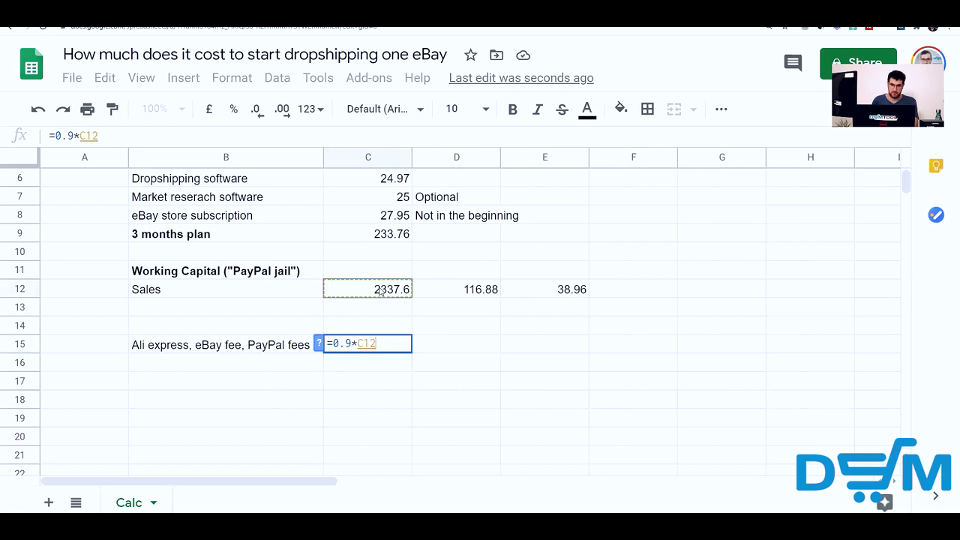
{"action": "key", "text": "Return"}
- Add the label "Profit" in B16 and calculate 10% of the sales in C16 with the formula =0.1*C12
{"action": "key", "text": "Left"}
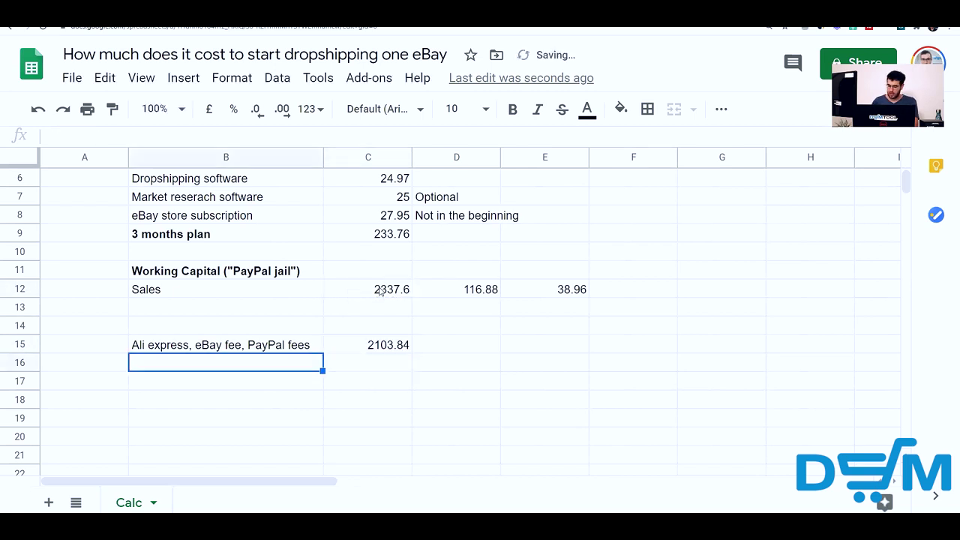
{"action": "type", "text": "Profit"}
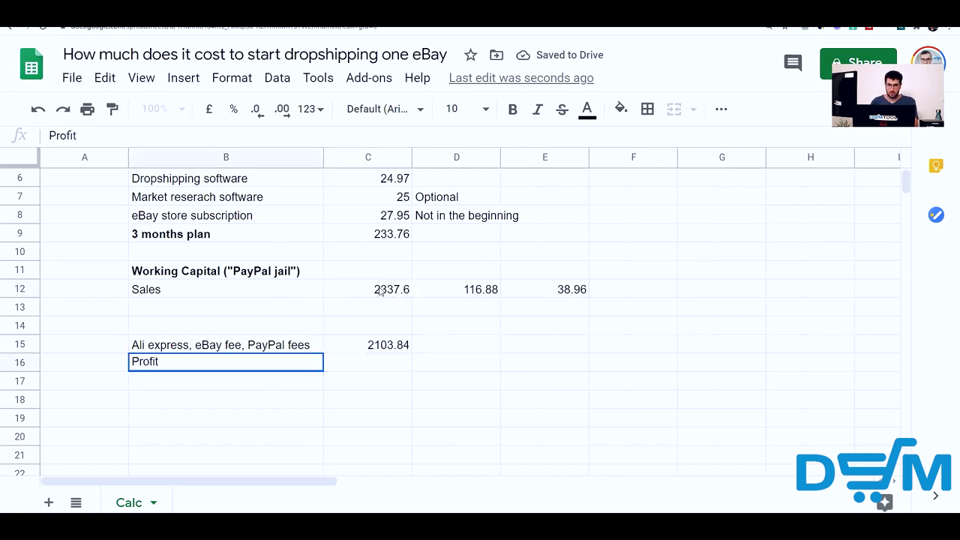
{"action": "key", "text": "Tab"}
{"action": "type", "text": "=0.1"}
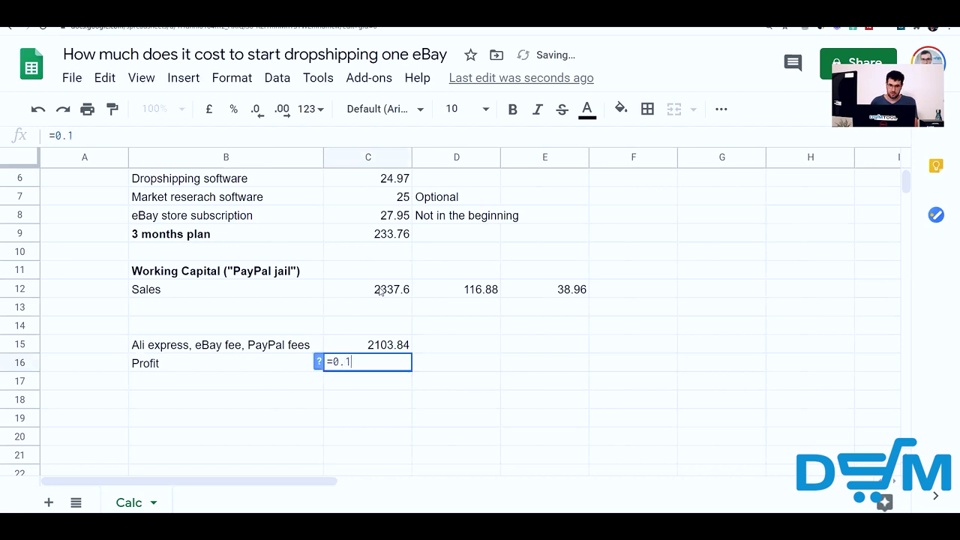
{"action": "type", "text": "*"}
{"action": "left_click", "coordinate": [380, 291]}
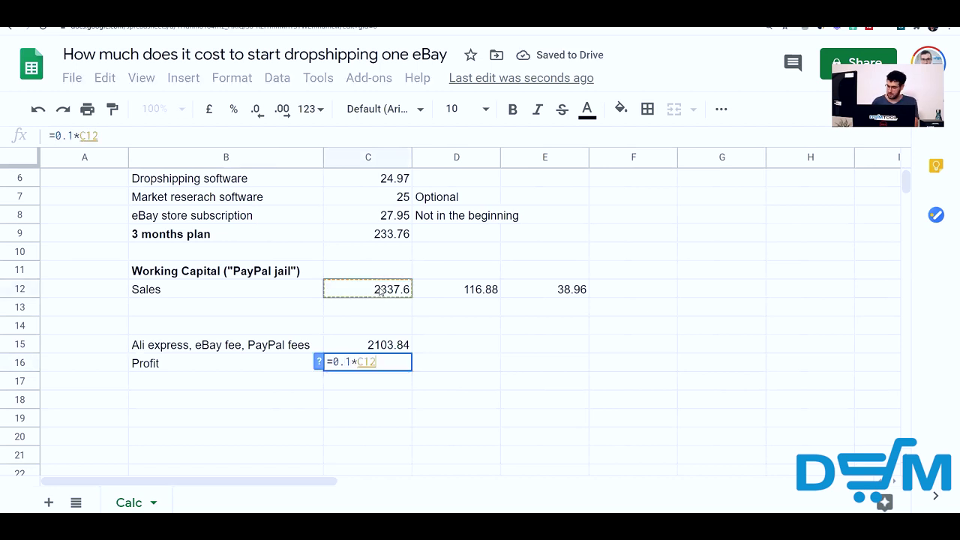
{"action": "key", "text": "Return"}
{"action": "left_click", "coordinate": [394, 366]}
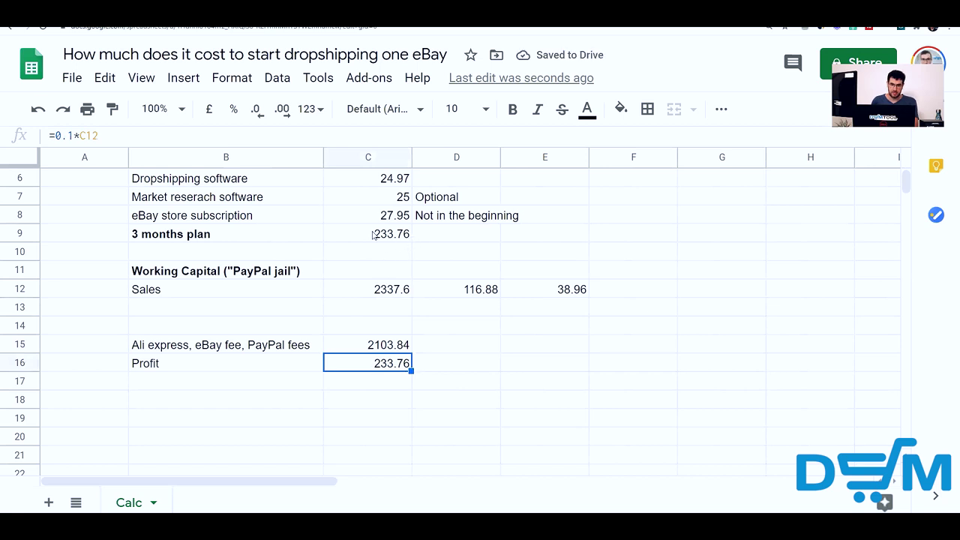
{"action": "left_click", "coordinate": [386, 292]}
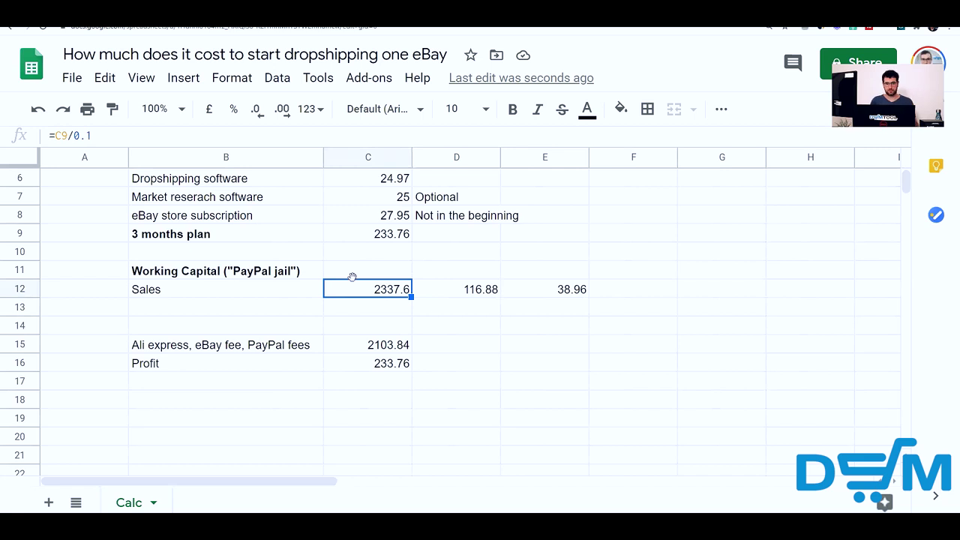
{"action": "left_click", "coordinate": [297, 275]}
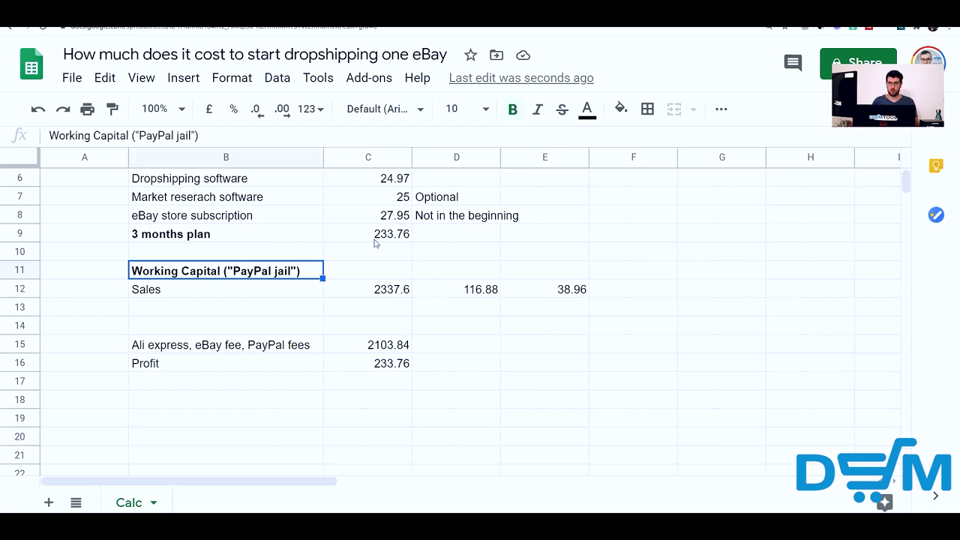
- Search Google in a new tab for "paypal hold of funds" and open PayPal's article on funds availability
{"action": "key", "text": "ctrl+t"}
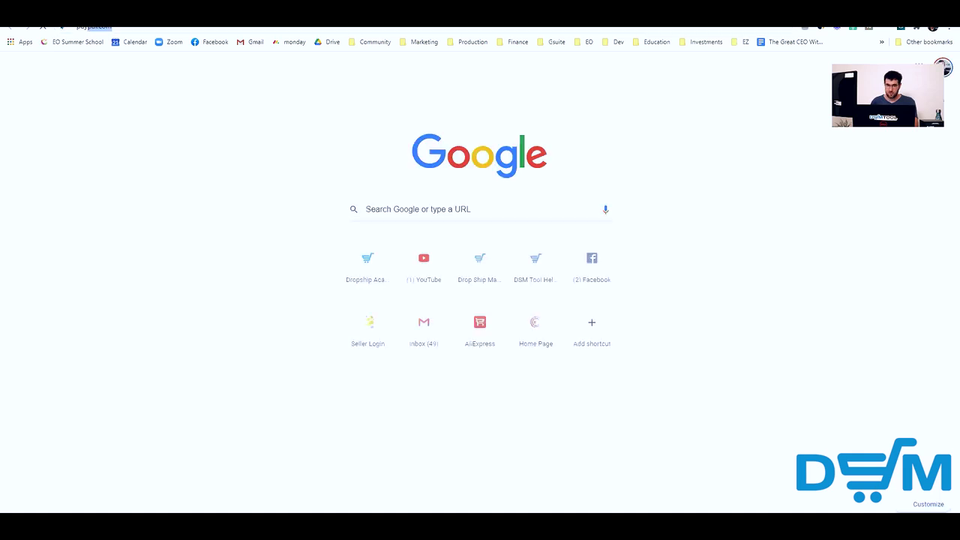
{"action": "type", "text": "paypal hold of funds"}
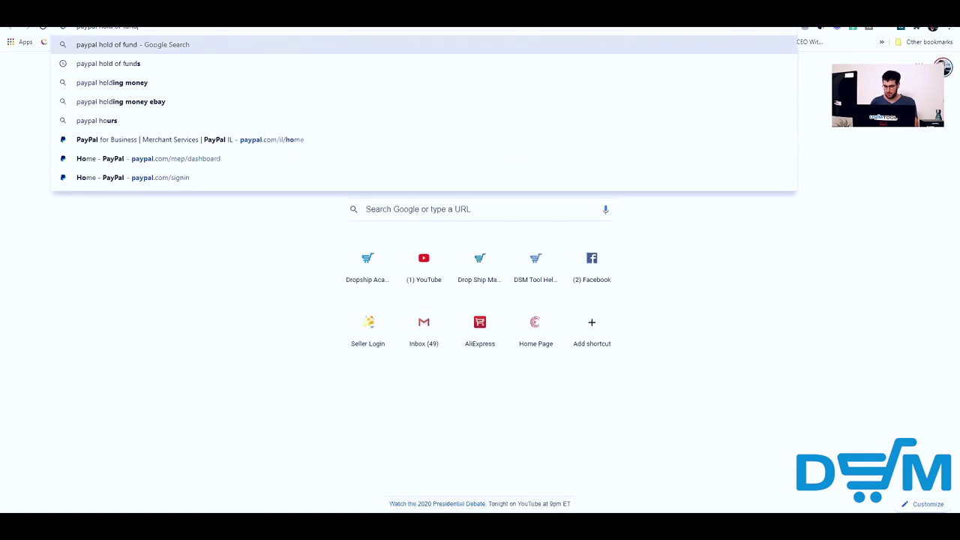
{"action": "key", "text": "Return"}
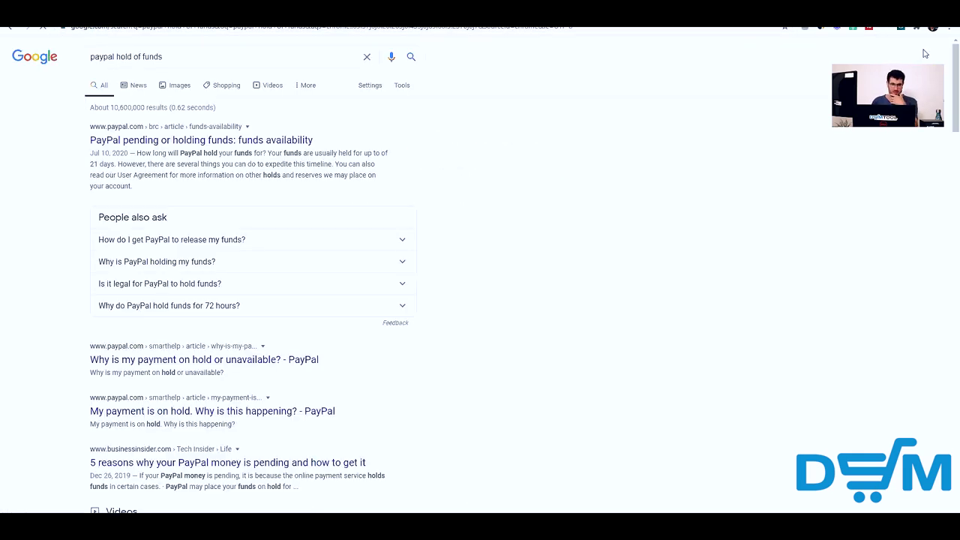
{"action": "left_click", "coordinate": [158, 142]}
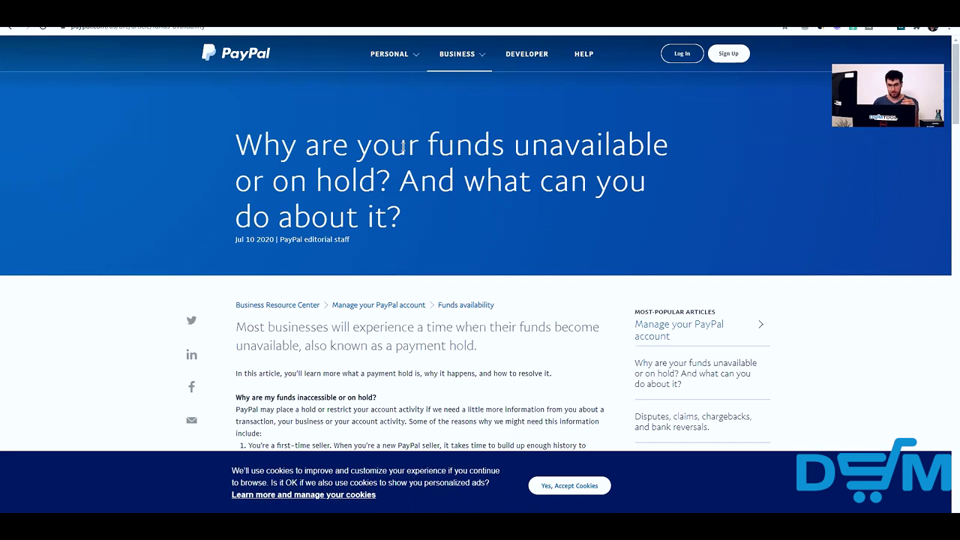
- Read the PayPal article on why funds are held and for how long, and highlight the stated hold period
{"action": "scroll", "coordinate": [524, 239], "scroll_direction": "down", "scroll_amount": 2}
{"action": "scroll", "coordinate": [523, 238], "scroll_direction": "up", "scroll_amount": 2}
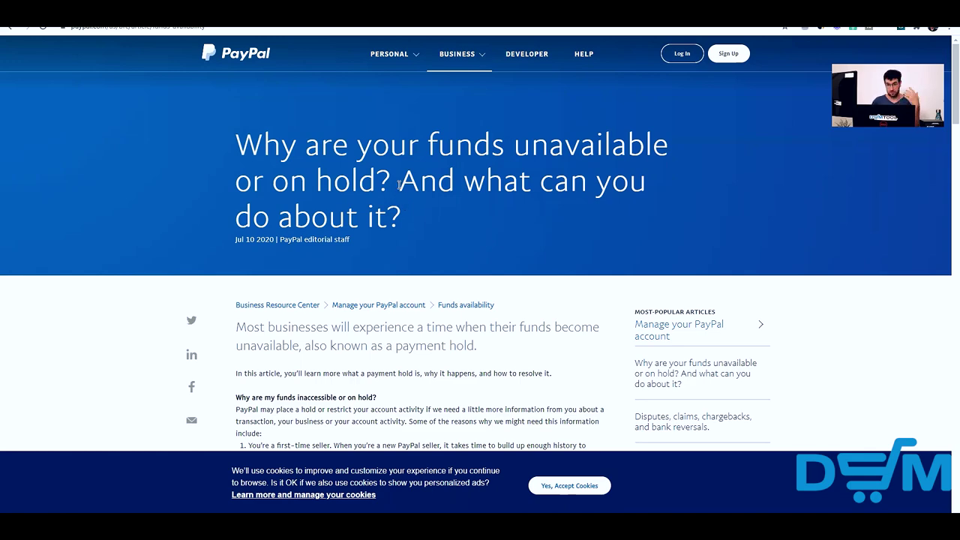
{"action": "scroll", "coordinate": [428, 207], "scroll_direction": "down", "scroll_amount": 3}
{"action": "scroll", "coordinate": [429, 206], "scroll_direction": "down", "scroll_amount": 3}
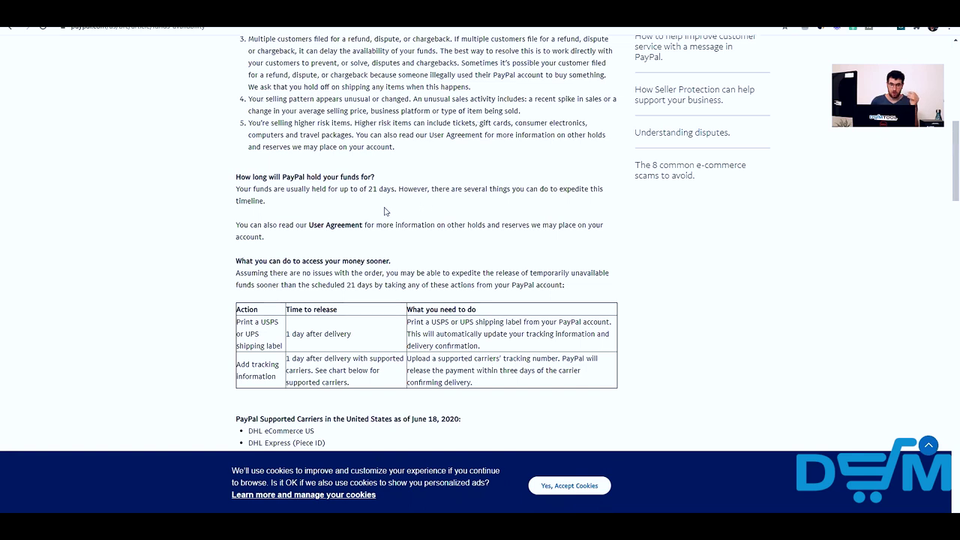
{"action": "scroll", "coordinate": [384, 207], "scroll_direction": "up", "scroll_amount": 2}
{"action": "scroll", "coordinate": [405, 213], "scroll_direction": "up", "scroll_amount": 1}
{"action": "scroll", "coordinate": [408, 213], "scroll_direction": "down", "scroll_amount": 4}
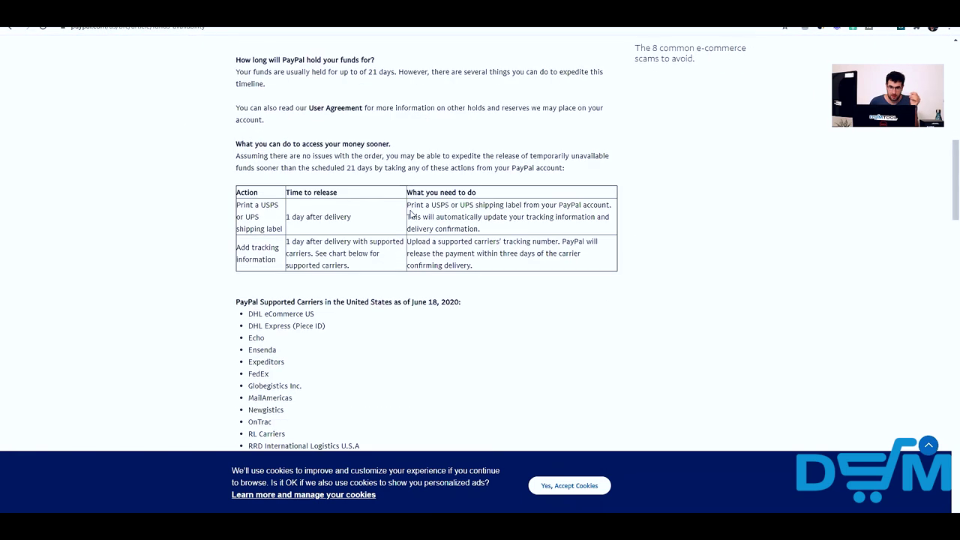
{"action": "scroll", "coordinate": [411, 214], "scroll_direction": "up", "scroll_amount": 7}
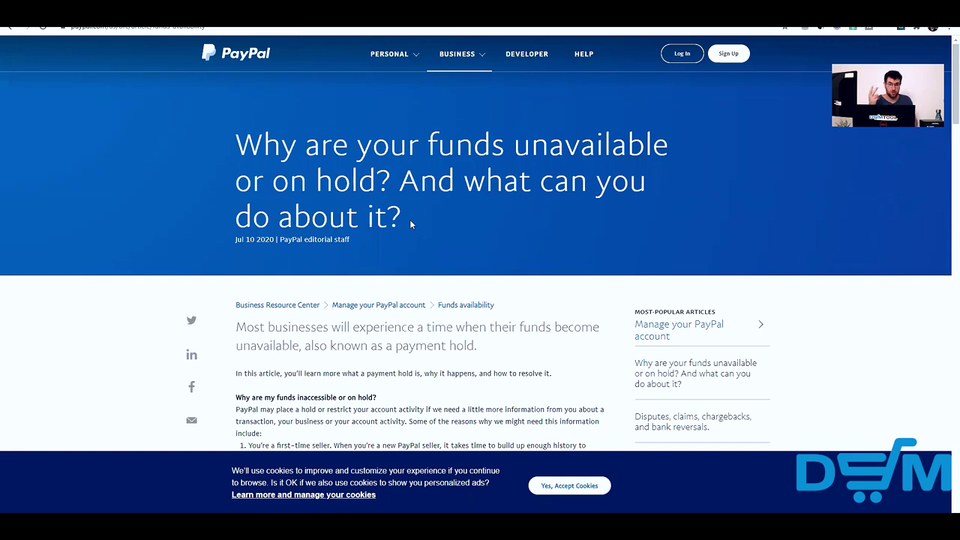
{"action": "scroll", "coordinate": [407, 257], "scroll_direction": "down", "scroll_amount": 4}
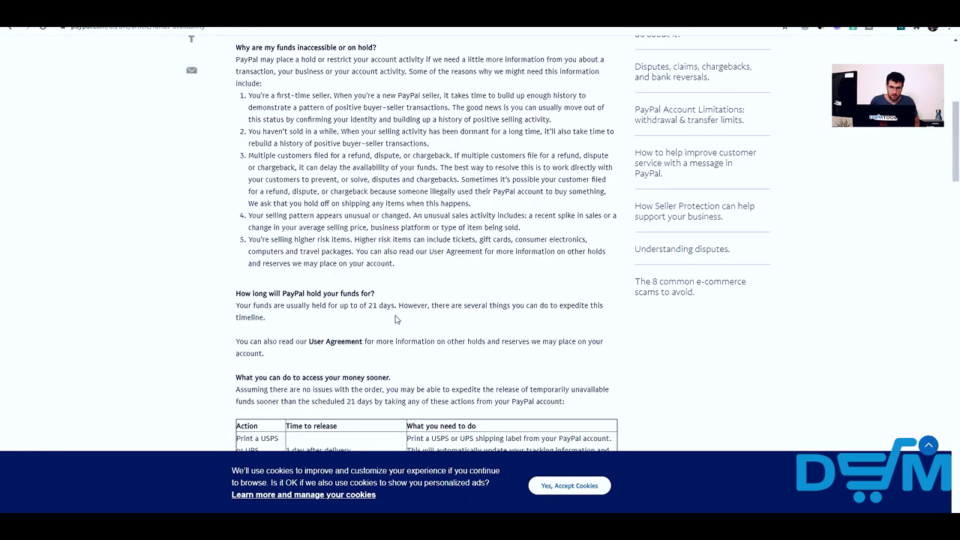
{"action": "mouse_move", "coordinate": [363, 305]}
{"action": "left_mouse_down"}
{"action": "mouse_move", "coordinate": [396, 305]}
{"action": "mouse_move", "coordinate": [367, 305]}
{"action": "left_mouse_up"}
{"action": "left_click", "coordinate": [395, 306]}
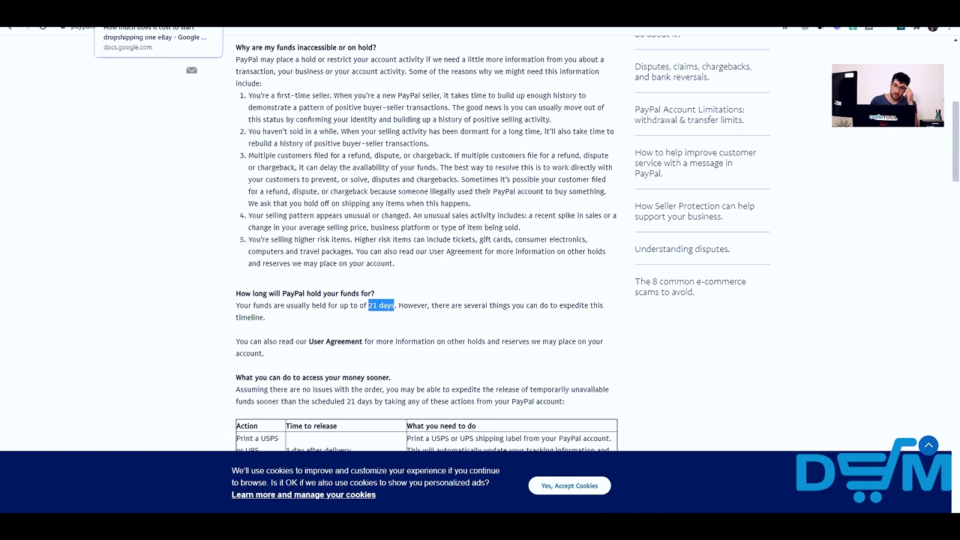
- Return to the dropshipping cost spreadsheet and add the label "Paypal hold of funds" in B13 below Sales
{"action": "left_click", "coordinate": [180, 21]}
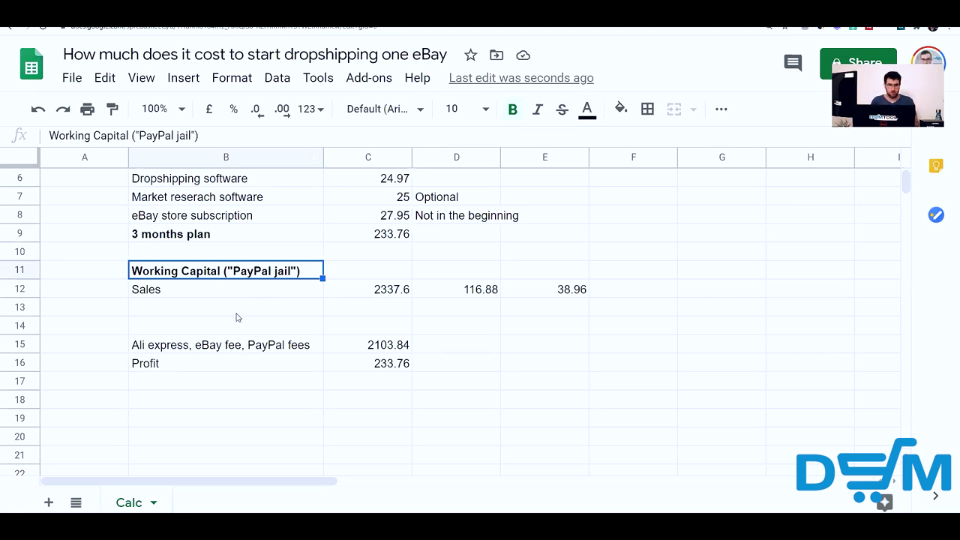
{"action": "left_click", "coordinate": [300, 305]}
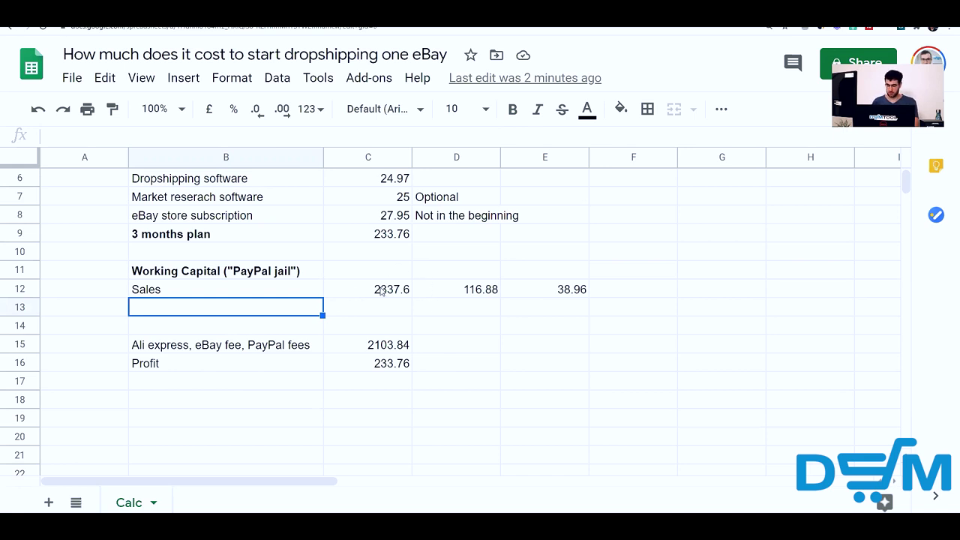
{"action": "type", "text": "Paypal hold "}
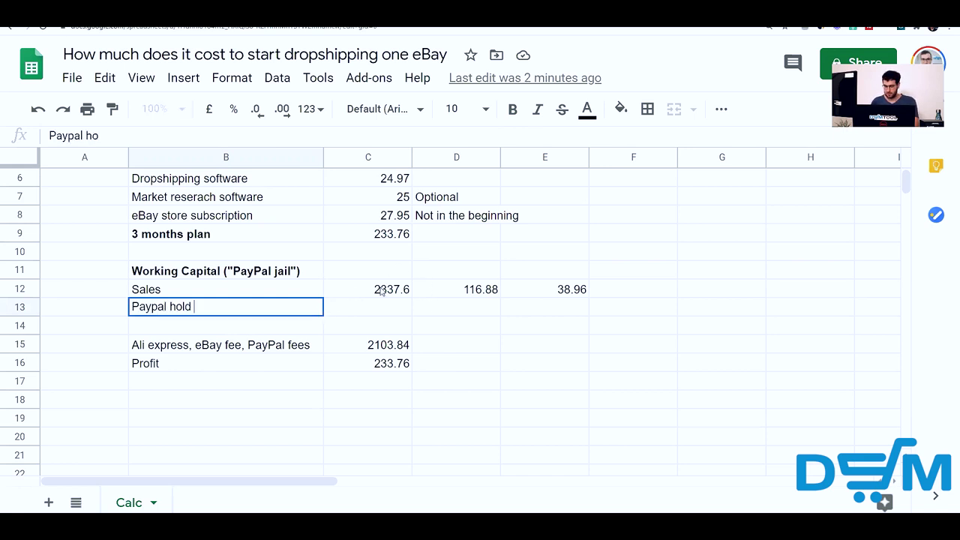
{"action": "type", "text": "of funds"}
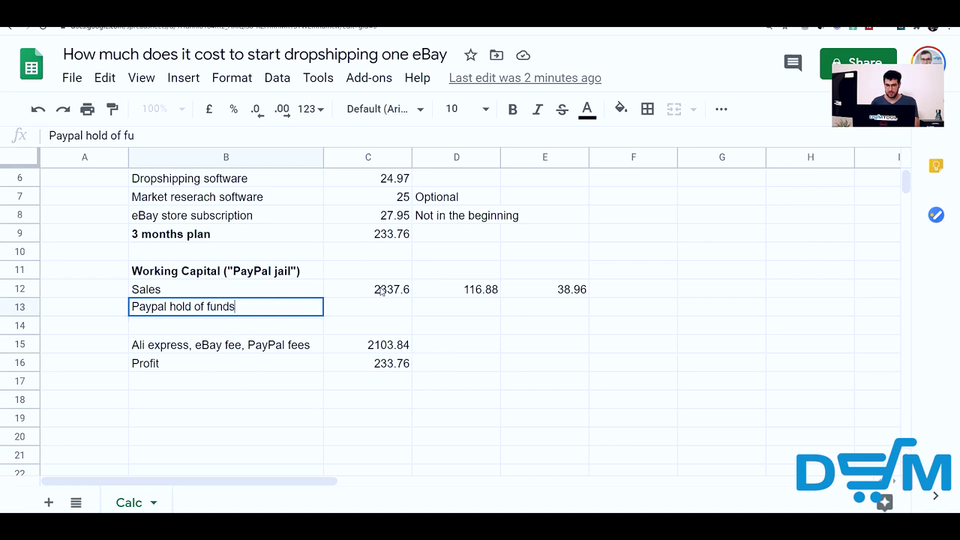
{"action": "key", "text": "Tab"}
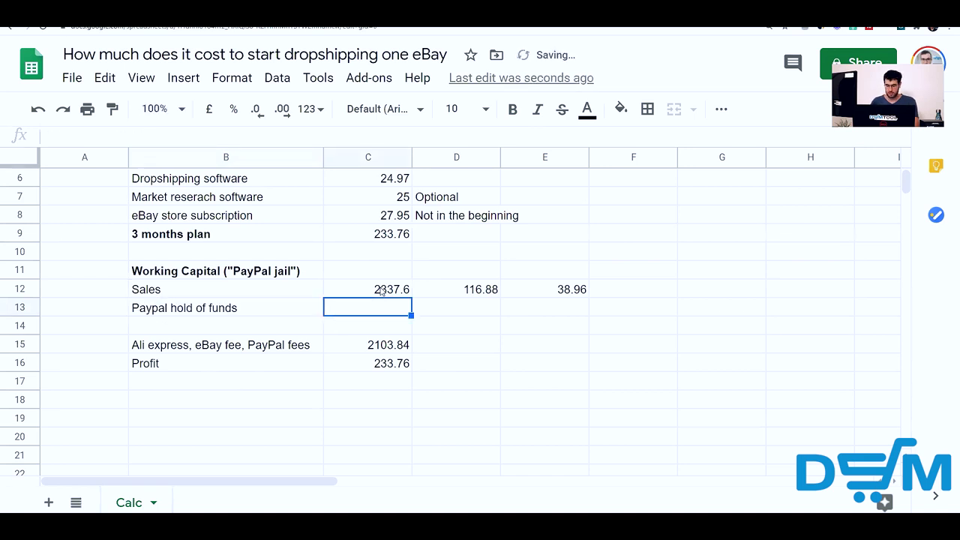
- Calculate the PayPal hold in C13 as 20% of the sales with the formula =0.2*C12
{"action": "type", "text": "="}
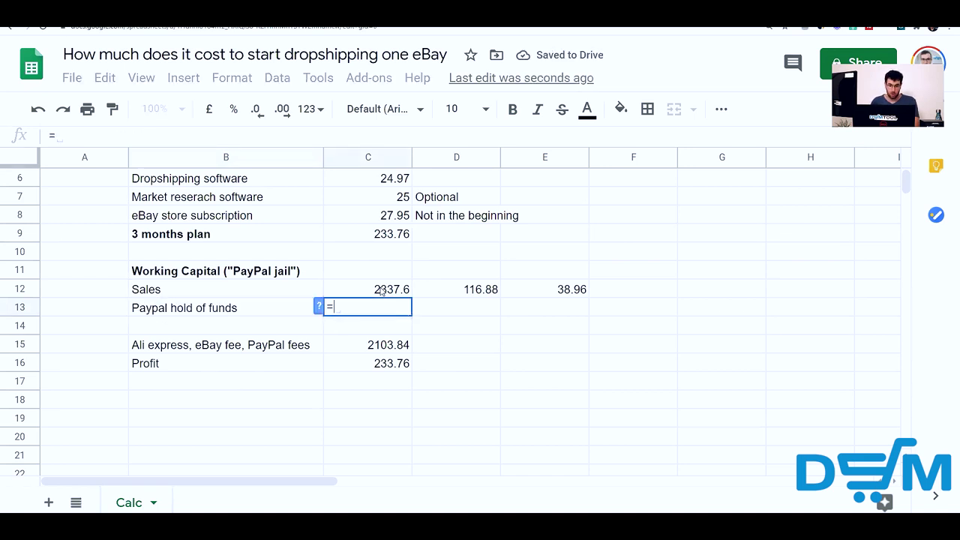
{"action": "type", "text": "0.2*"}
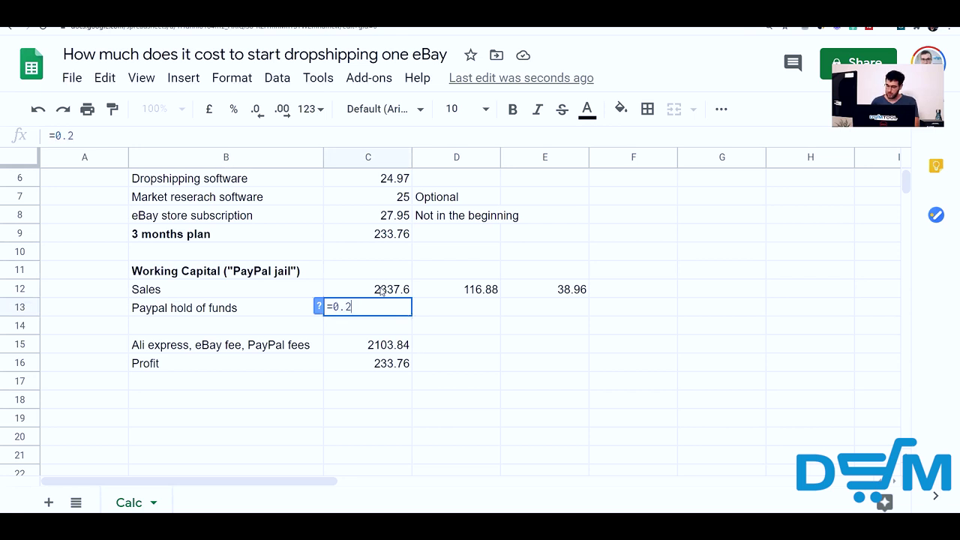
{"action": "left_click", "coordinate": [385, 291]}
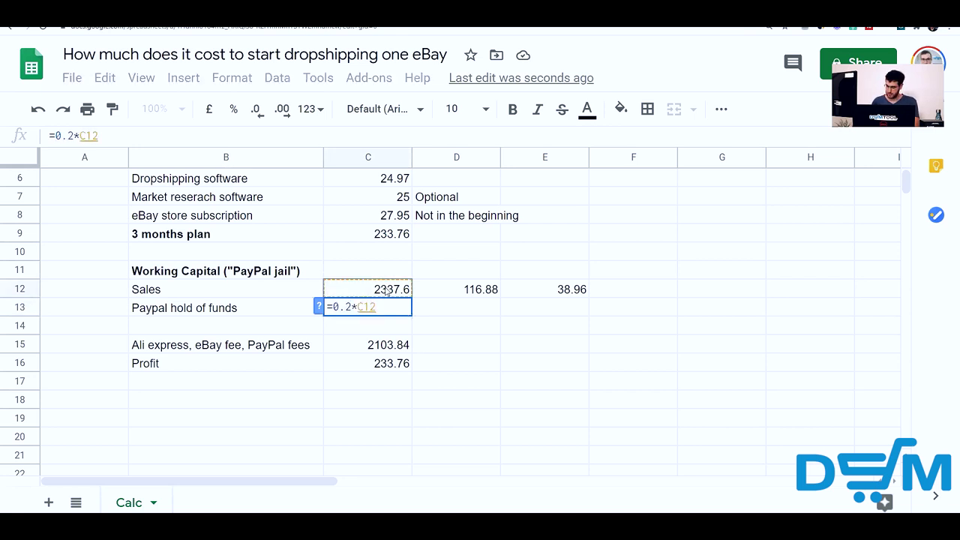
{"action": "key", "text": "Return"}
{"action": "left_click", "coordinate": [399, 311]}
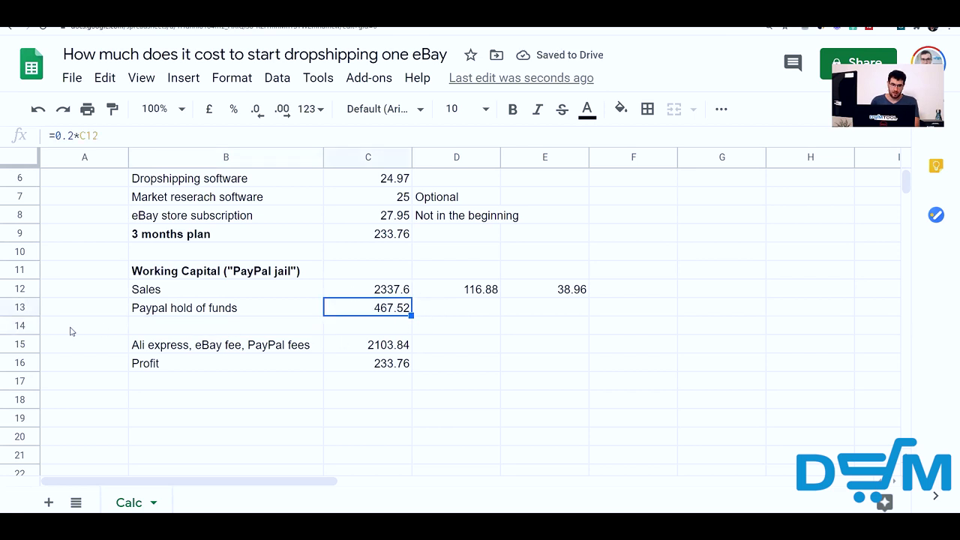
- Insert a blank row above row 14, and review the PayPal hold and fees amounts
{"action": "right_click", "coordinate": [40, 329]}
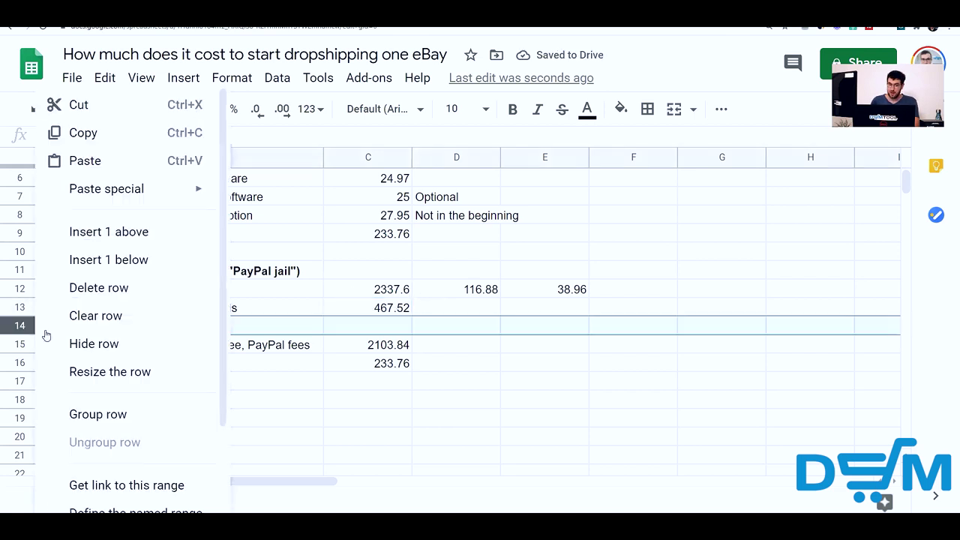
{"action": "left_click", "coordinate": [119, 233]}
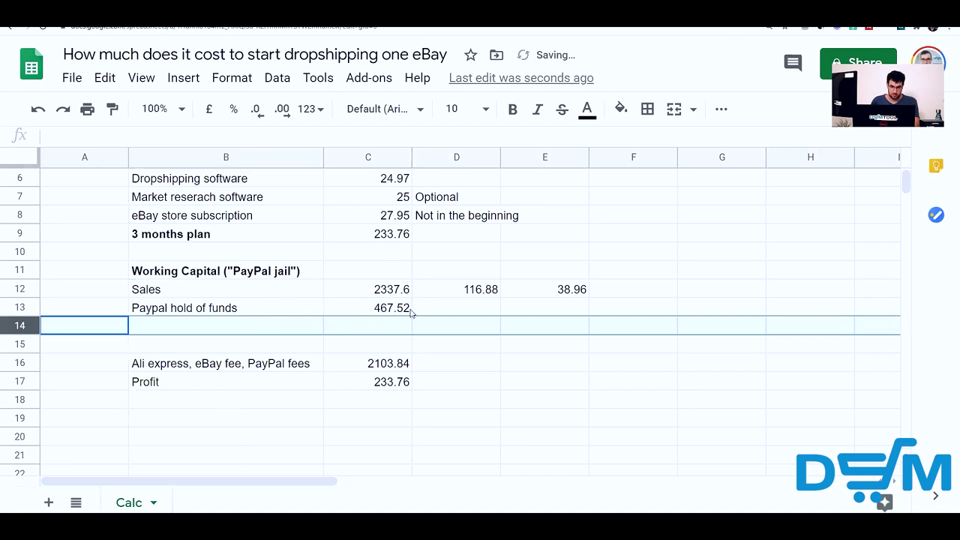
{"action": "left_click", "coordinate": [406, 311]}
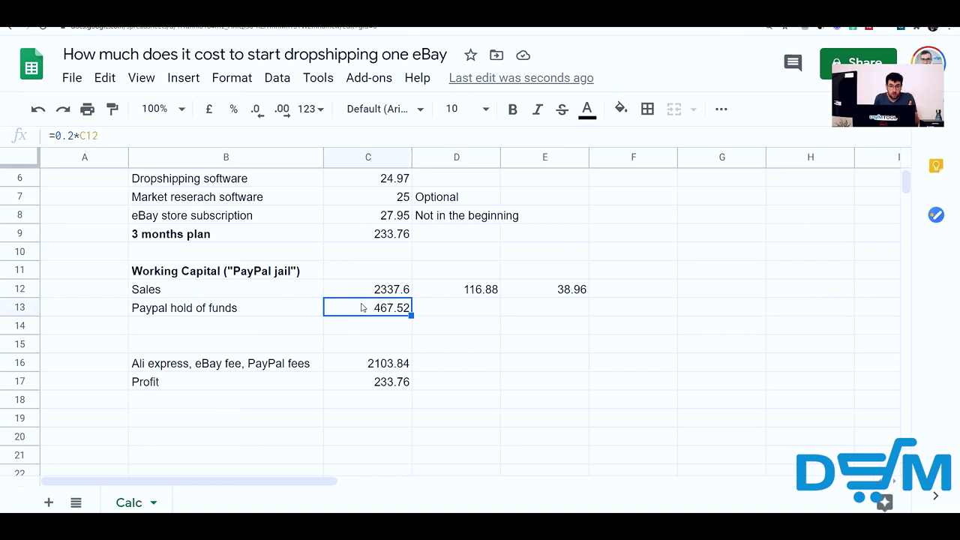
{"action": "left_click", "coordinate": [397, 369]}
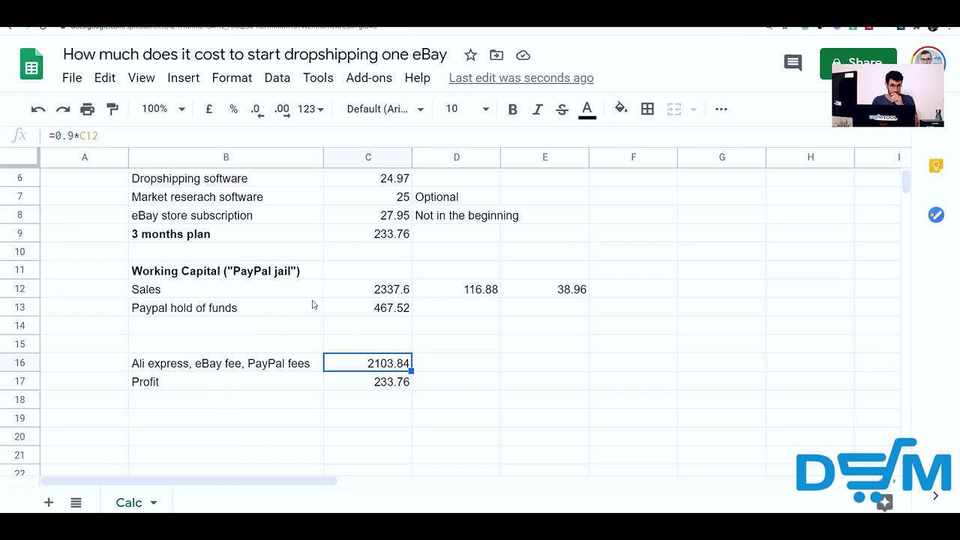
{"action": "left_click", "coordinate": [384, 309]}
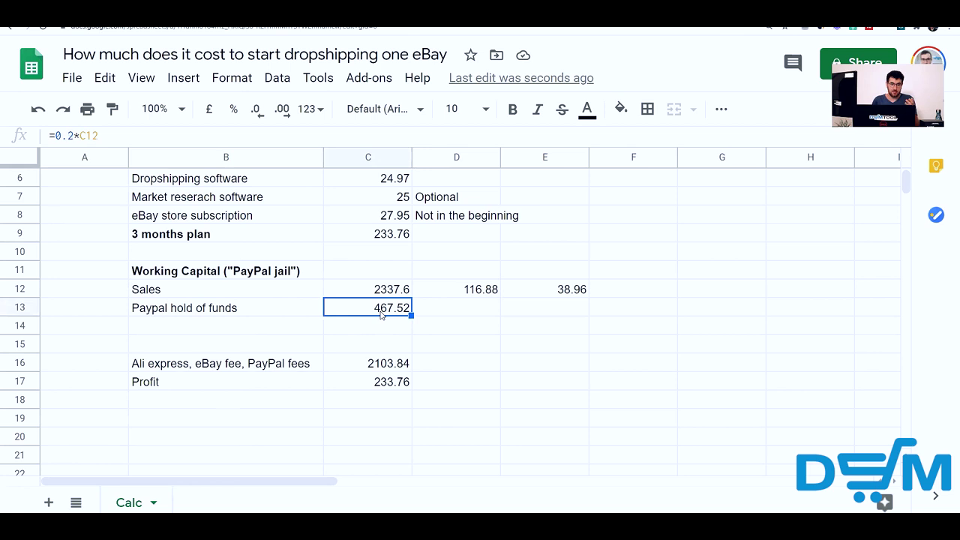
- Add the label "Money you need" in B14 and calculate it in C14 as 10% of sales with =0.1*C12
{"action": "left_click", "coordinate": [291, 333]}
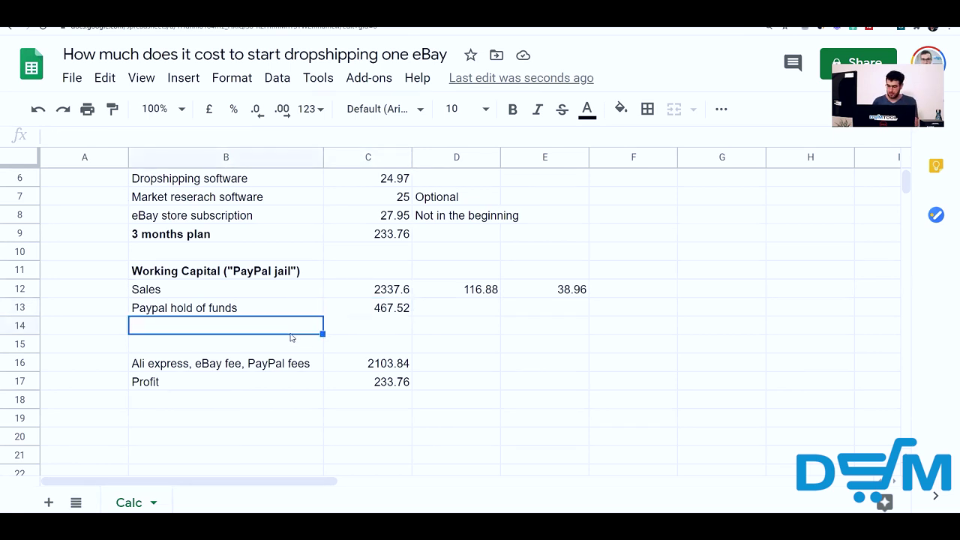
{"action": "type", "text": "Money you need"}
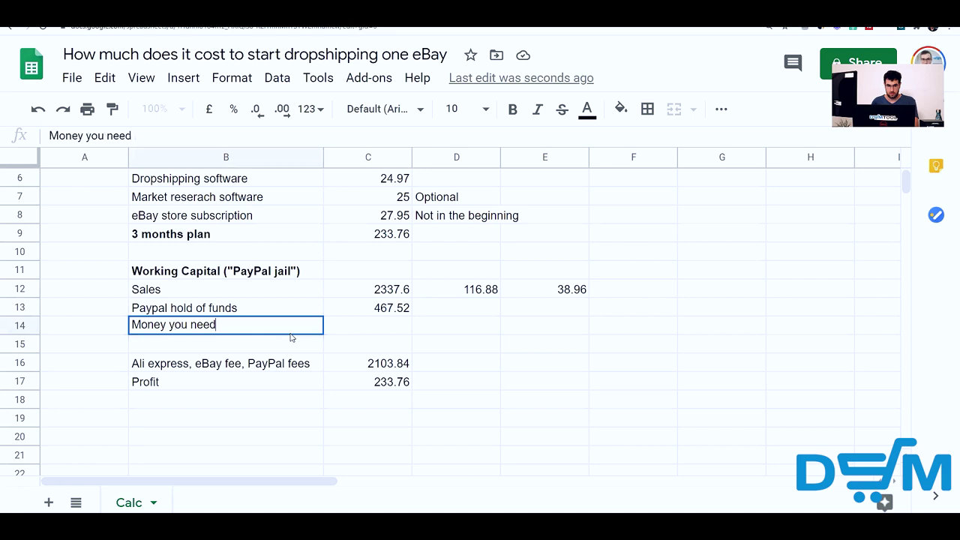
{"action": "key", "text": "Tab"}
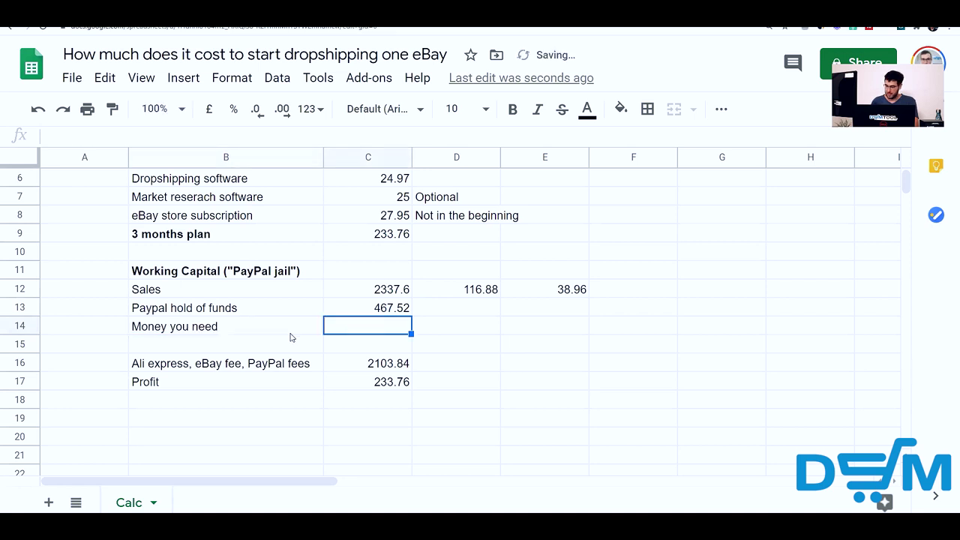
{"action": "type", "text": "="}
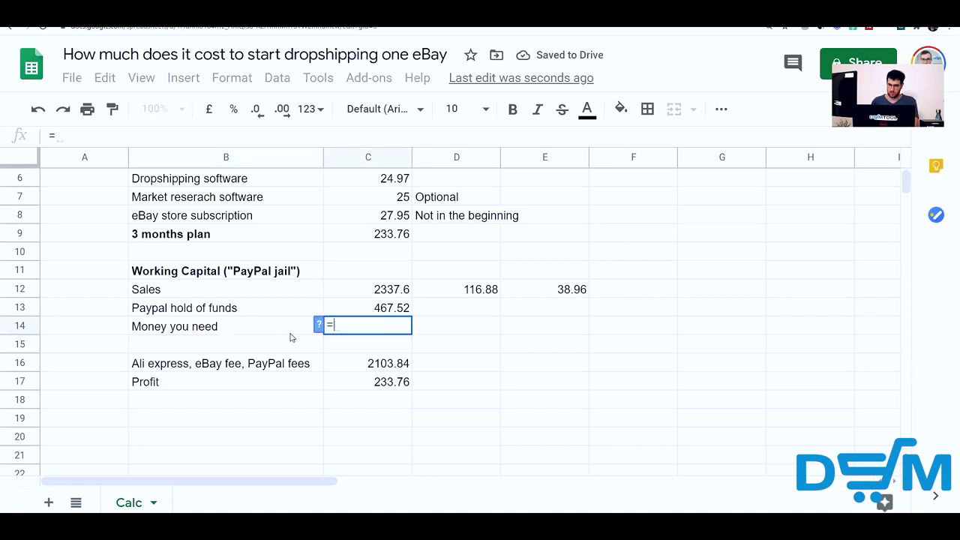
{"action": "type", "text": "0.1*"}
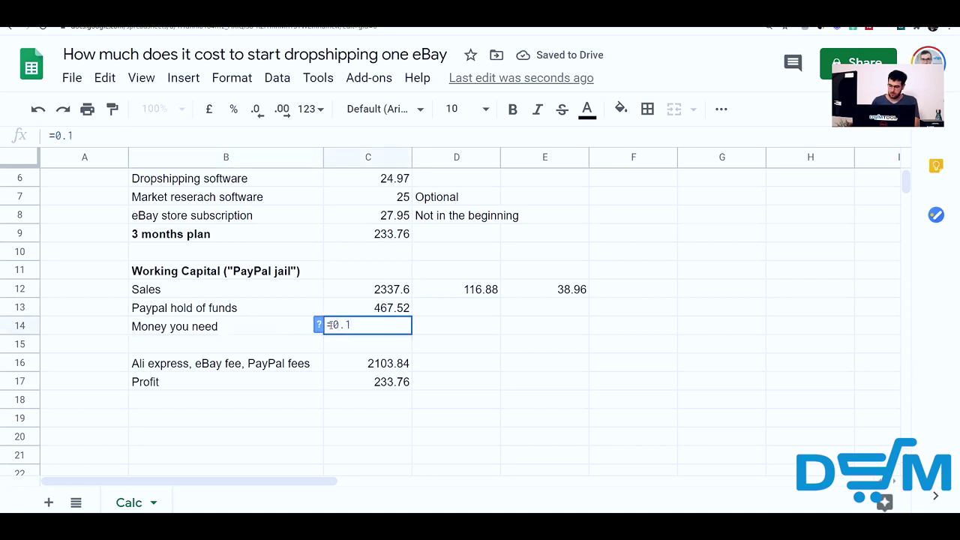
{"action": "left_click", "coordinate": [375, 292]}
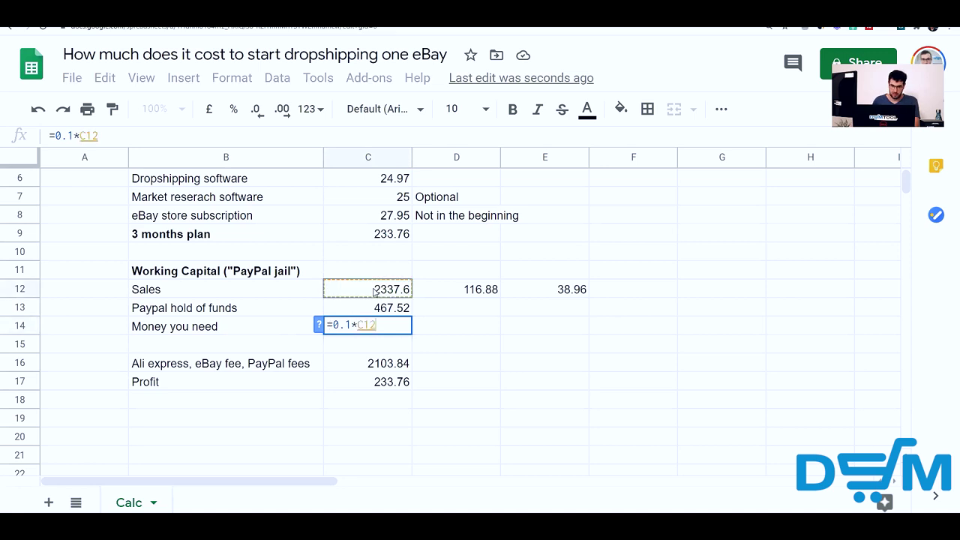
{"action": "key", "text": "Return"}
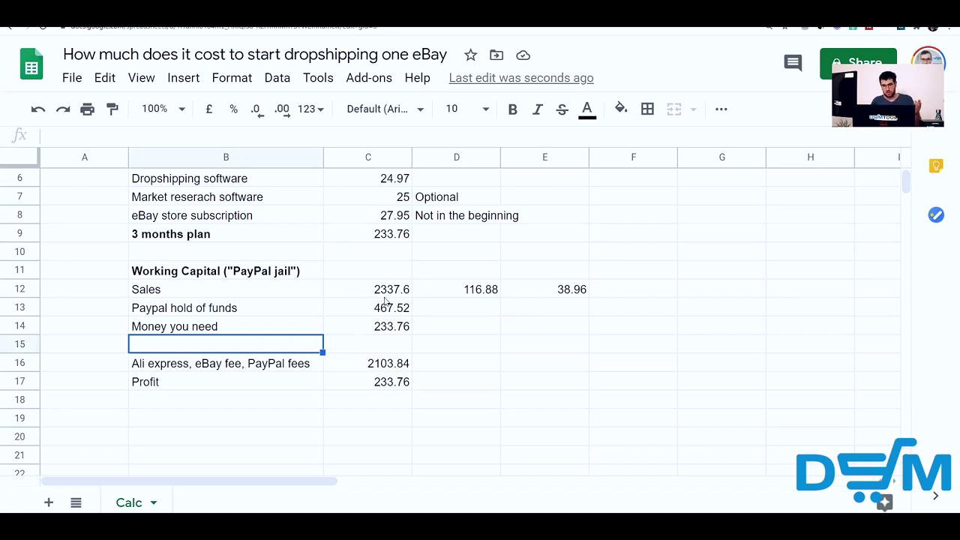
- Compare the money needed in C14 with the profit, sales, PayPal hold and fees amounts in column C
{"action": "left_click", "coordinate": [382, 331]}
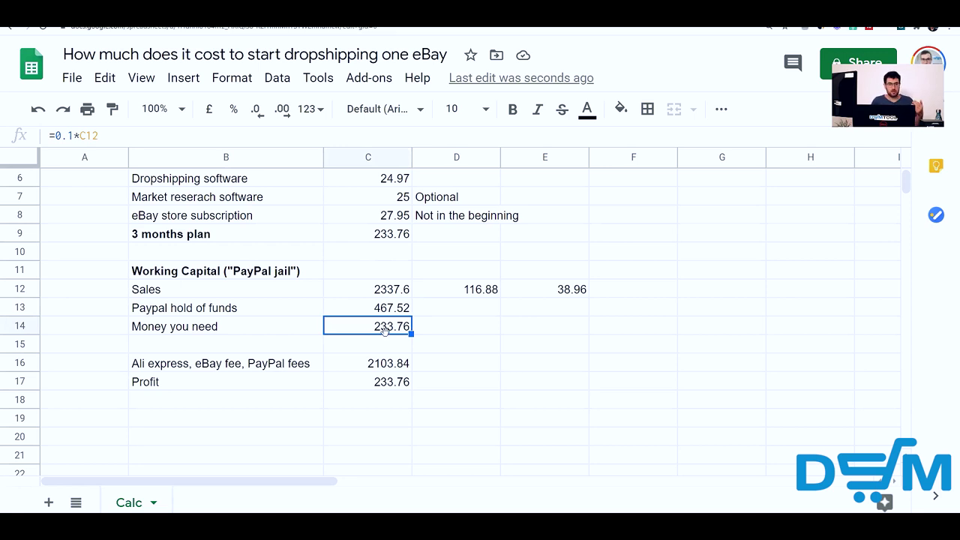
{"action": "left_click", "coordinate": [401, 382]}
{"action": "left_click", "coordinate": [398, 324]}
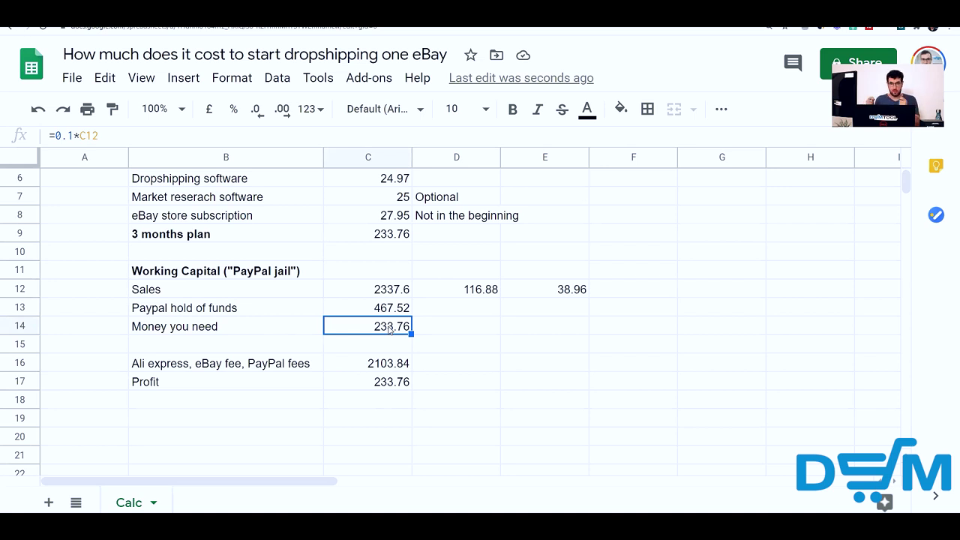
{"action": "left_click", "coordinate": [379, 294]}
{"action": "left_click", "coordinate": [383, 309]}
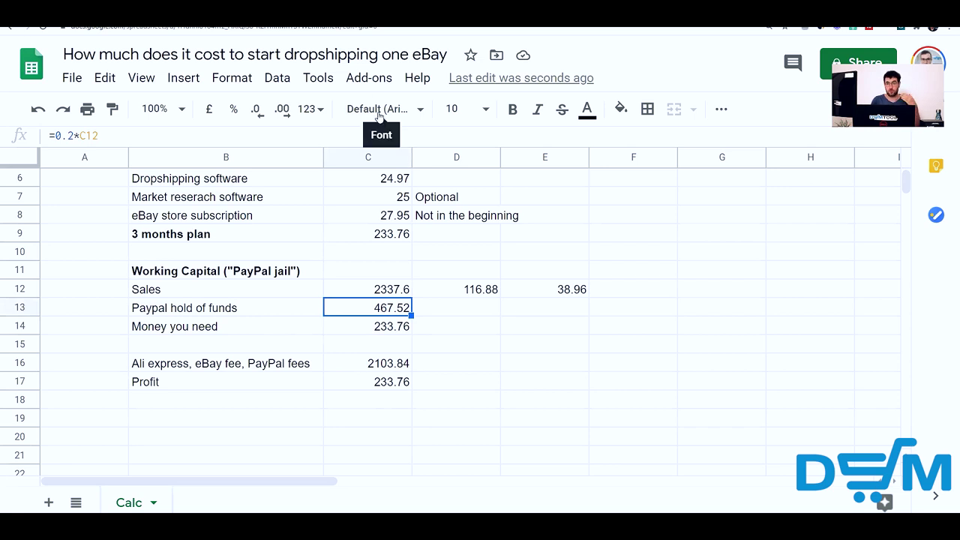
{"action": "left_click", "coordinate": [388, 362]}
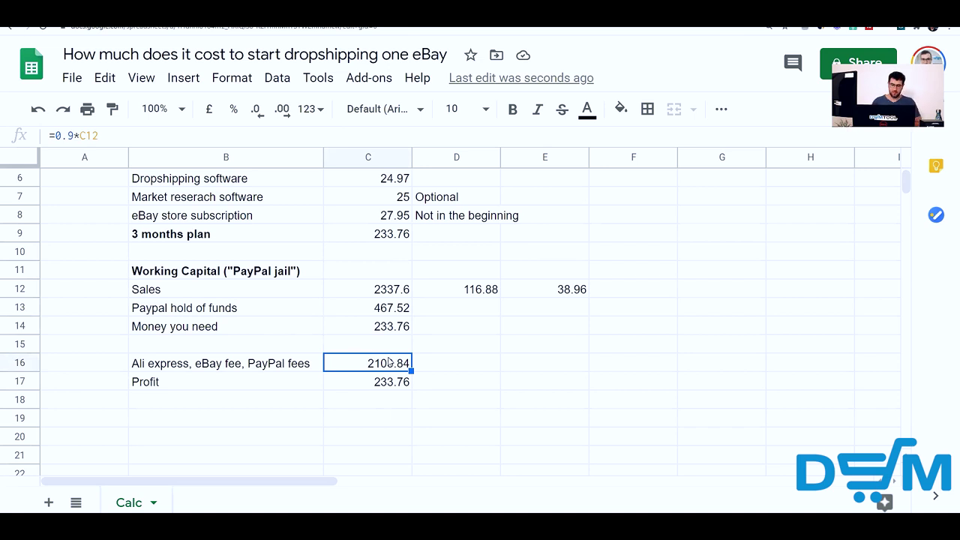
{"action": "left_click", "coordinate": [390, 328]}
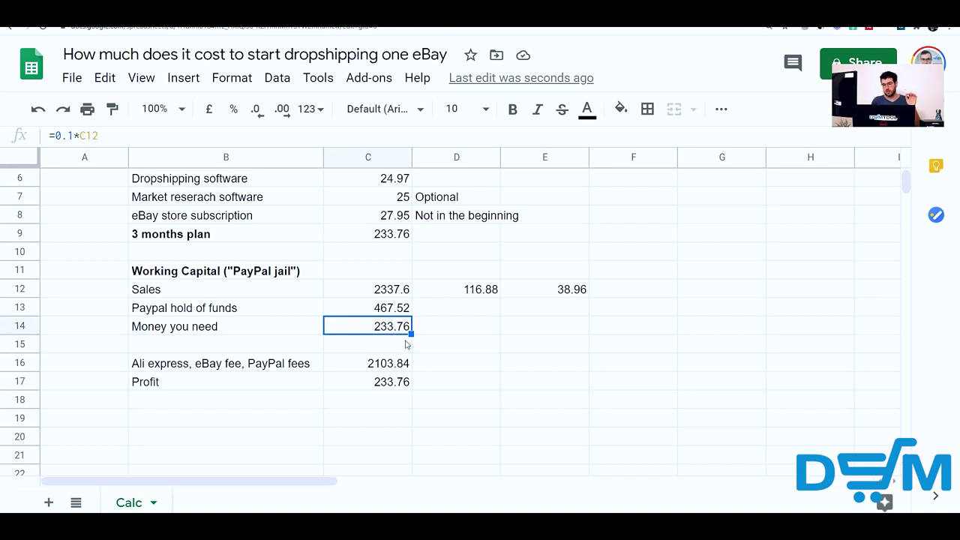
{"action": "scroll", "coordinate": [407, 349], "scroll_direction": "up", "scroll_amount": 2}
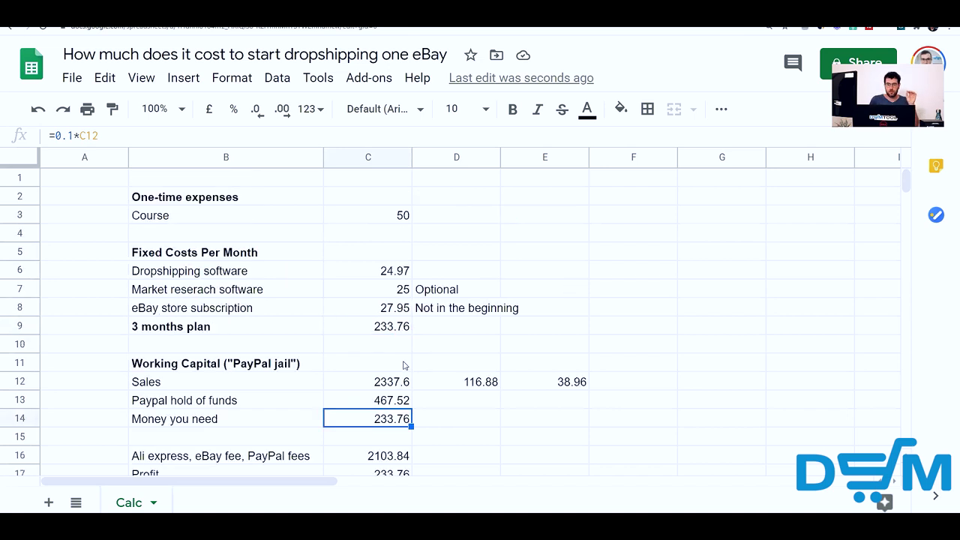
{"action": "left_click", "coordinate": [395, 407]}
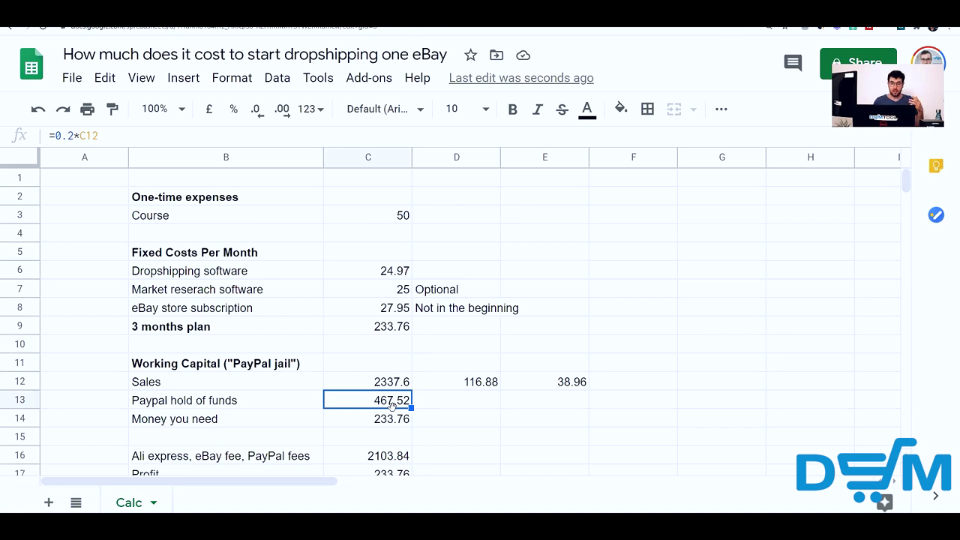
- Examine the fees row, the Working Capital heading and the PayPal hold row in relation to the rest of the sheet
{"action": "scroll", "coordinate": [389, 406], "scroll_direction": "down", "scroll_amount": 5}
{"action": "left_click", "coordinate": [291, 256]}
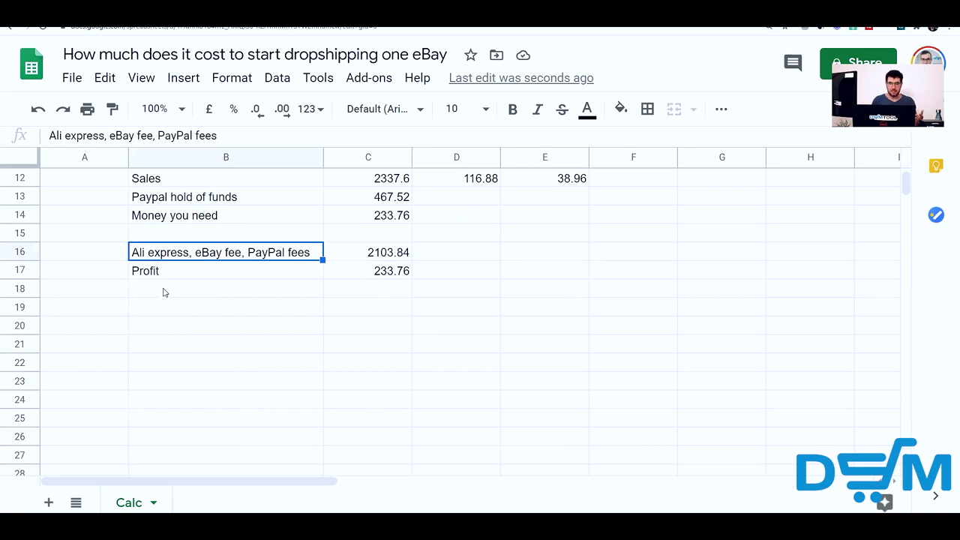
{"action": "scroll", "coordinate": [165, 289], "scroll_direction": "up", "scroll_amount": 3}
{"action": "scroll", "coordinate": [250, 283], "scroll_direction": "down", "scroll_amount": 1}
{"action": "left_click", "coordinate": [255, 278]}
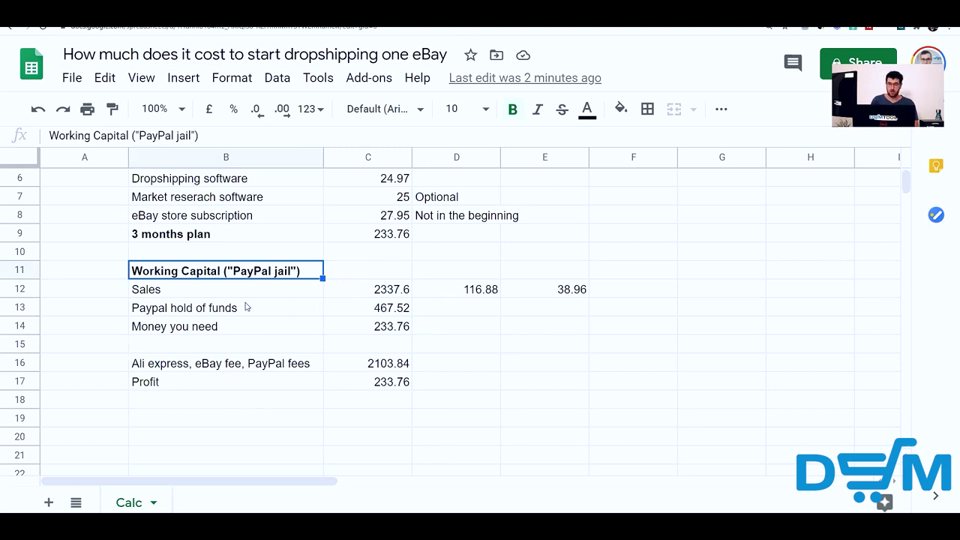
{"action": "left_click", "coordinate": [182, 309]}
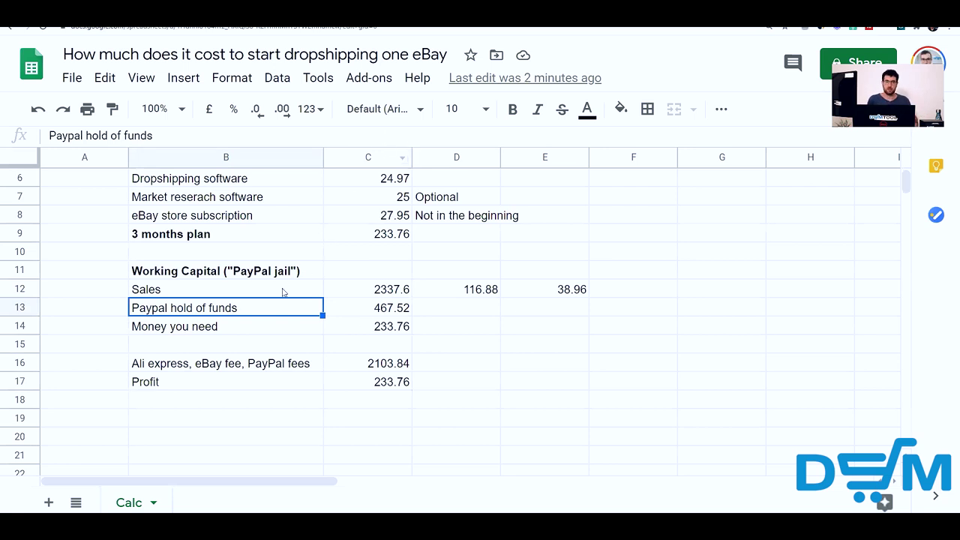
{"action": "scroll", "coordinate": [412, 345], "scroll_direction": "up", "scroll_amount": 2}
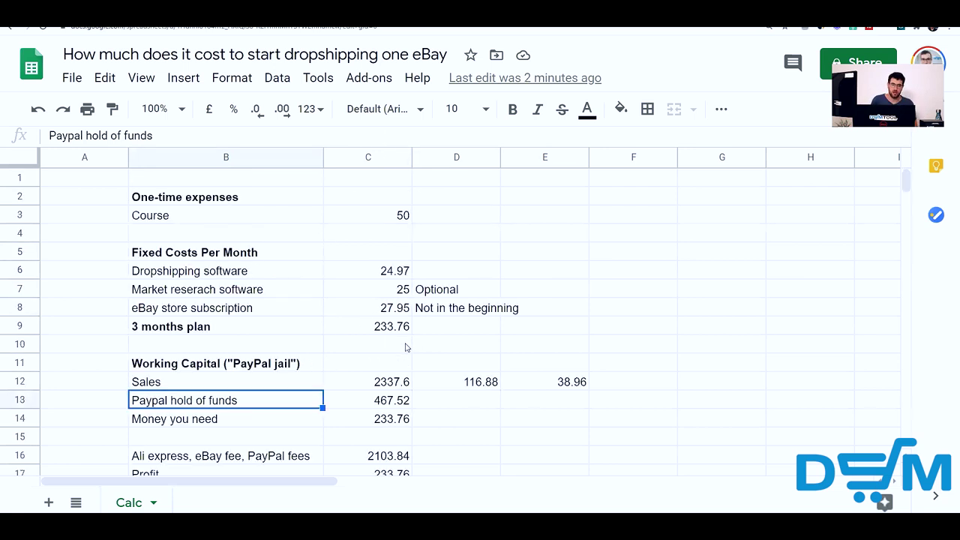
{"action": "scroll", "coordinate": [418, 347], "scroll_direction": "down", "scroll_amount": 2}
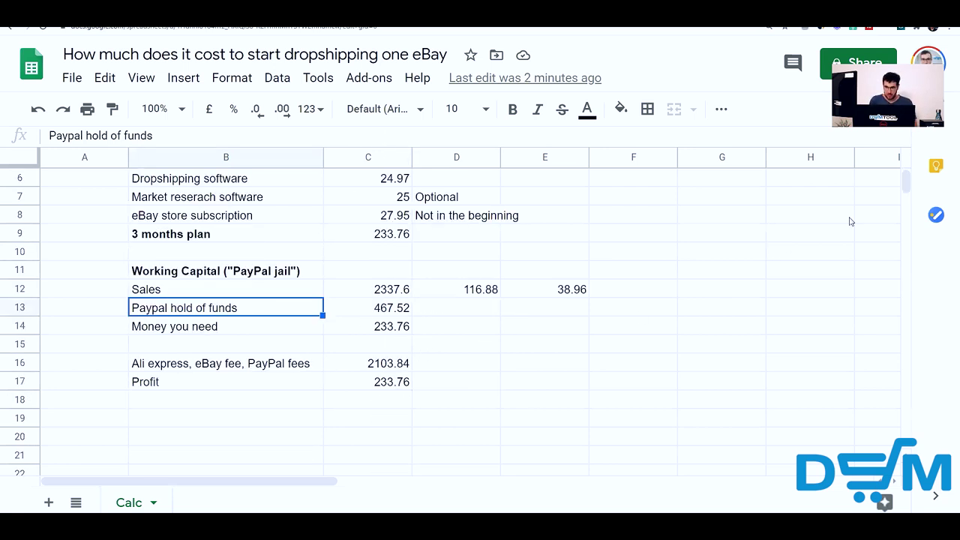
{"action": "scroll", "coordinate": [908, 189], "scroll_direction": "up", "scroll_amount": 2}
{"action": "scroll", "coordinate": [907, 189], "scroll_direction": "up", "scroll_amount": 1}
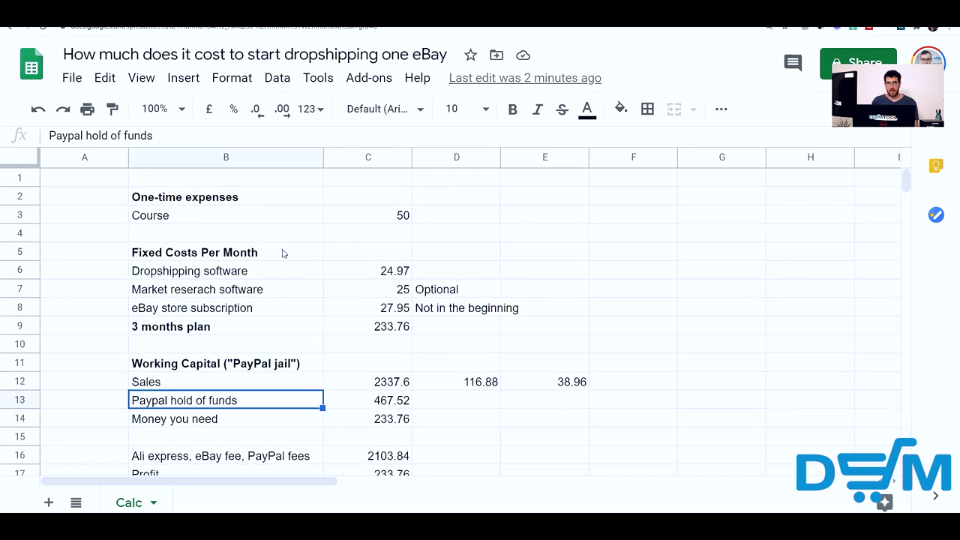
- Review the estimate section by section: one-time expenses, fixed monthly costs with the 3 months plan, sales, PayPal hold and money needed
{"action": "left_click", "coordinate": [265, 216]}
{"action": "left_click_drag", "start_coordinate": [268, 200], "coordinate": [373, 220]}
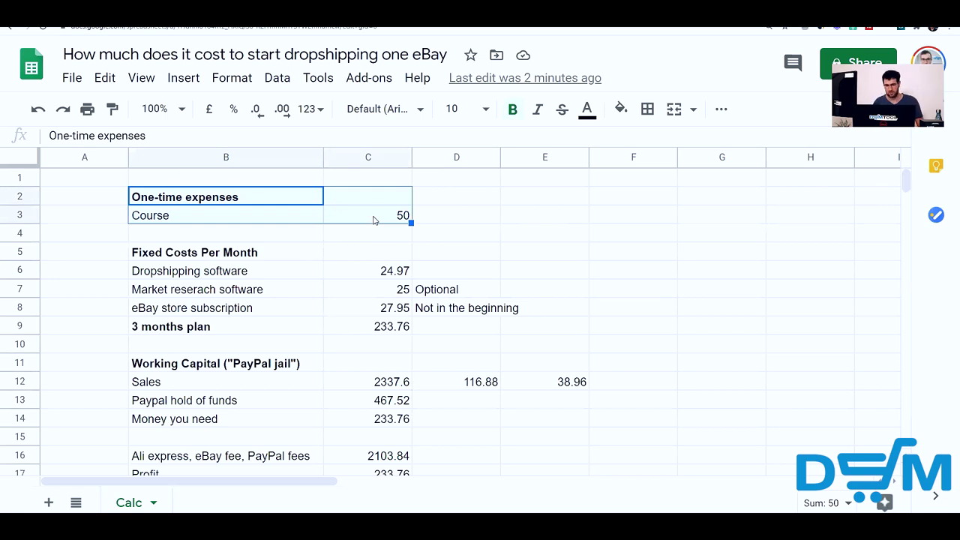
{"action": "left_click", "coordinate": [231, 255]}
{"action": "left_click_drag", "start_coordinate": [208, 278], "coordinate": [217, 310]}
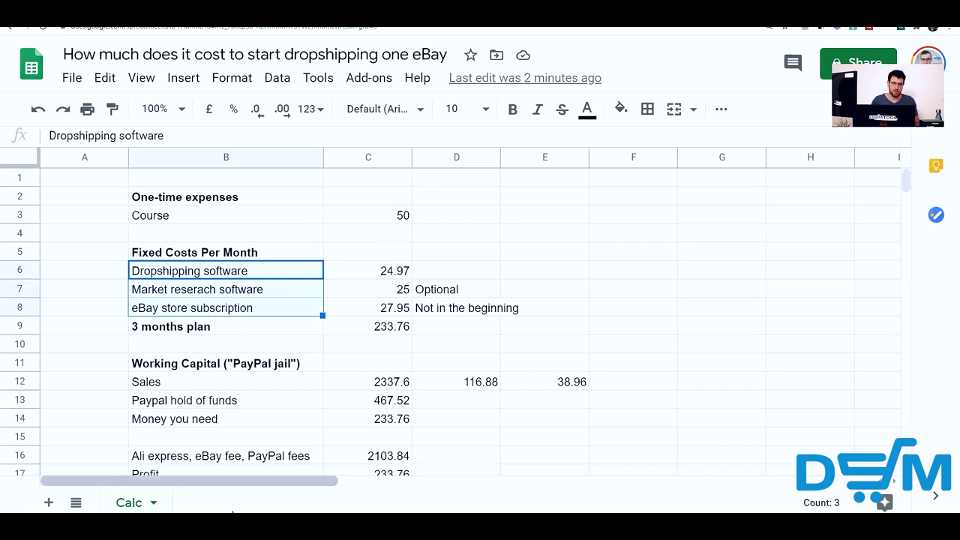
{"action": "left_click", "coordinate": [383, 384]}
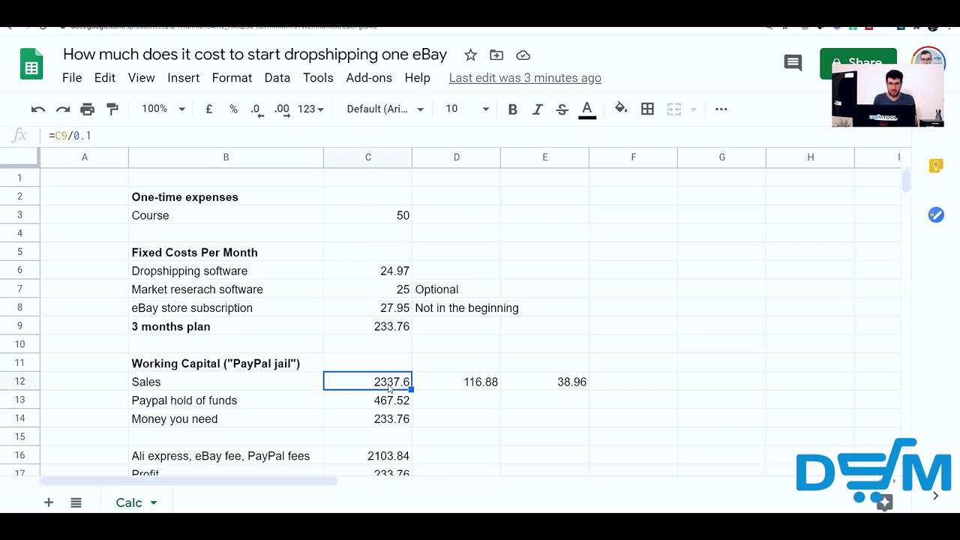
{"action": "left_click", "coordinate": [390, 326]}
{"action": "left_click_drag", "start_coordinate": [260, 270], "coordinate": [383, 334]}
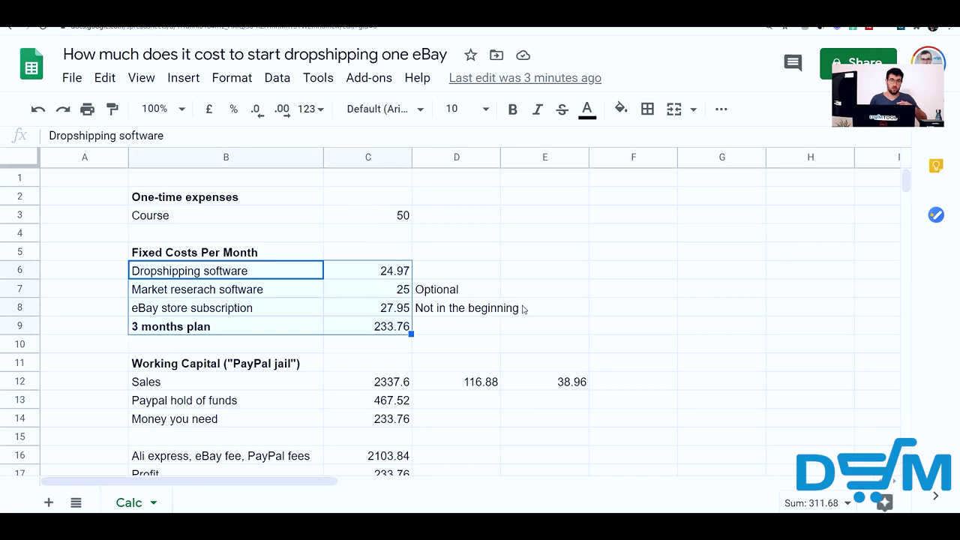
{"action": "scroll", "coordinate": [528, 308], "scroll_direction": "down", "scroll_amount": 2}
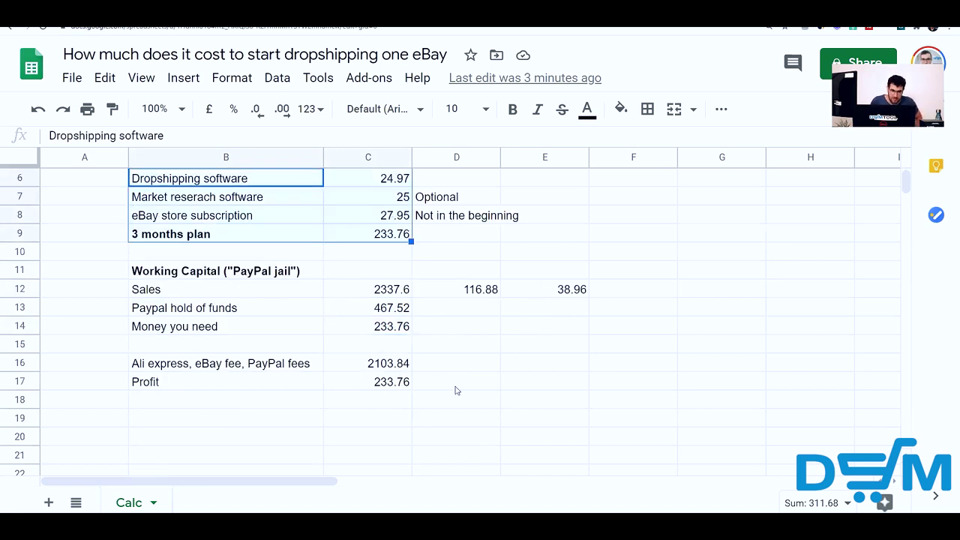
{"action": "left_click", "coordinate": [549, 289]}
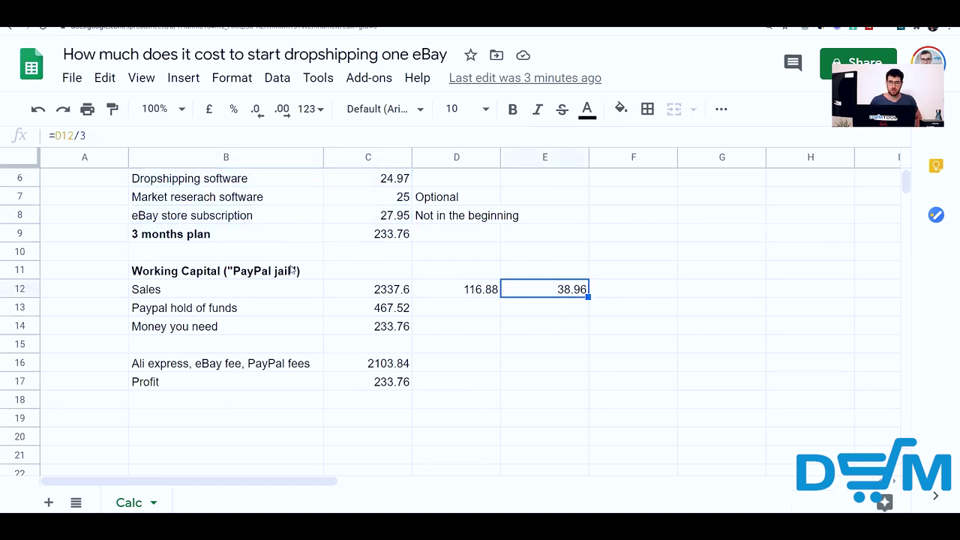
{"action": "left_click_drag", "start_coordinate": [386, 314], "coordinate": [391, 326]}
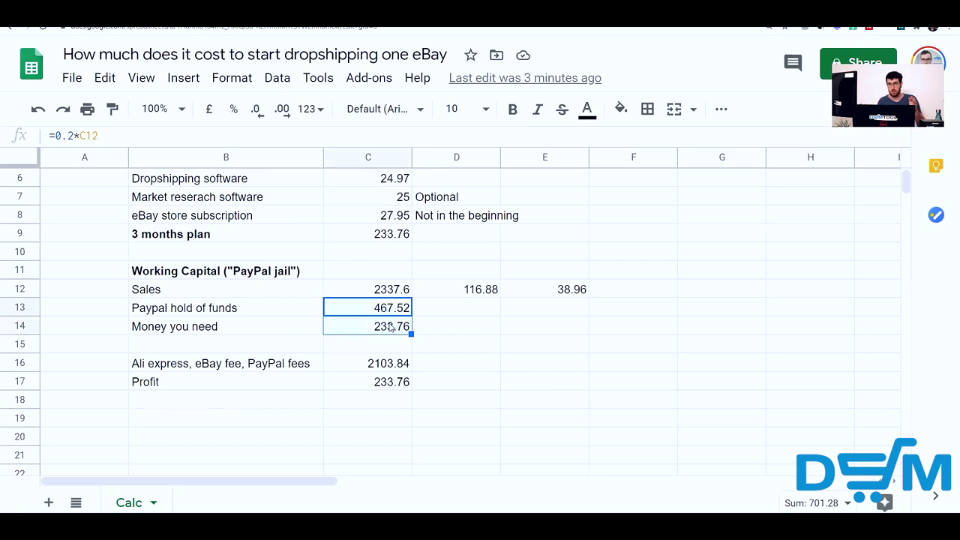
{"action": "scroll", "coordinate": [412, 332], "scroll_direction": "up", "scroll_amount": 2}
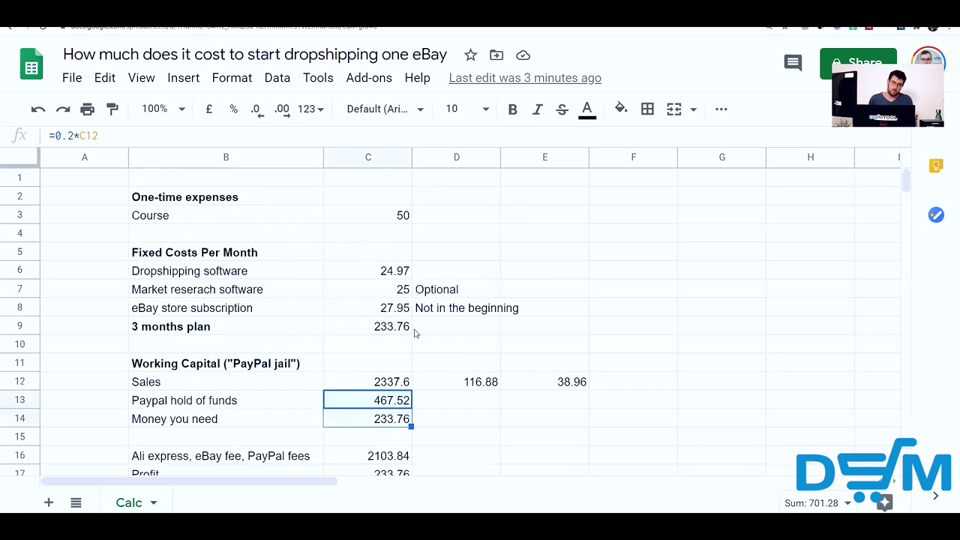